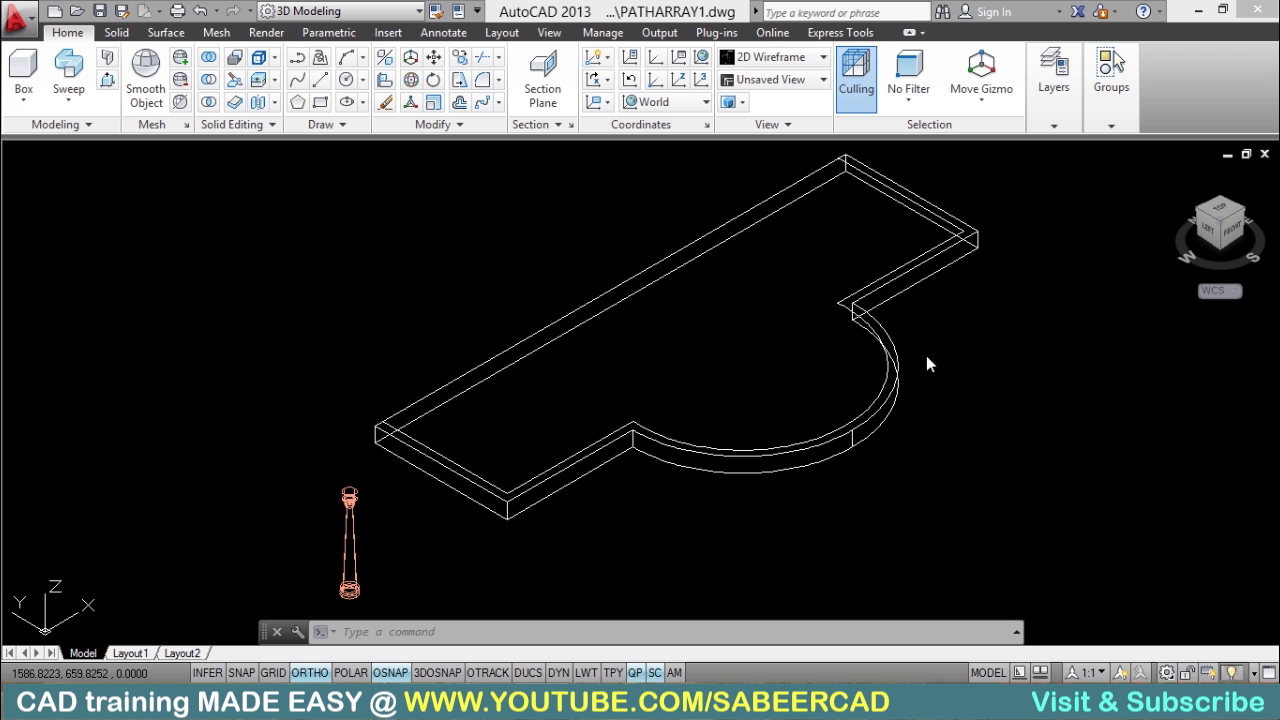
Step: Switch the viewport to the Realistic visual style and show the Array type options
middle_click_drag(987, 429, 894, 437)
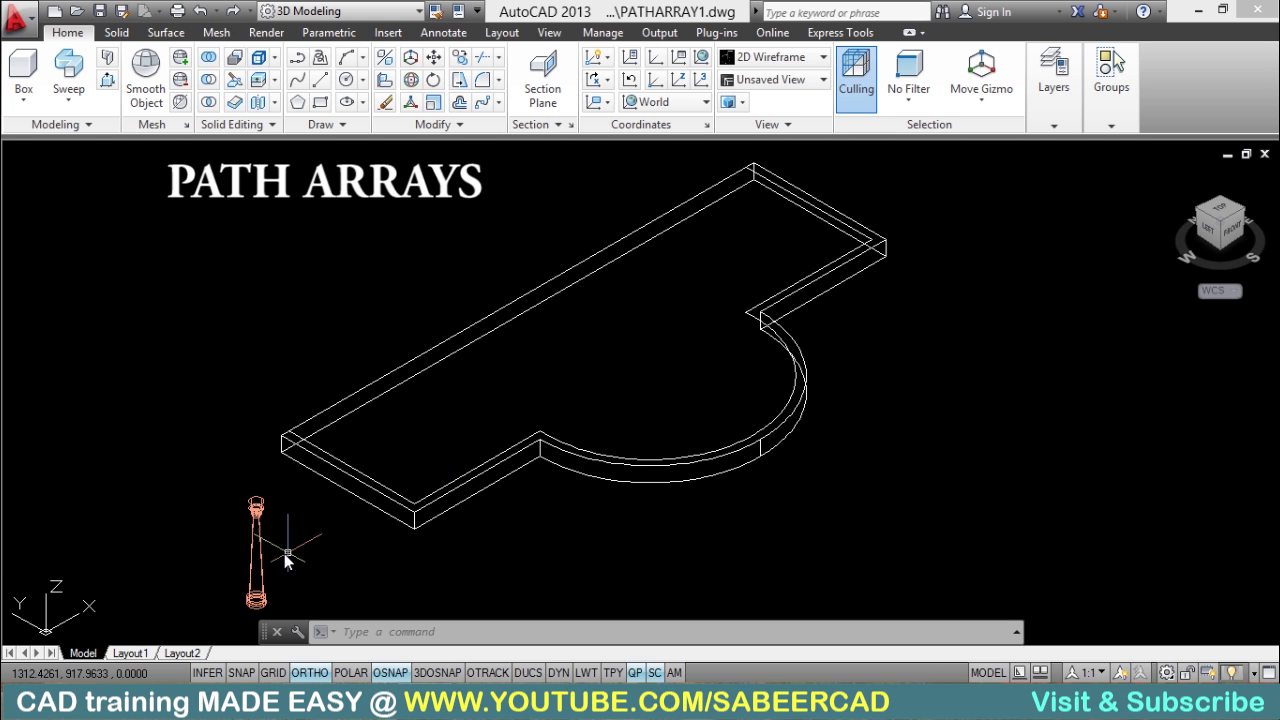
scroll(284, 553, "up", 5)
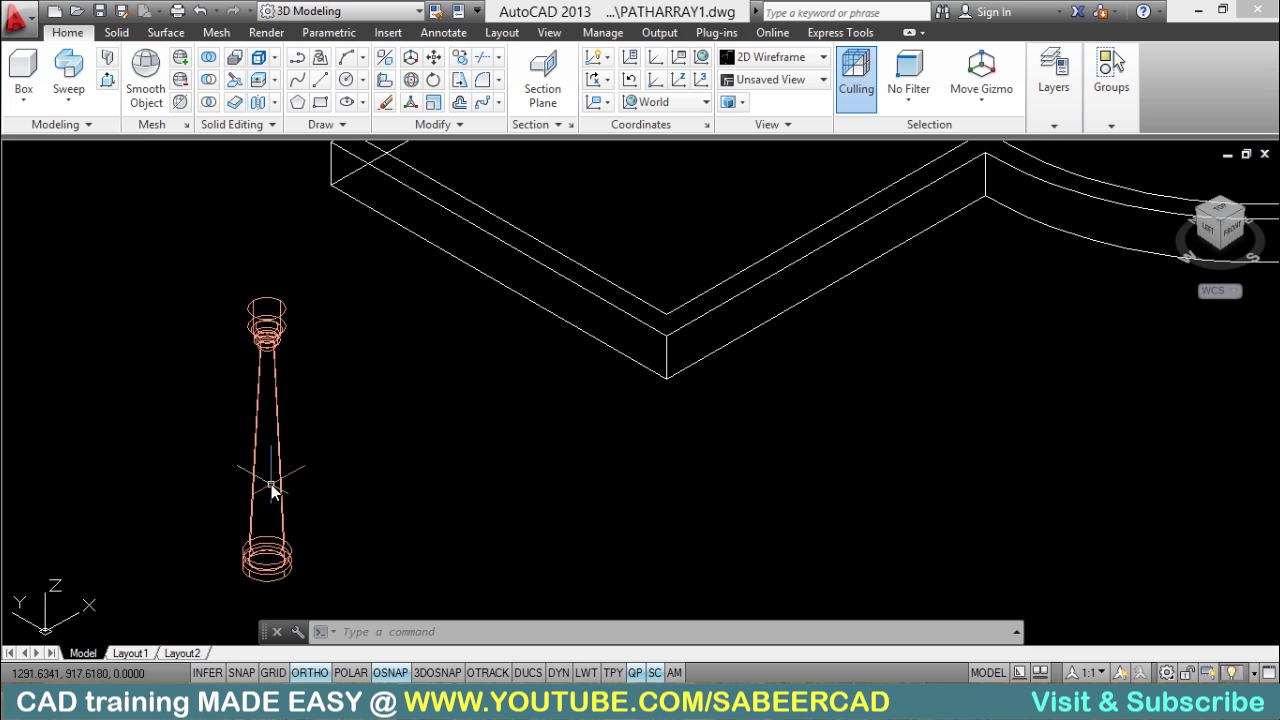
mouse_move(289, 532)
scroll(258, 540, "down", 2)
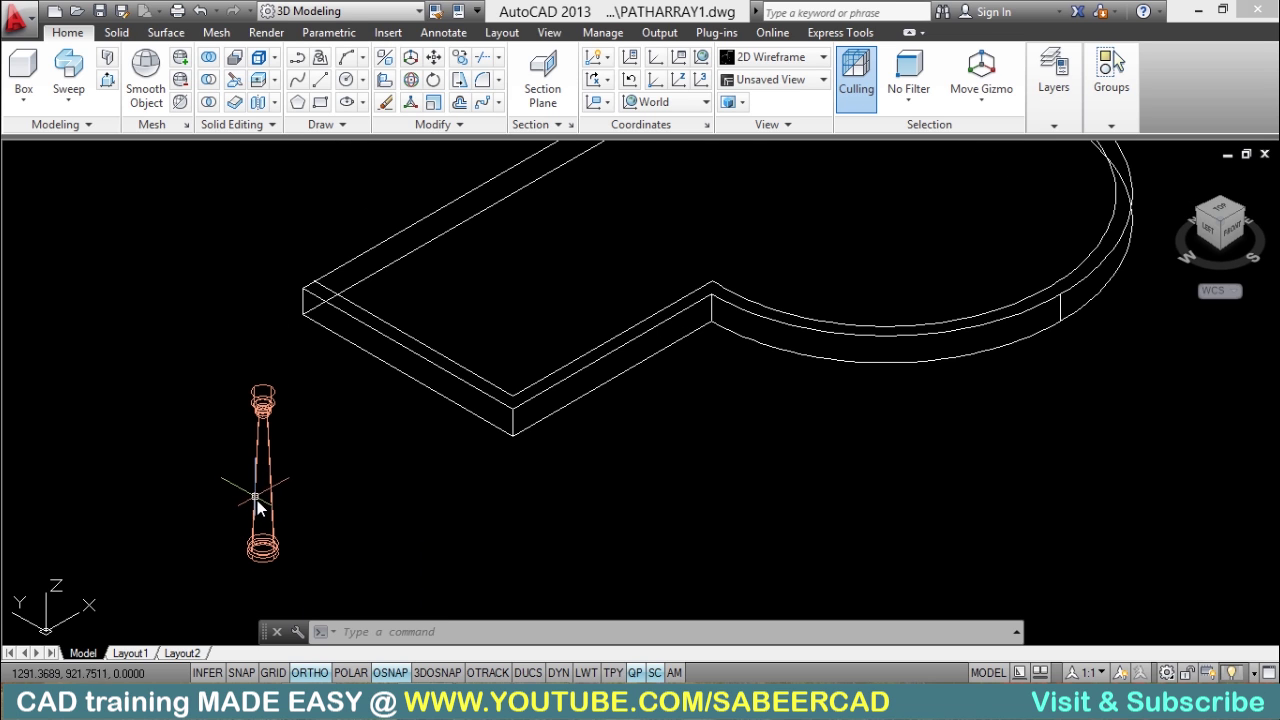
scroll(276, 518, "down", 3)
scroll(274, 514, "up", 4)
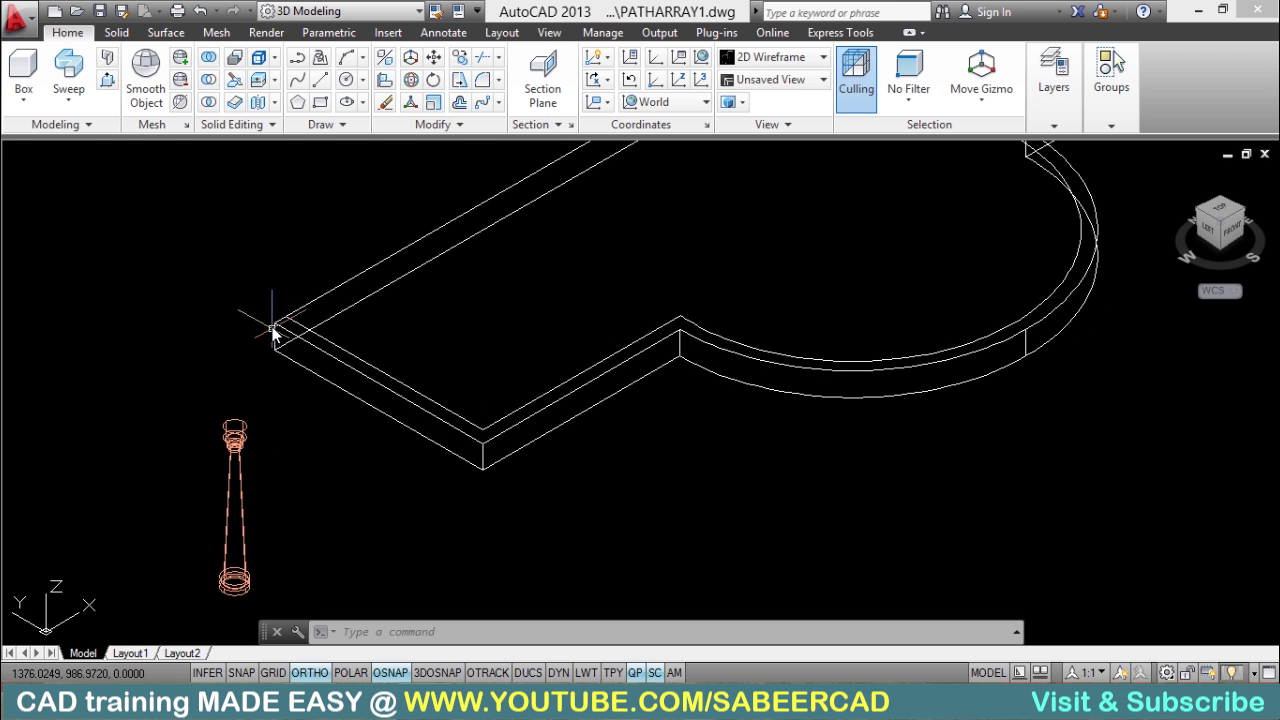
scroll(274, 334, "up", 2)
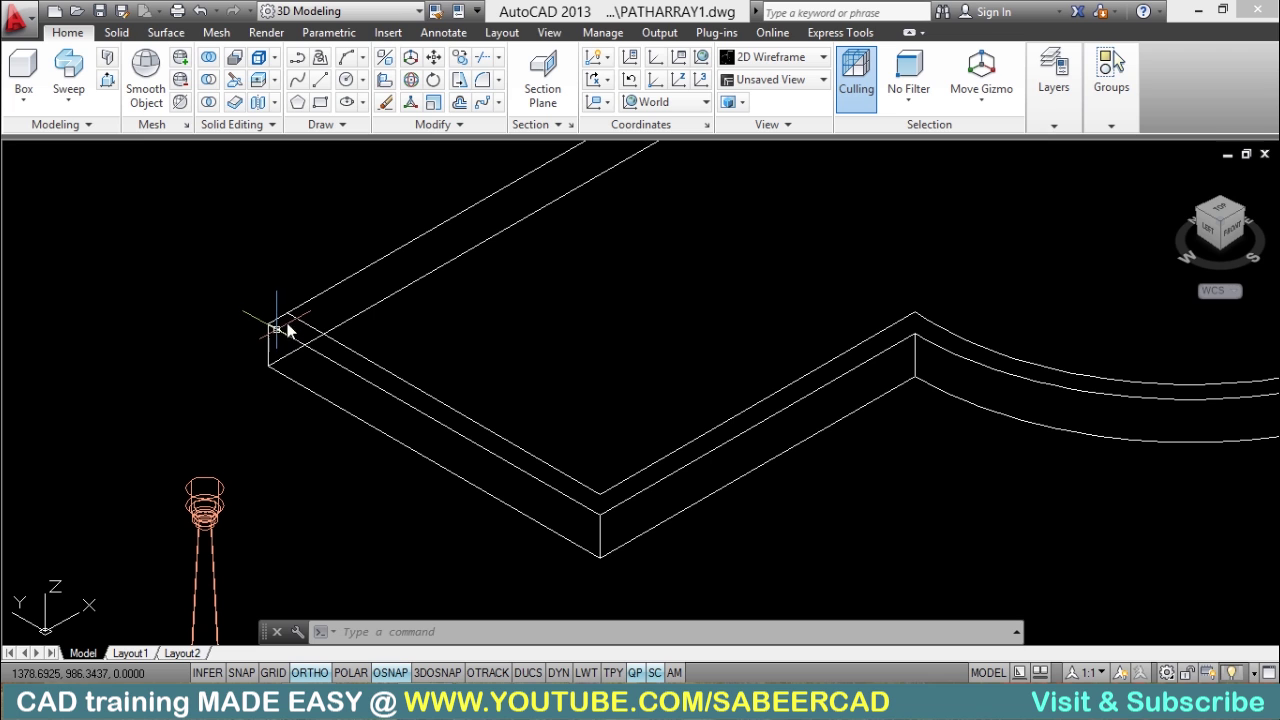
scroll(302, 443, "down", 3)
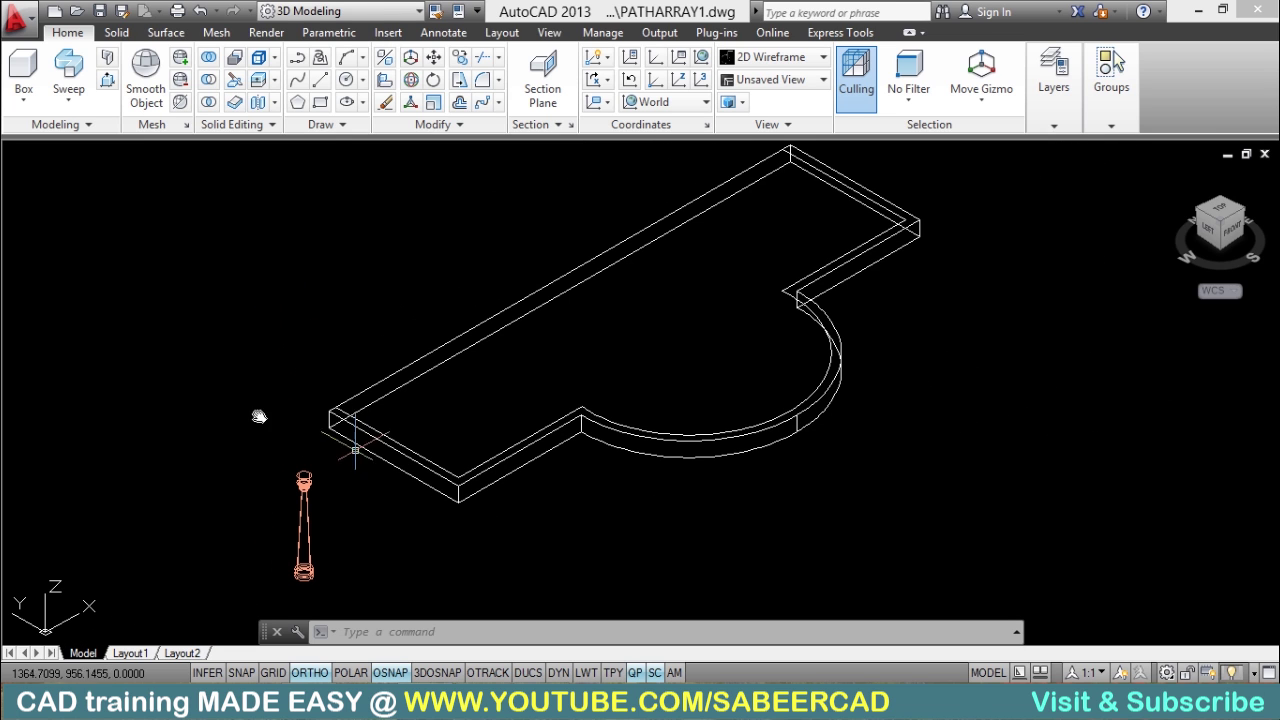
left_click(170, 160)
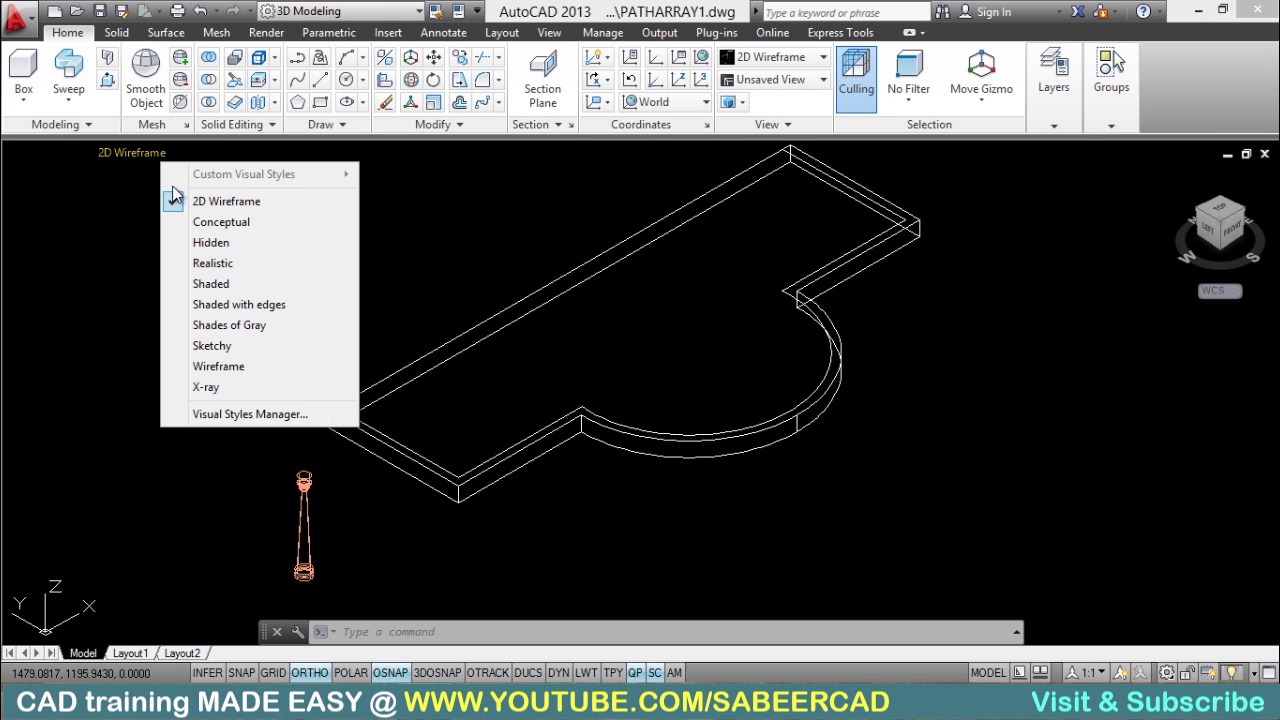
left_click(208, 262)
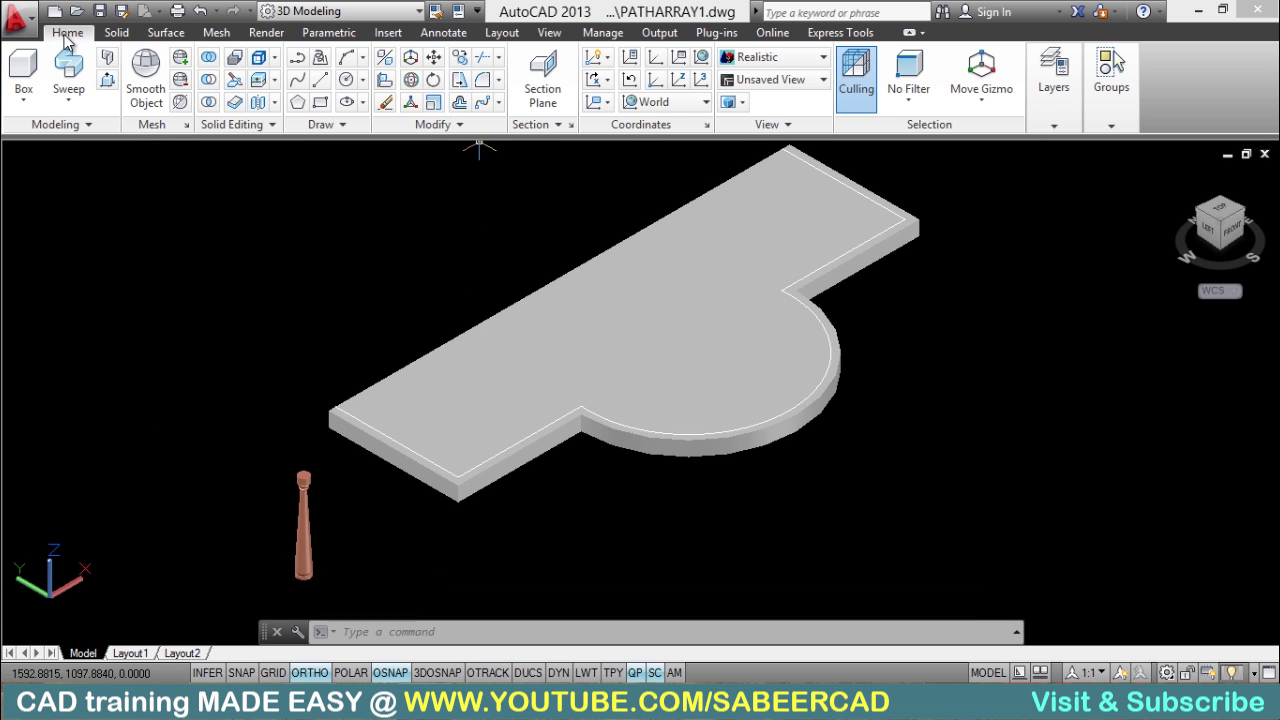
left_click(498, 102)
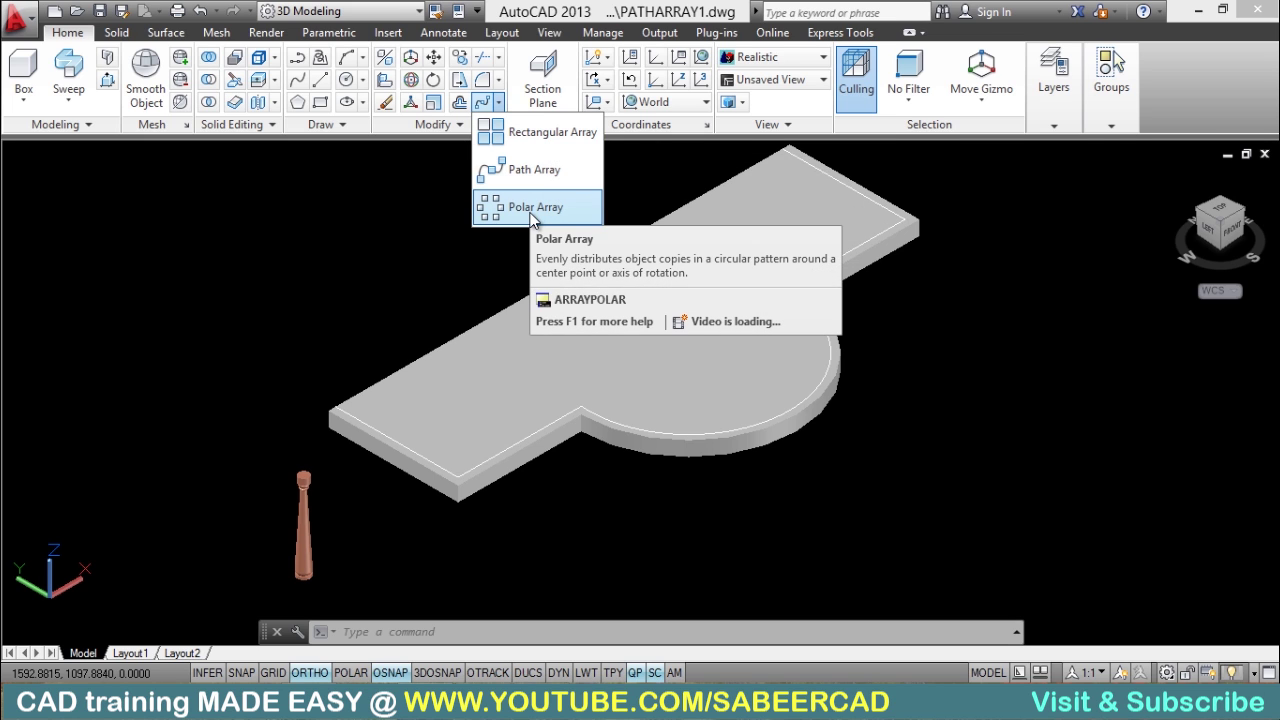
Step: Path-array the plant along the slab edge polyline, giving 41 plants spaced 13.9054 apart
left_click(528, 169)
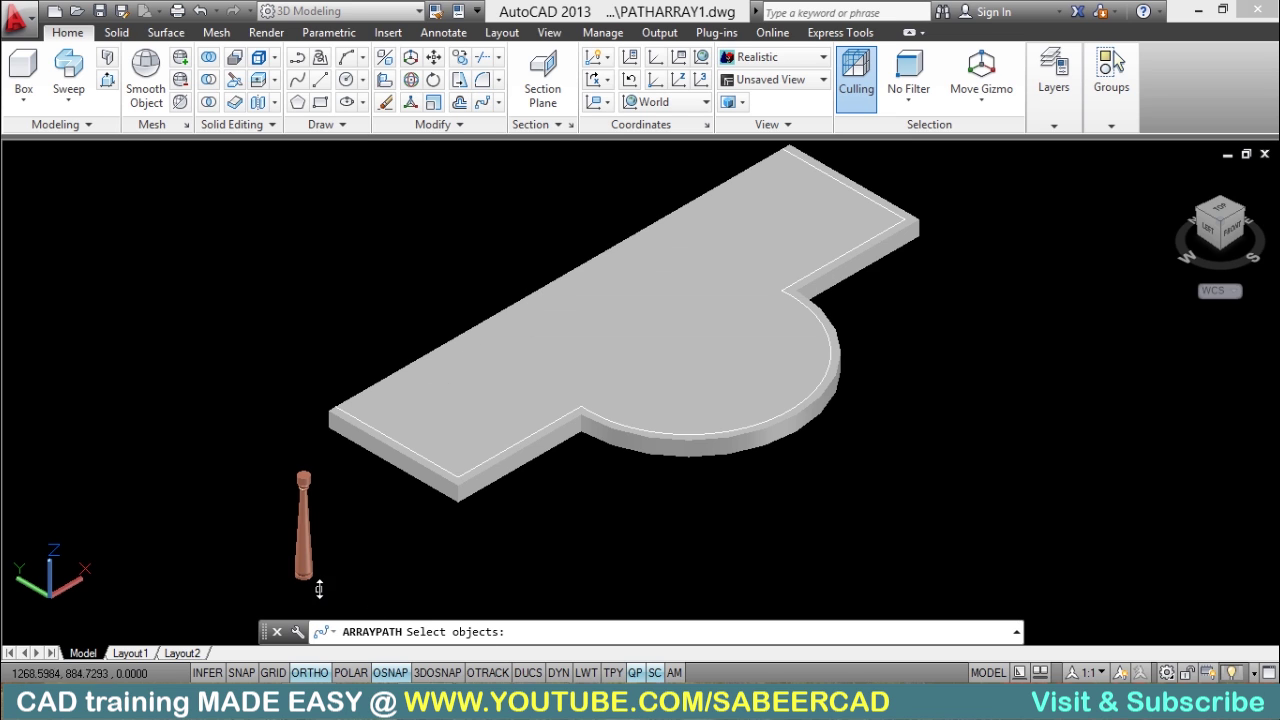
scroll(316, 580, "up", 2)
left_click(303, 560)
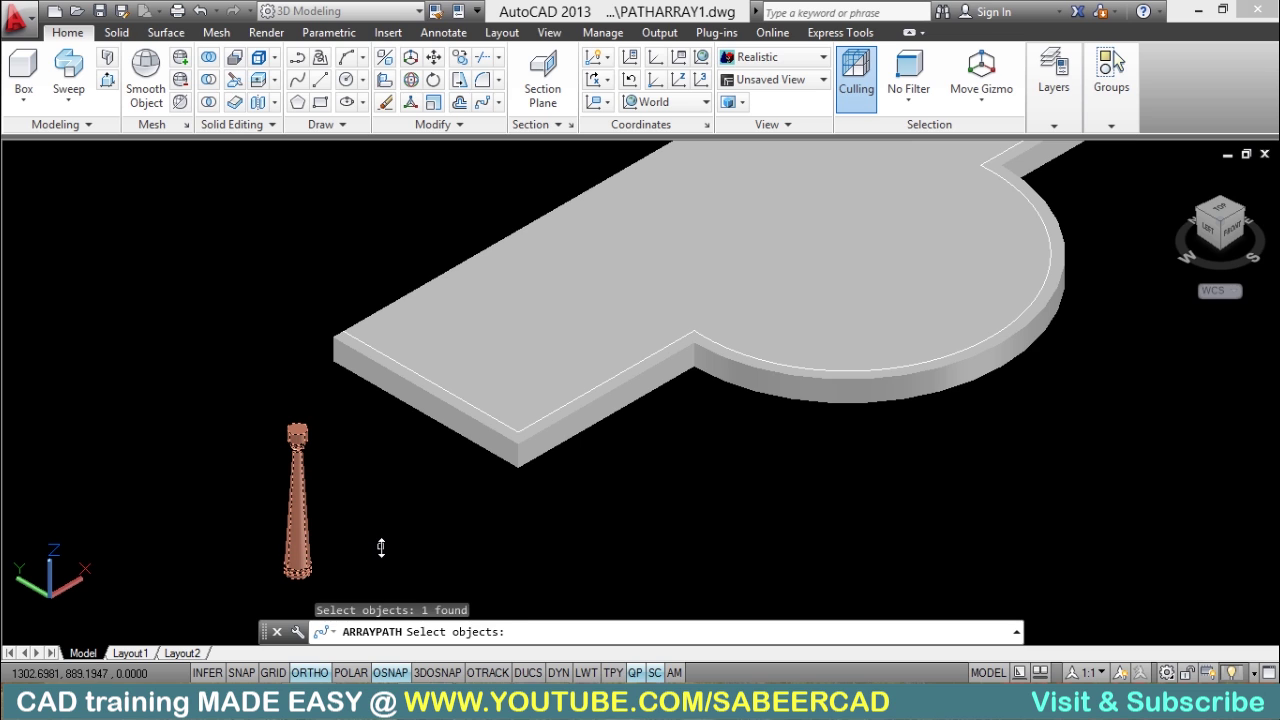
key("Return")
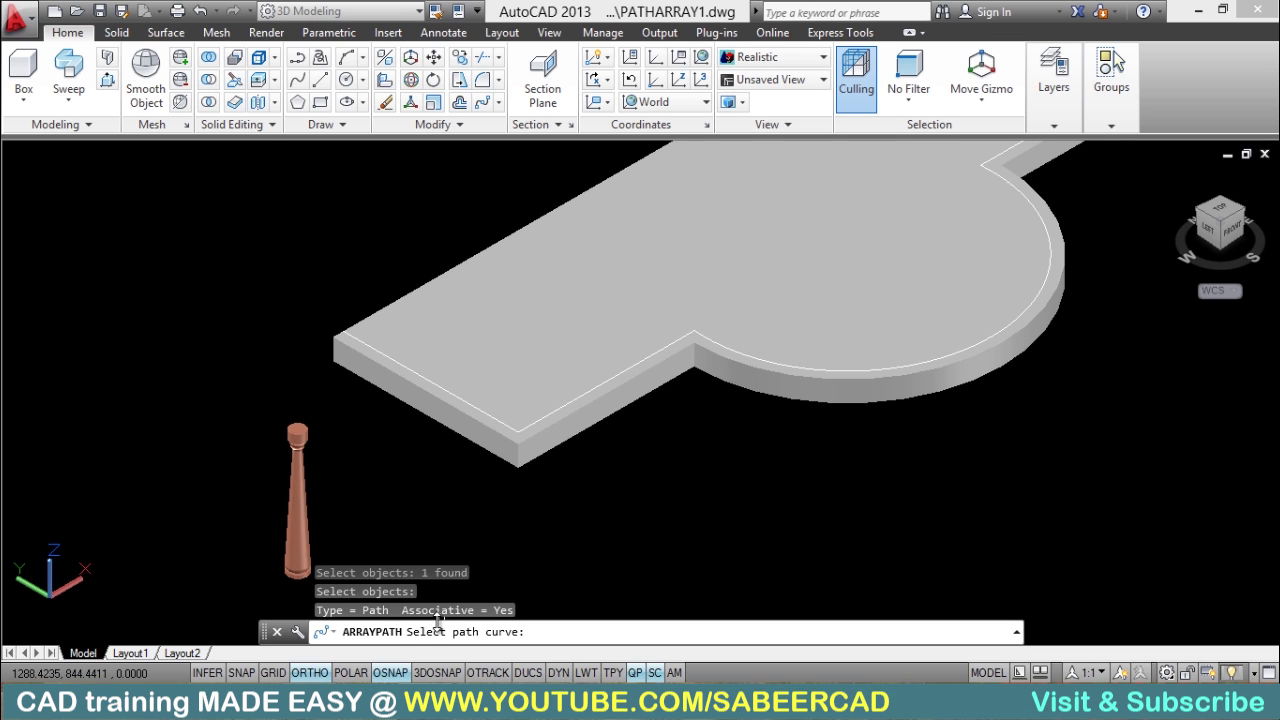
scroll(421, 375, "up", 1)
left_click(420, 385)
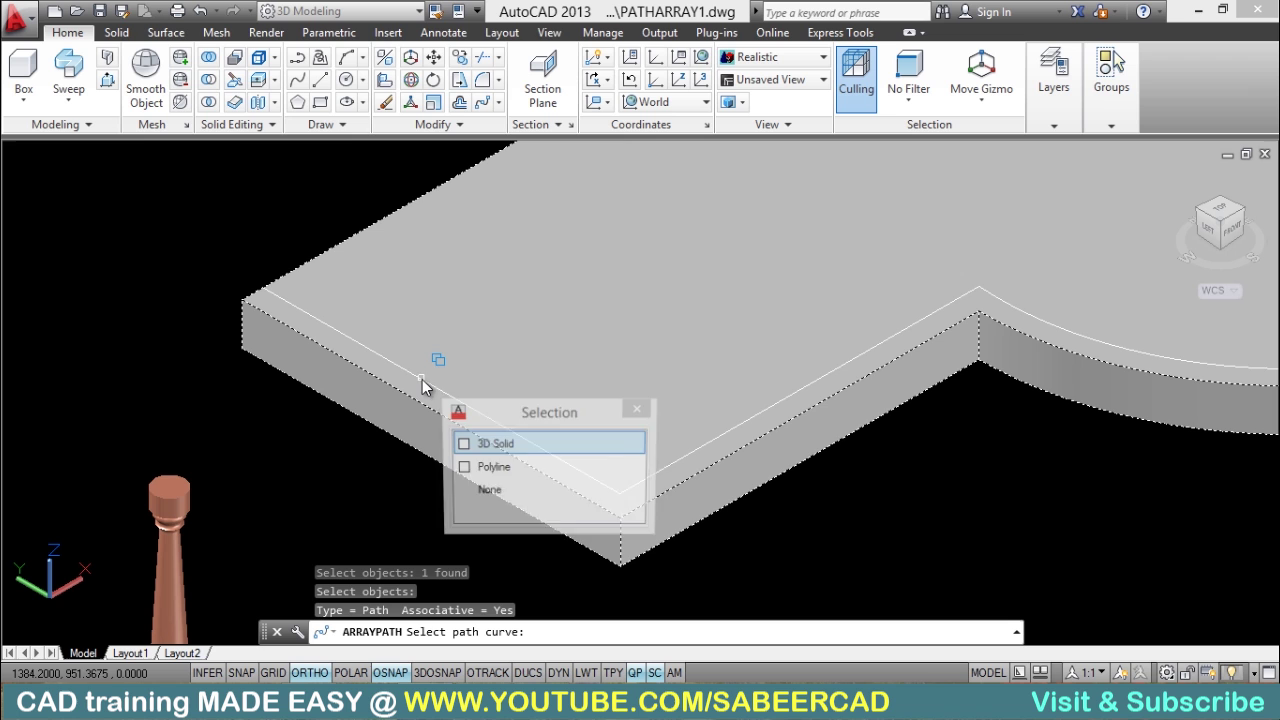
left_click(490, 470)
scroll(460, 424, "down", 5)
middle_click_drag(603, 425, 598, 430)
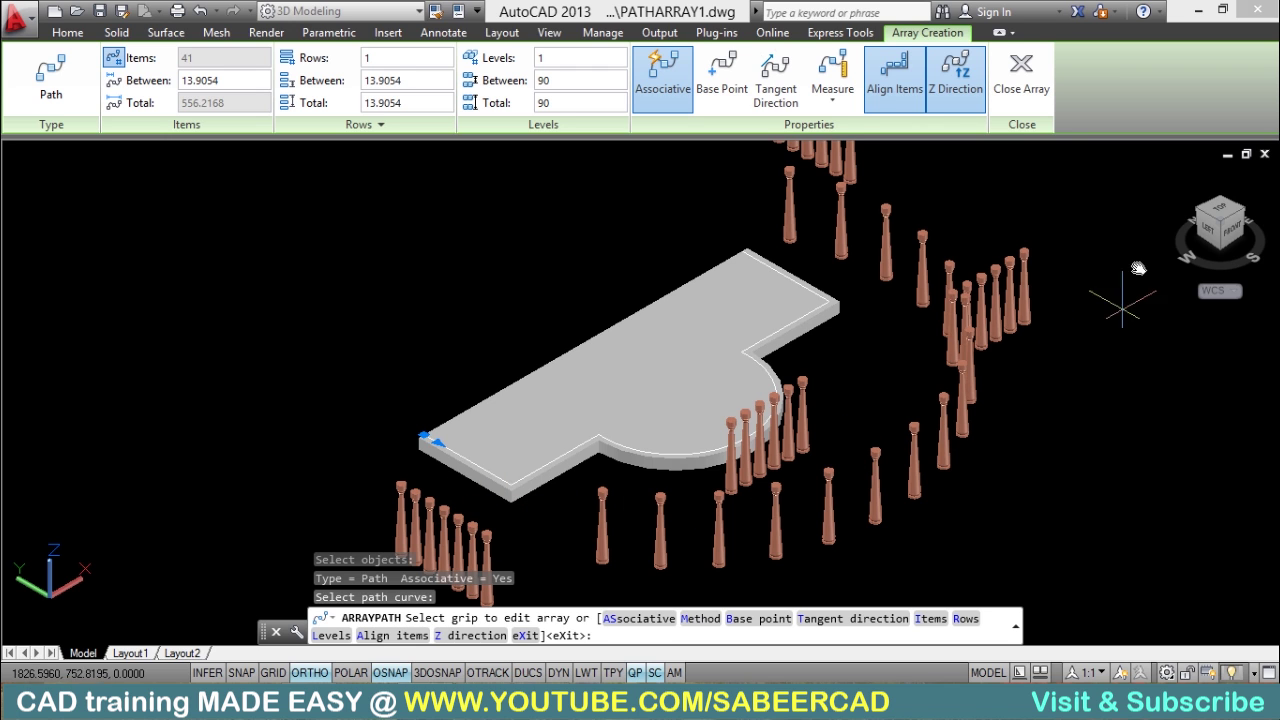
Step: Close the new path array, then window-select it to edit its settings
left_click(721, 75)
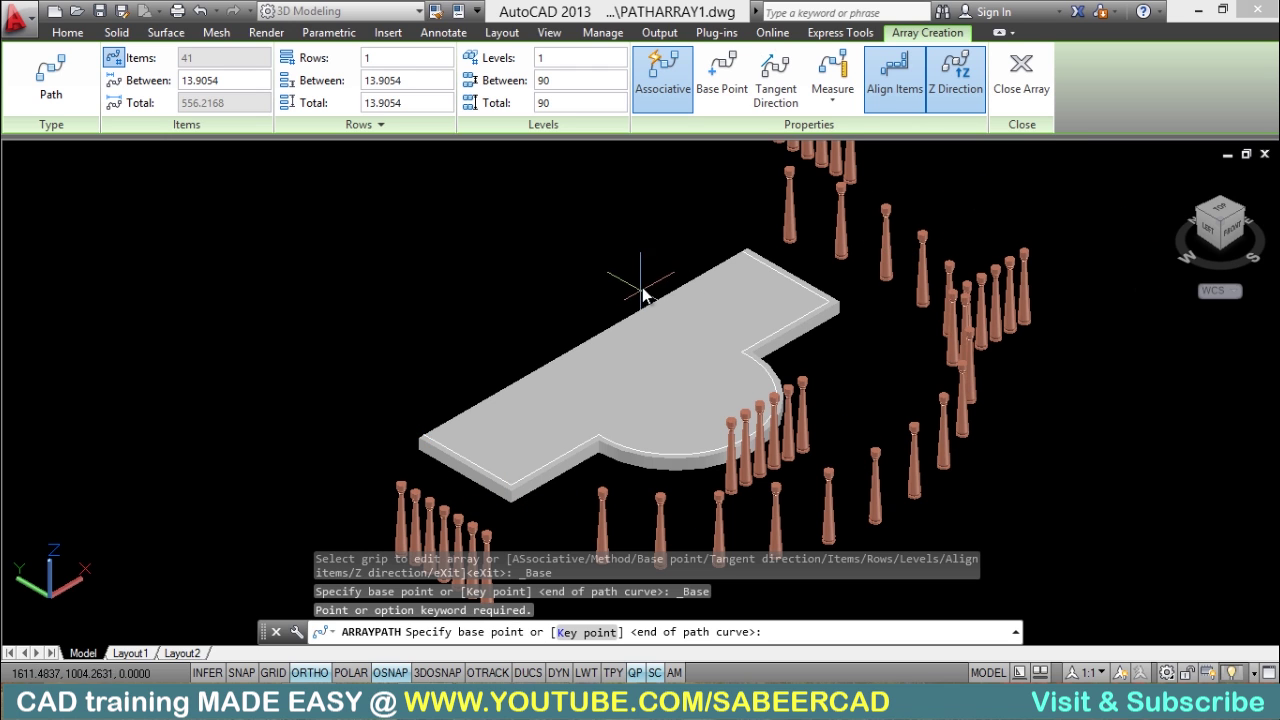
left_click(1021, 80)
scroll(840, 160, "down", 1)
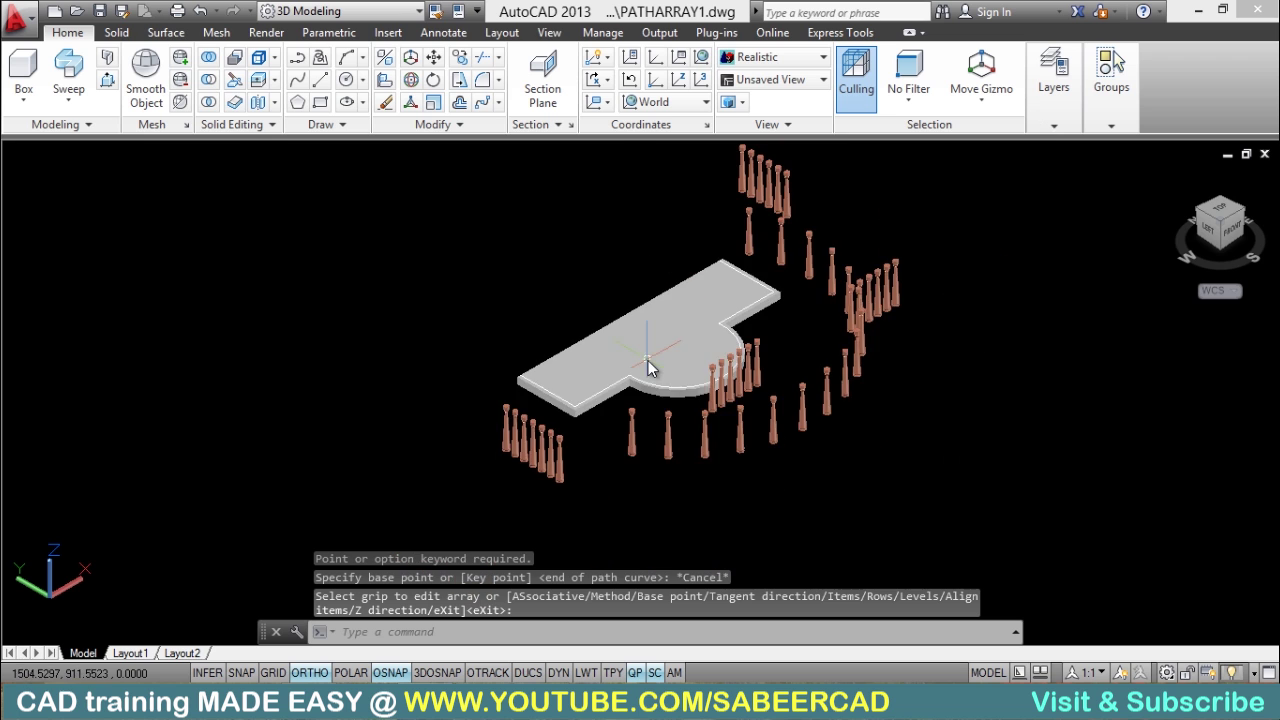
scroll(475, 413, "up", 1)
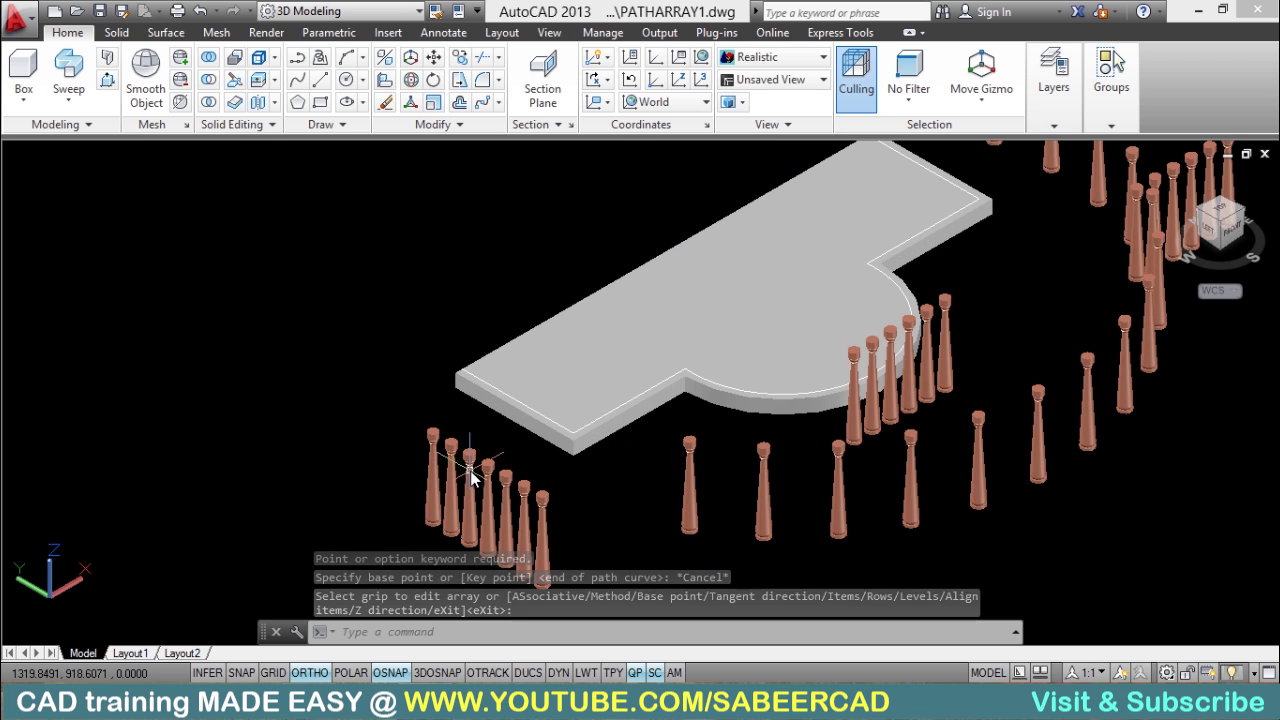
left_click_drag(475, 413, 615, 425)
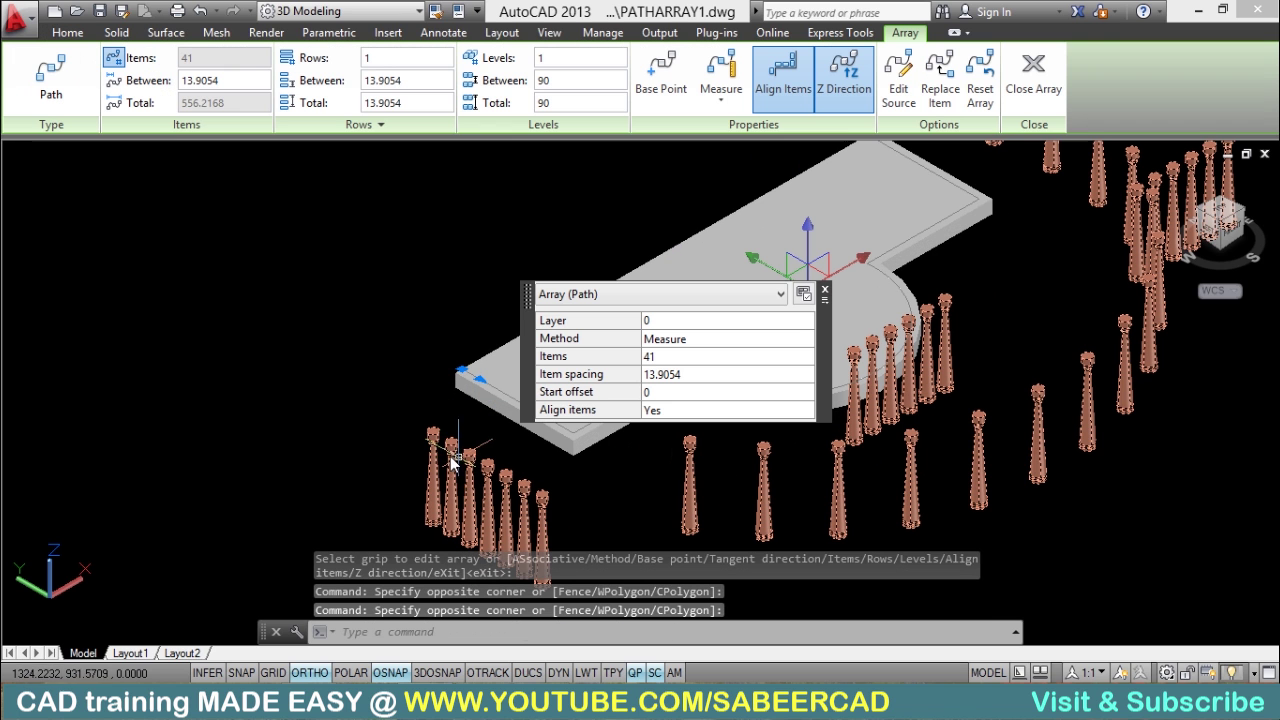
left_click(825, 293)
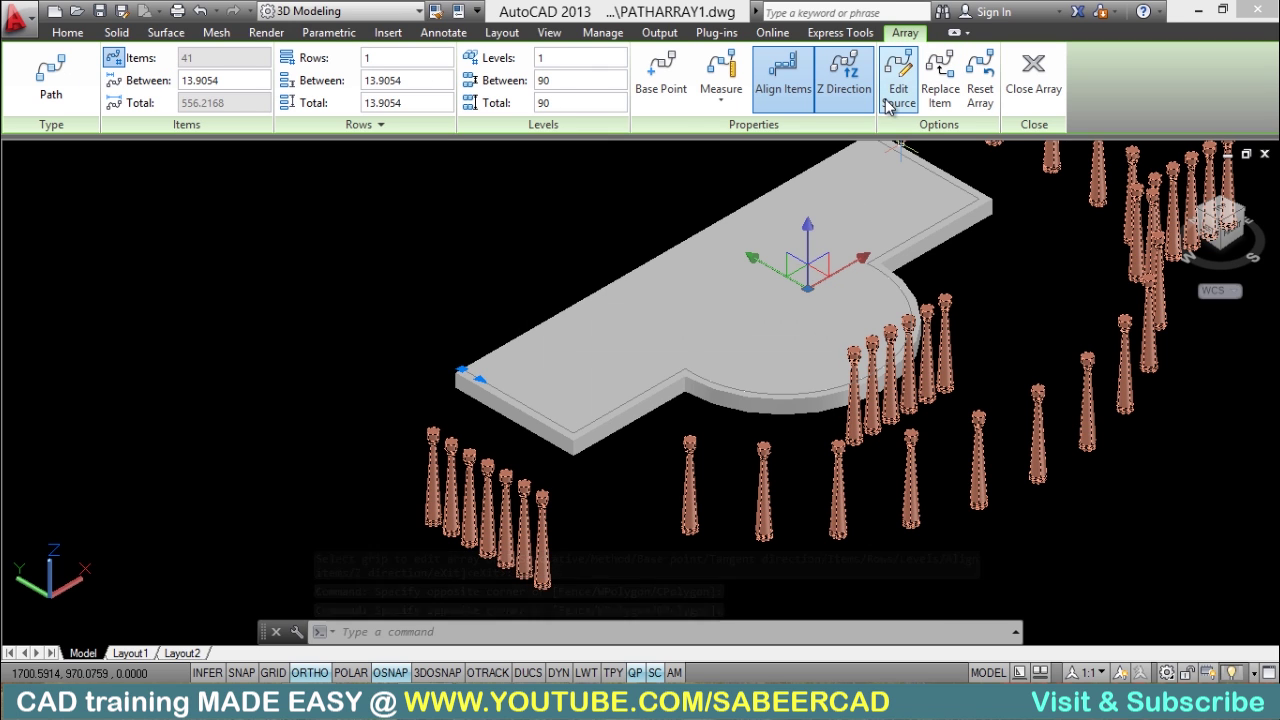
Step: Move the array base point to the centre of the plant's base so plants sit on the edge
left_click(676, 92)
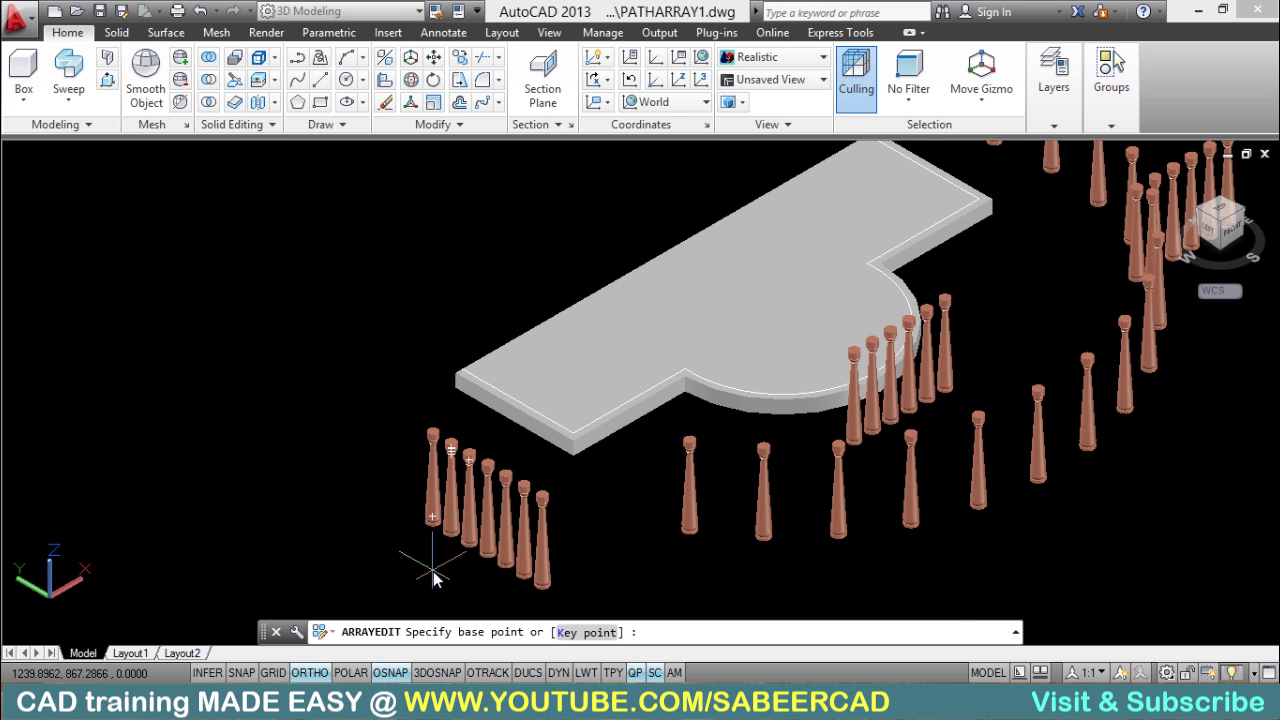
scroll(433, 577, "up", 8)
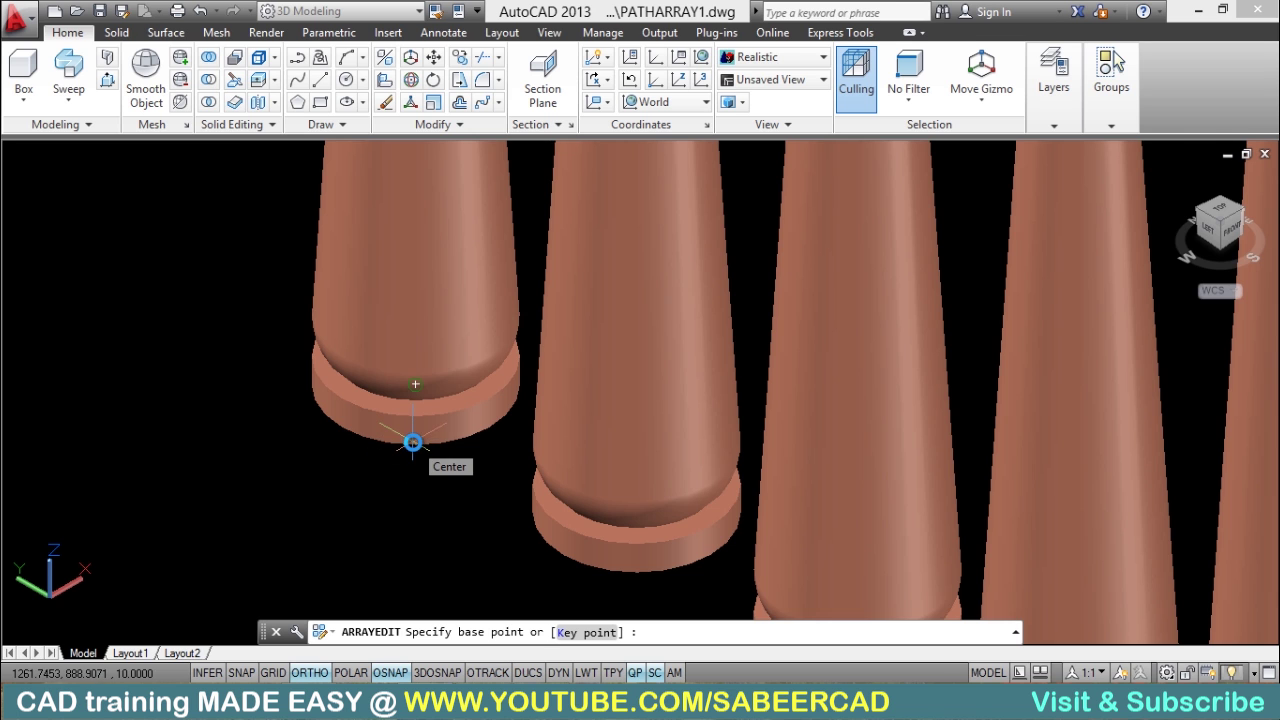
left_click(413, 442)
scroll(370, 443, "down", 10)
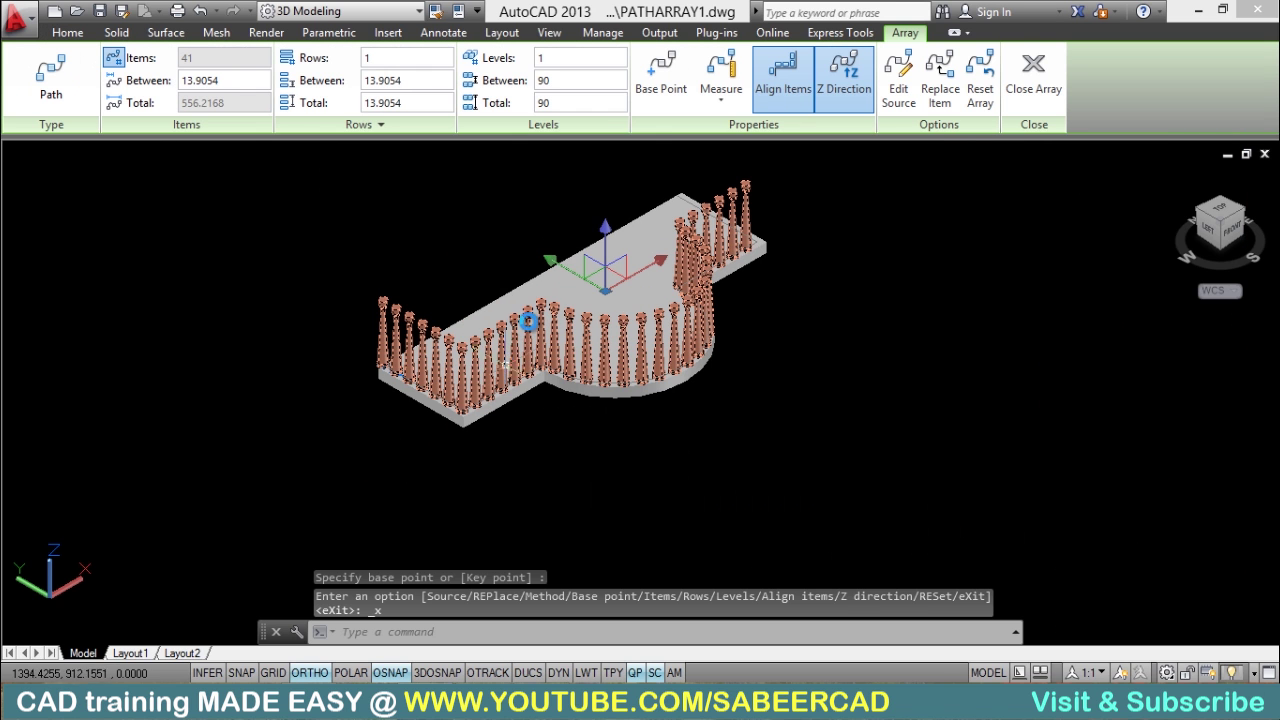
scroll(528, 285, "up", 5)
scroll(571, 323, "down", 4)
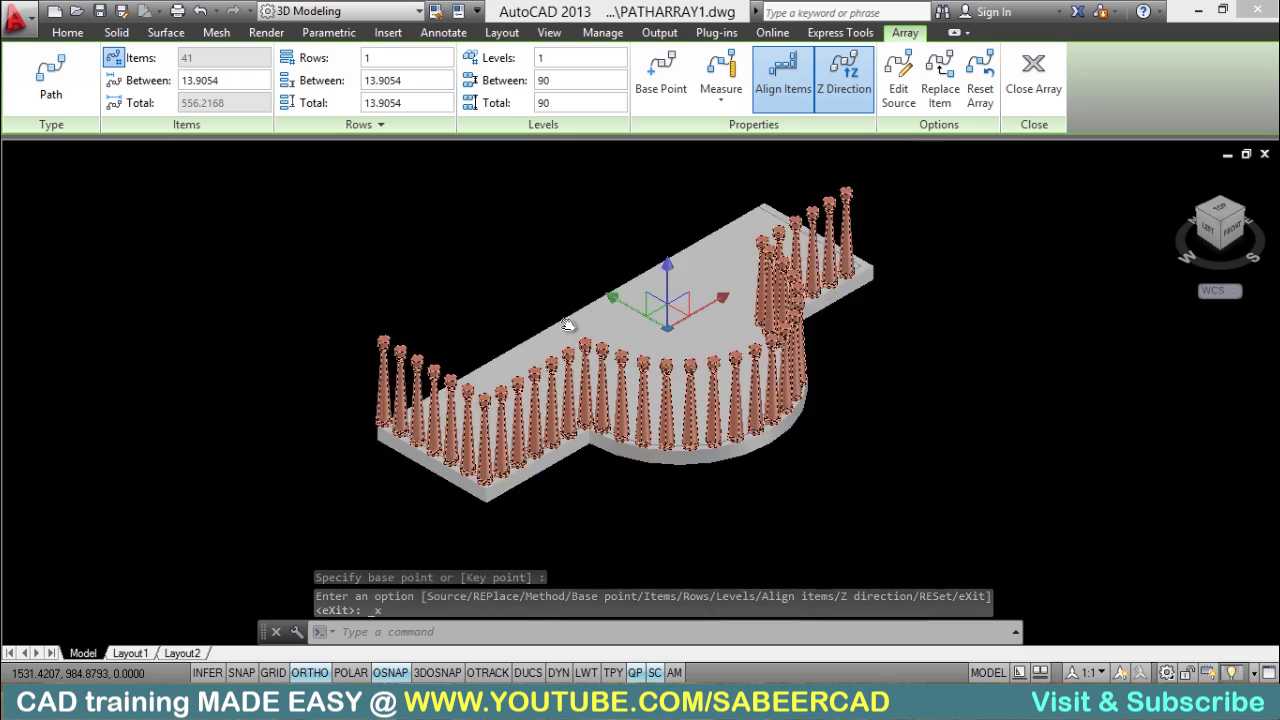
middle_click_drag(566, 323, 665, 398)
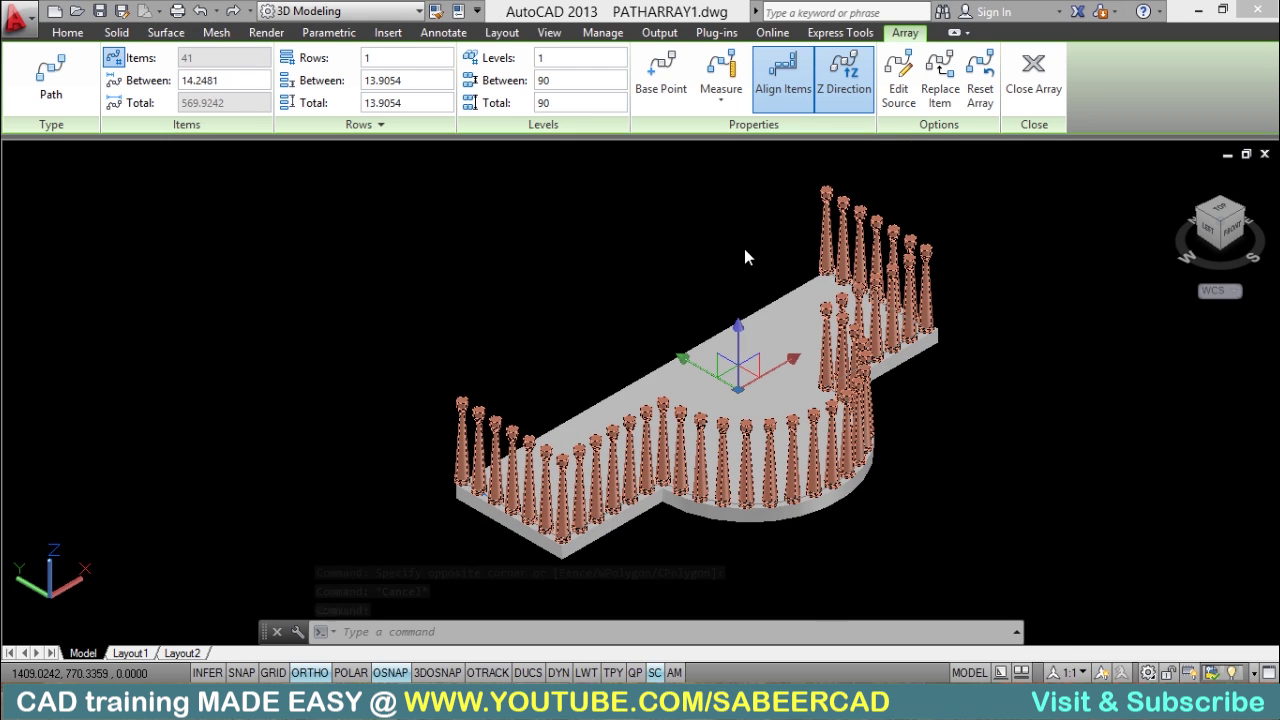
left_click(721, 99)
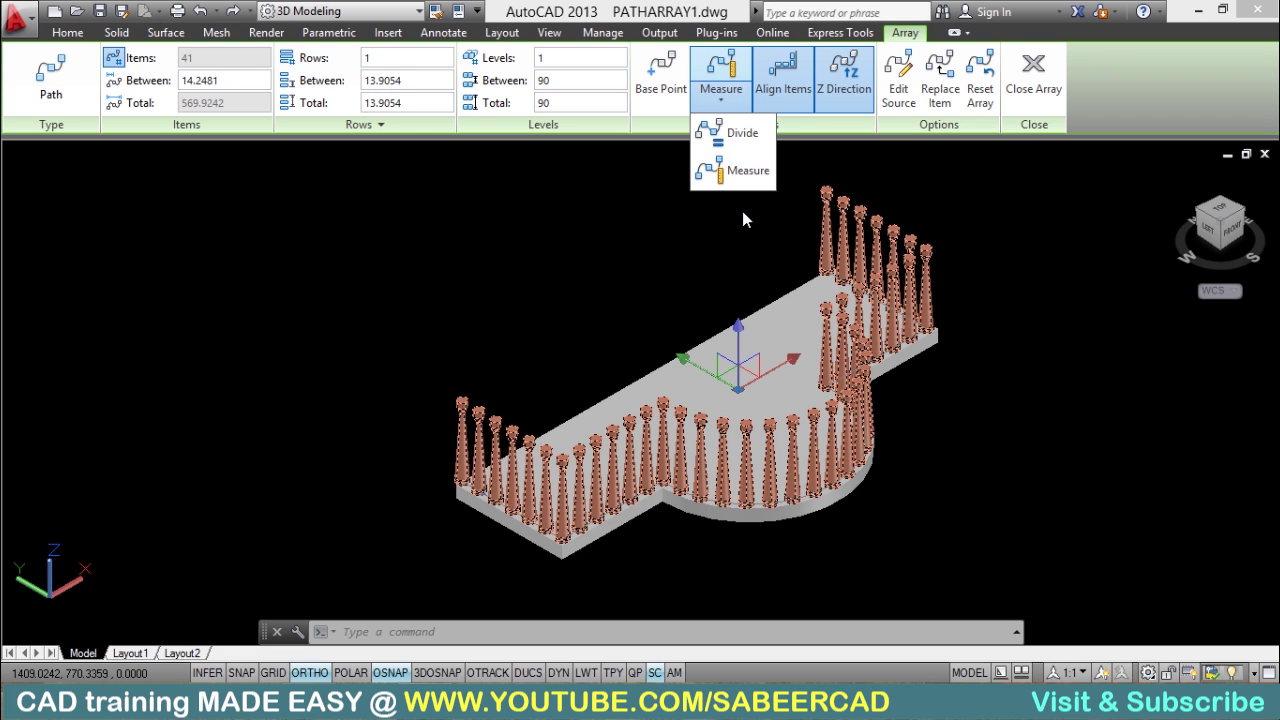
left_click(738, 133)
left_click(573, 316)
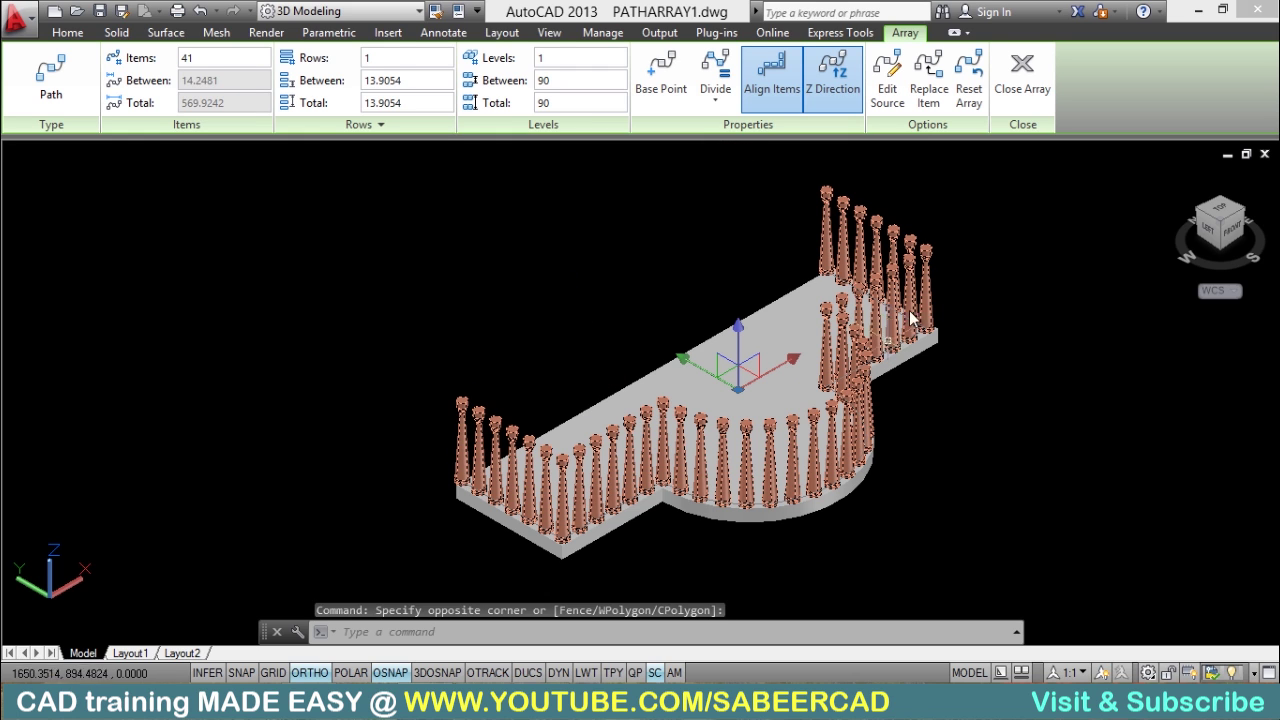
left_click(209, 57)
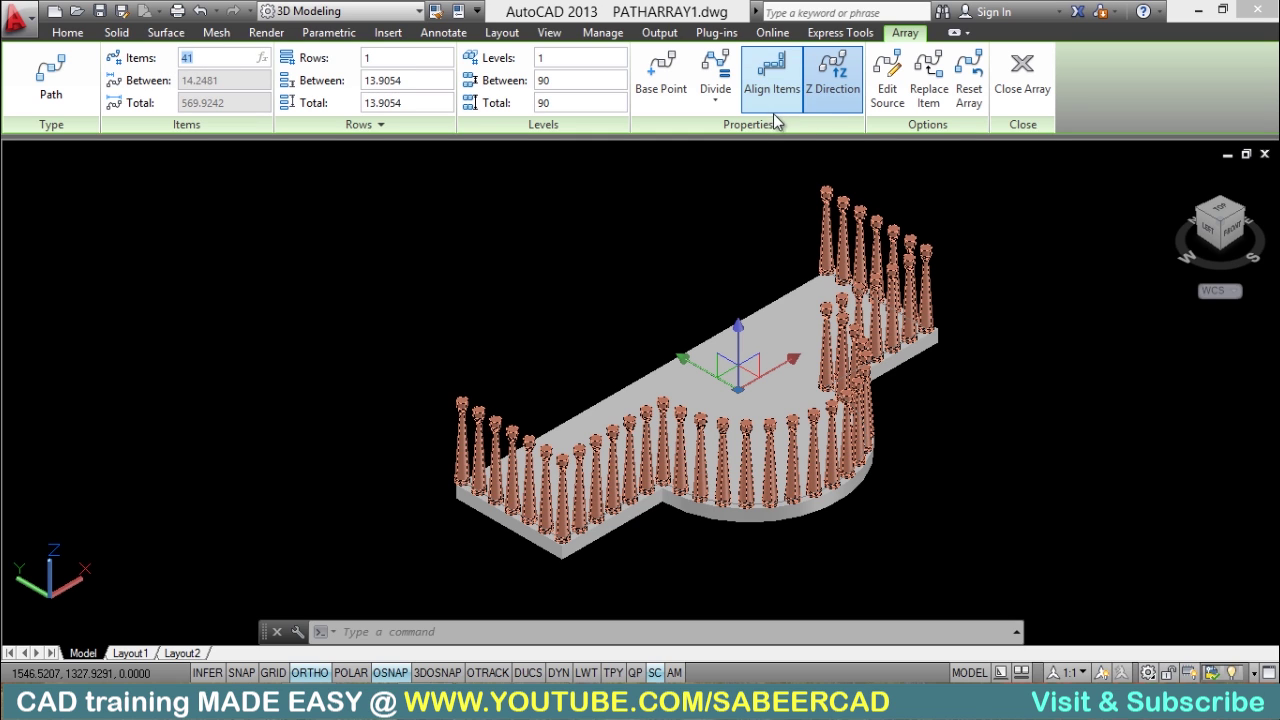
left_click(716, 94)
left_click(722, 168)
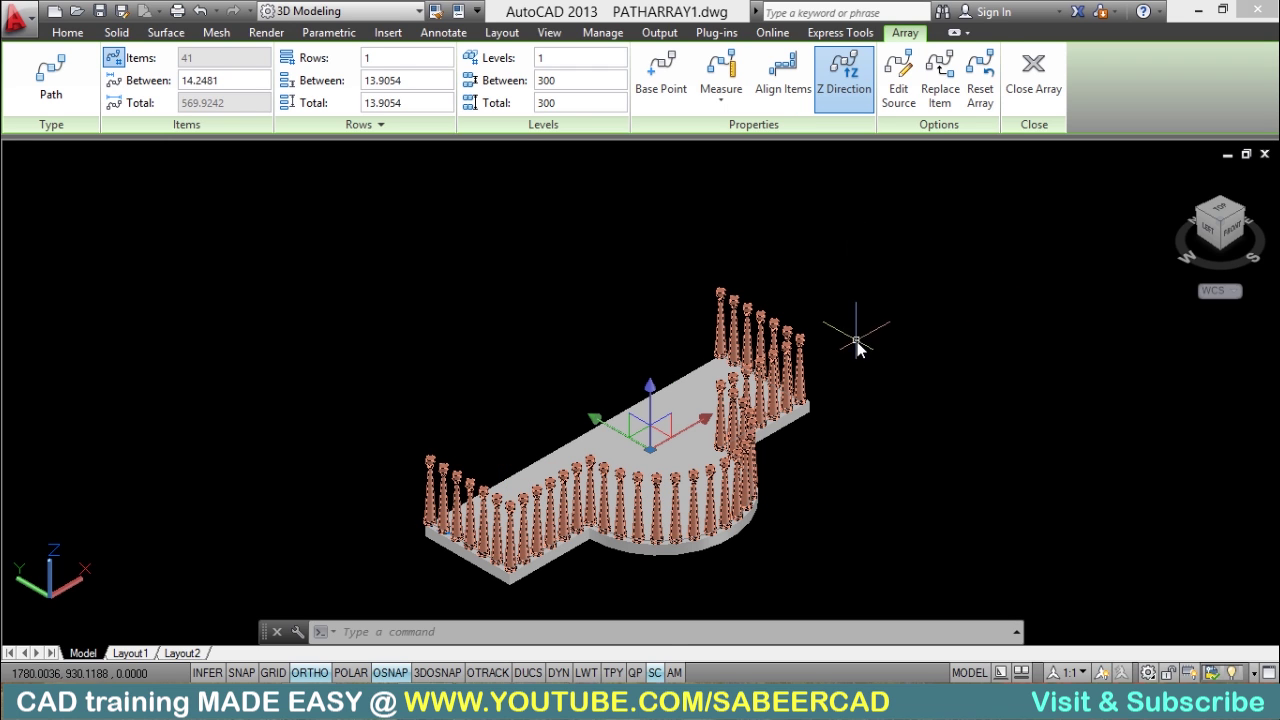
Step: Keep measured spacing and set the item spacing to 17.5, leaving 33 balusters
left_click(856, 316)
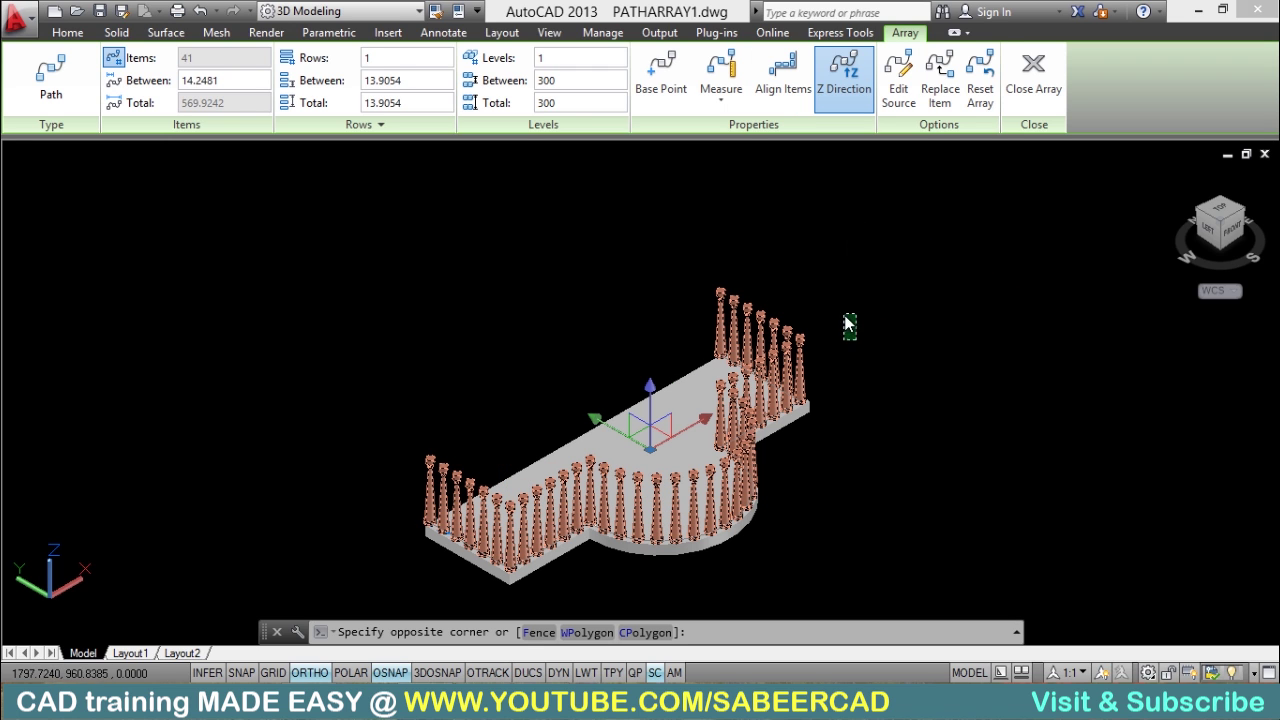
left_click(885, 262)
left_click(721, 92)
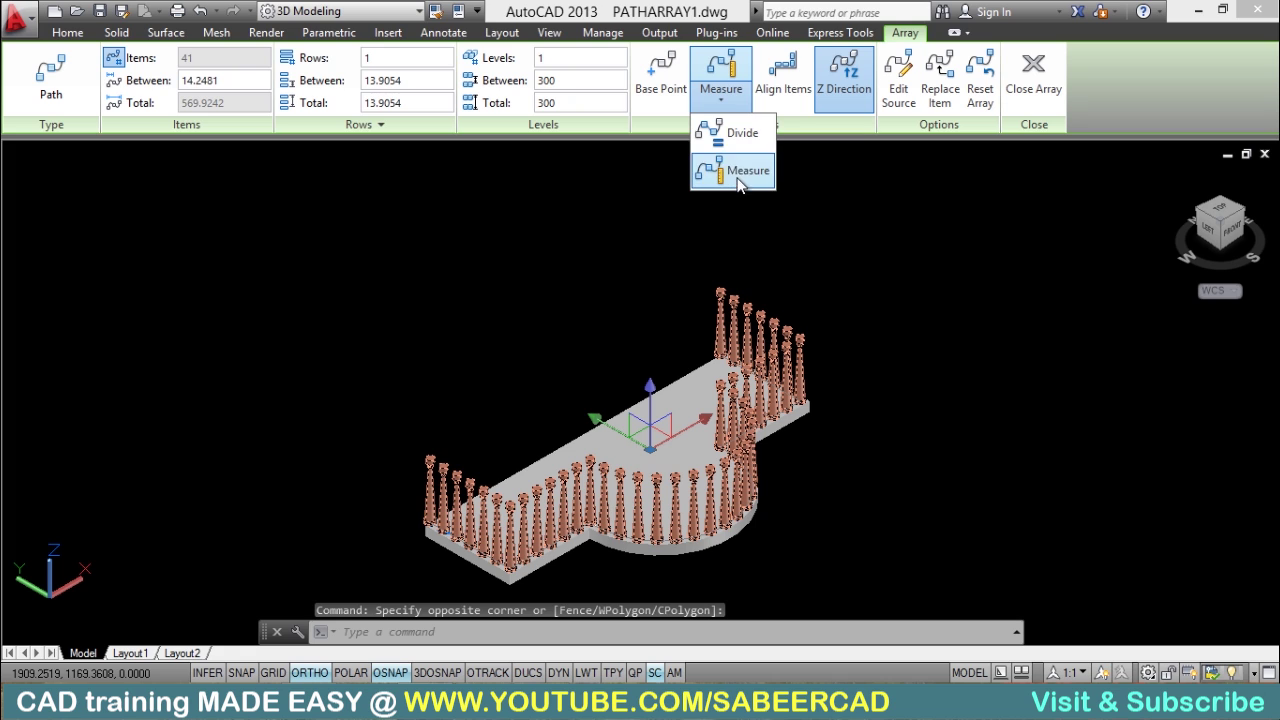
left_click(742, 172)
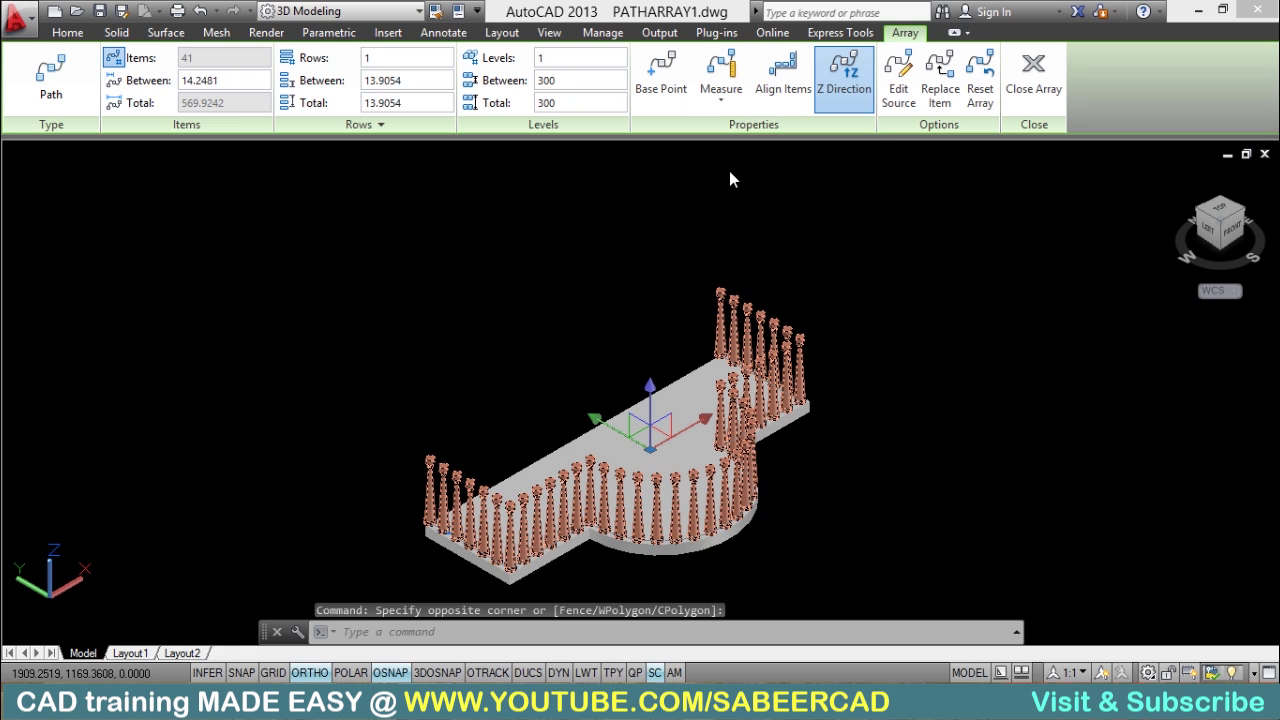
left_click(155, 88)
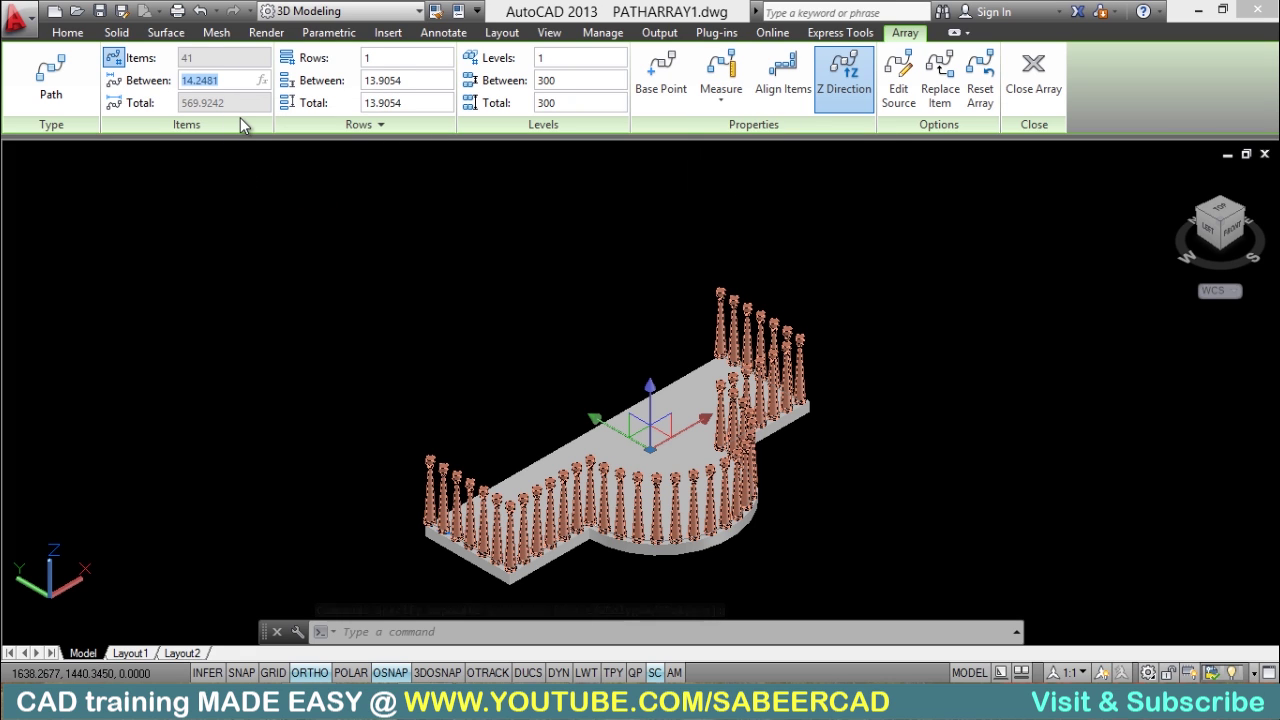
type("17.5")
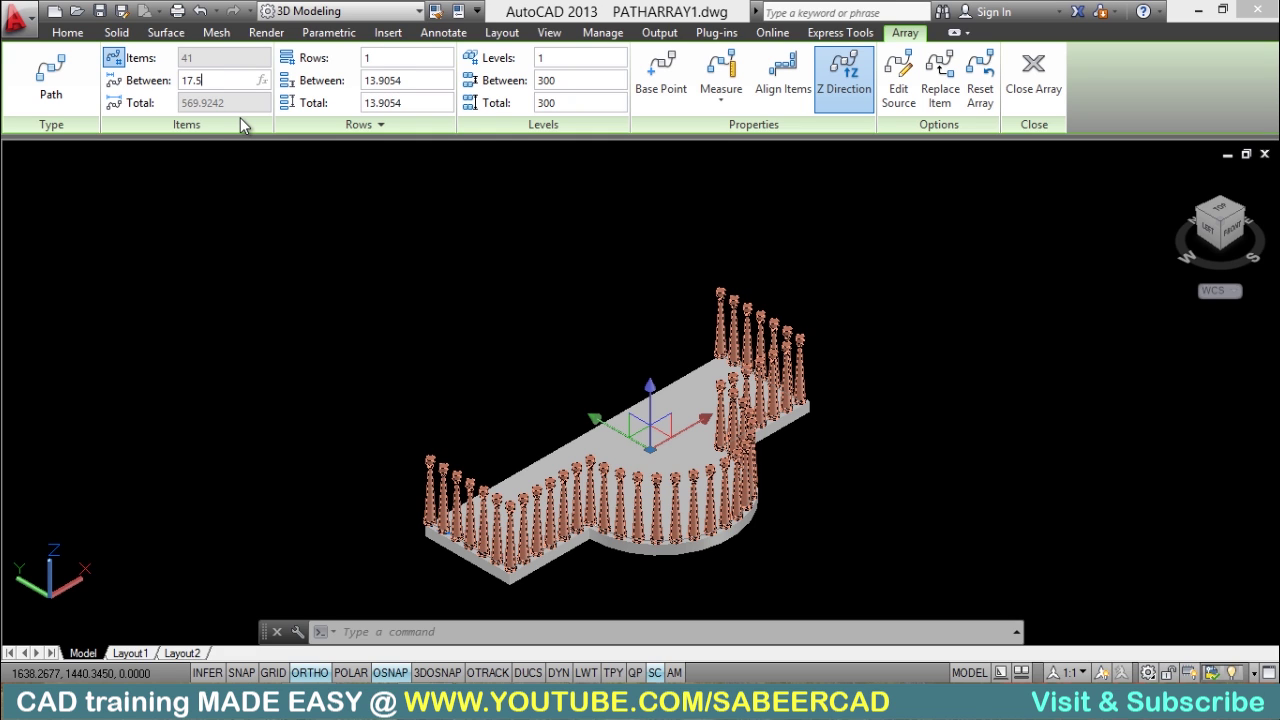
key("Return")
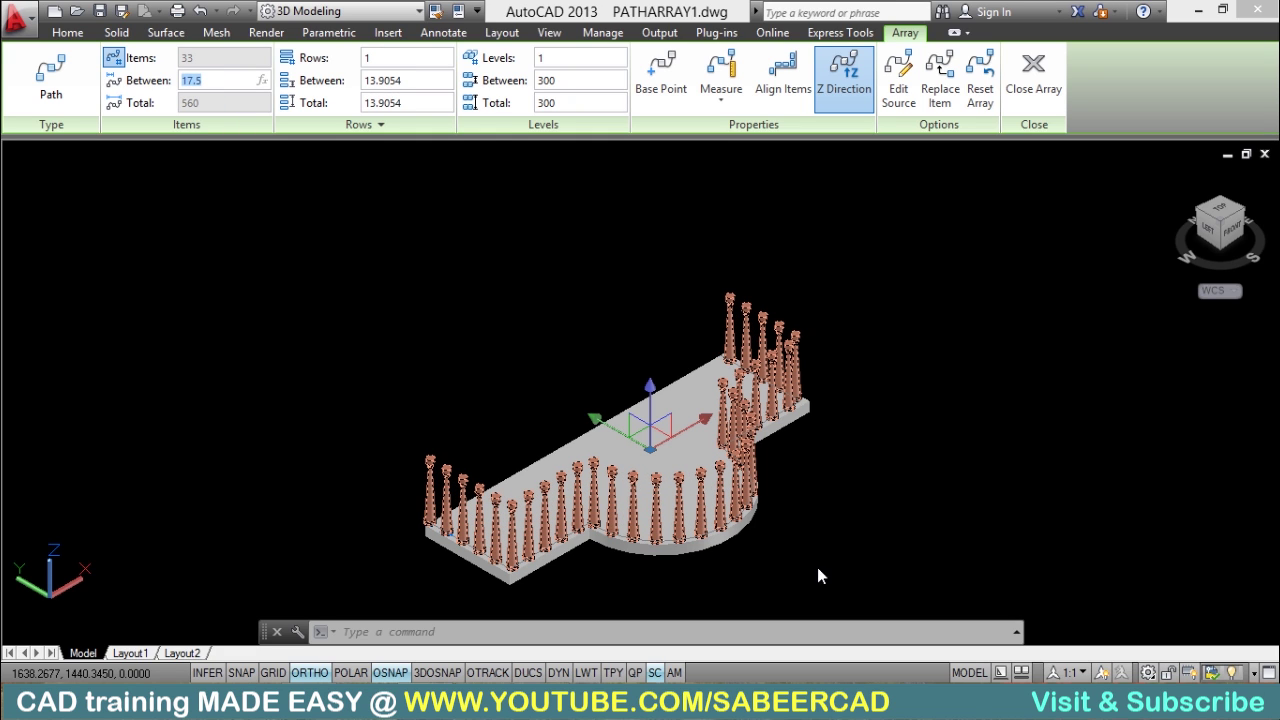
left_click(600, 223)
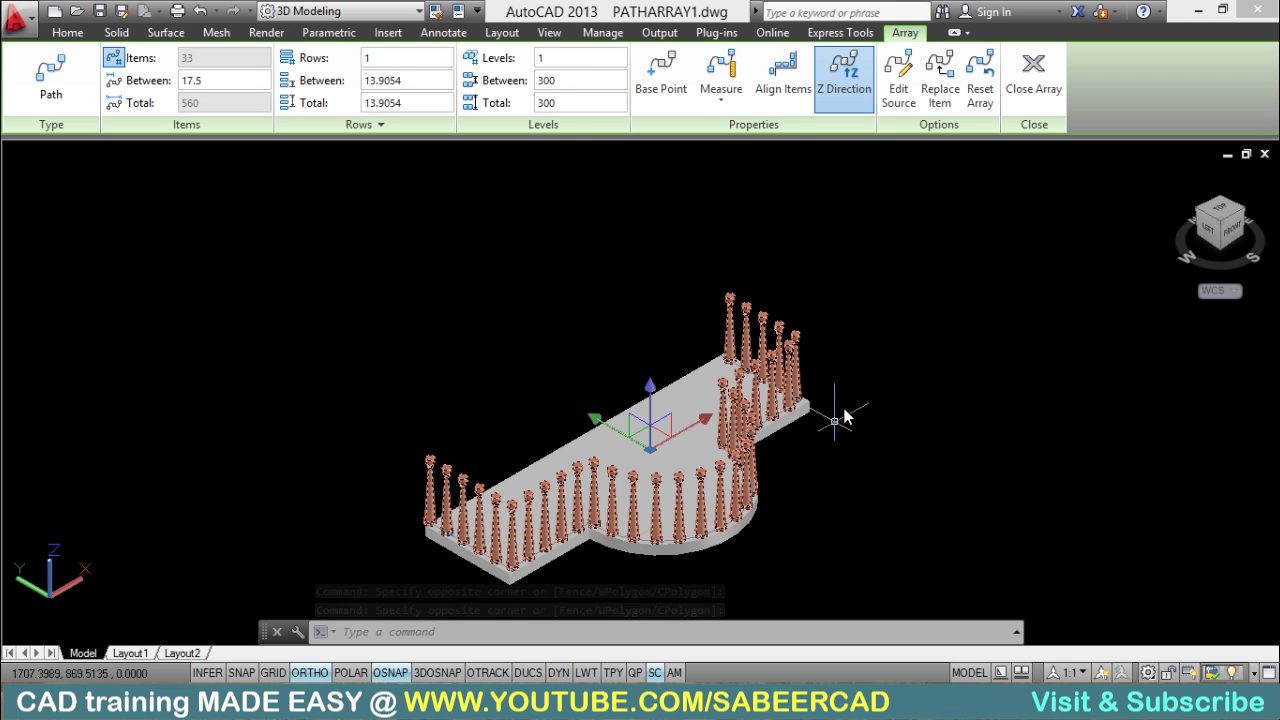
Step: Try 2 levels, set the array back to 1 level, and close the array editor
left_click(467, 62)
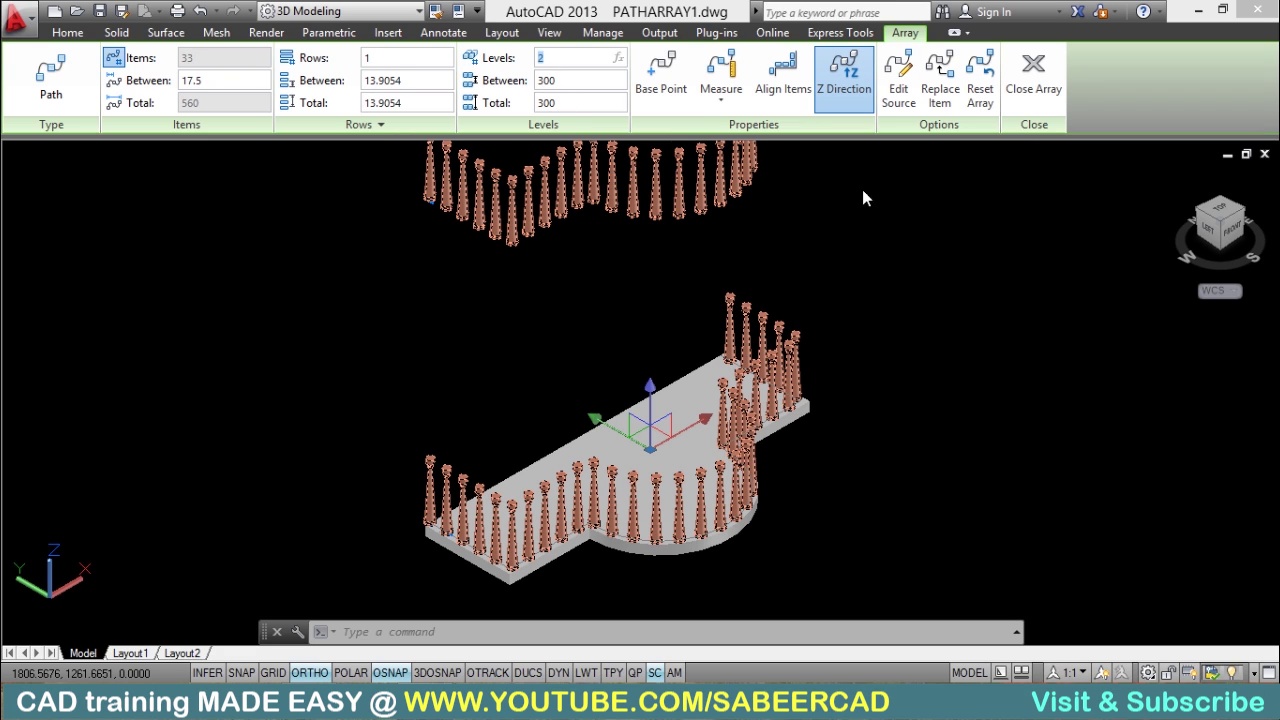
left_click(560, 346)
left_click(450, 395)
key("Return")
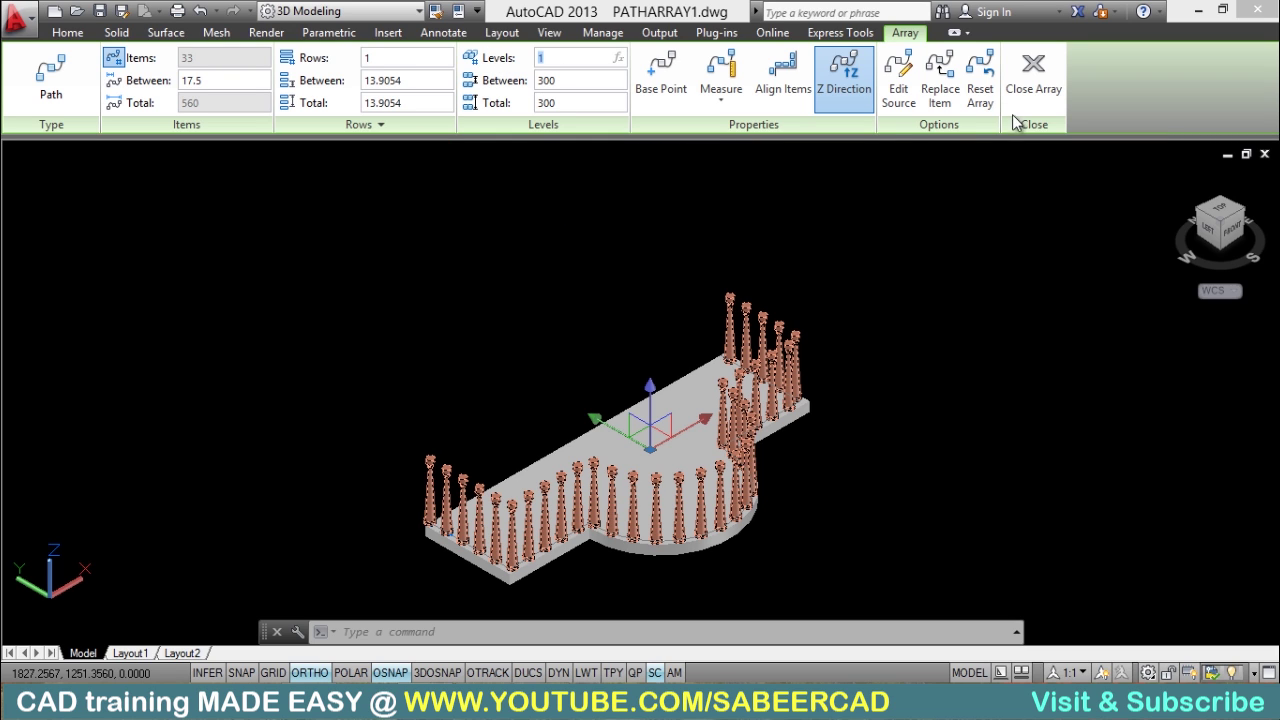
left_click(1034, 113)
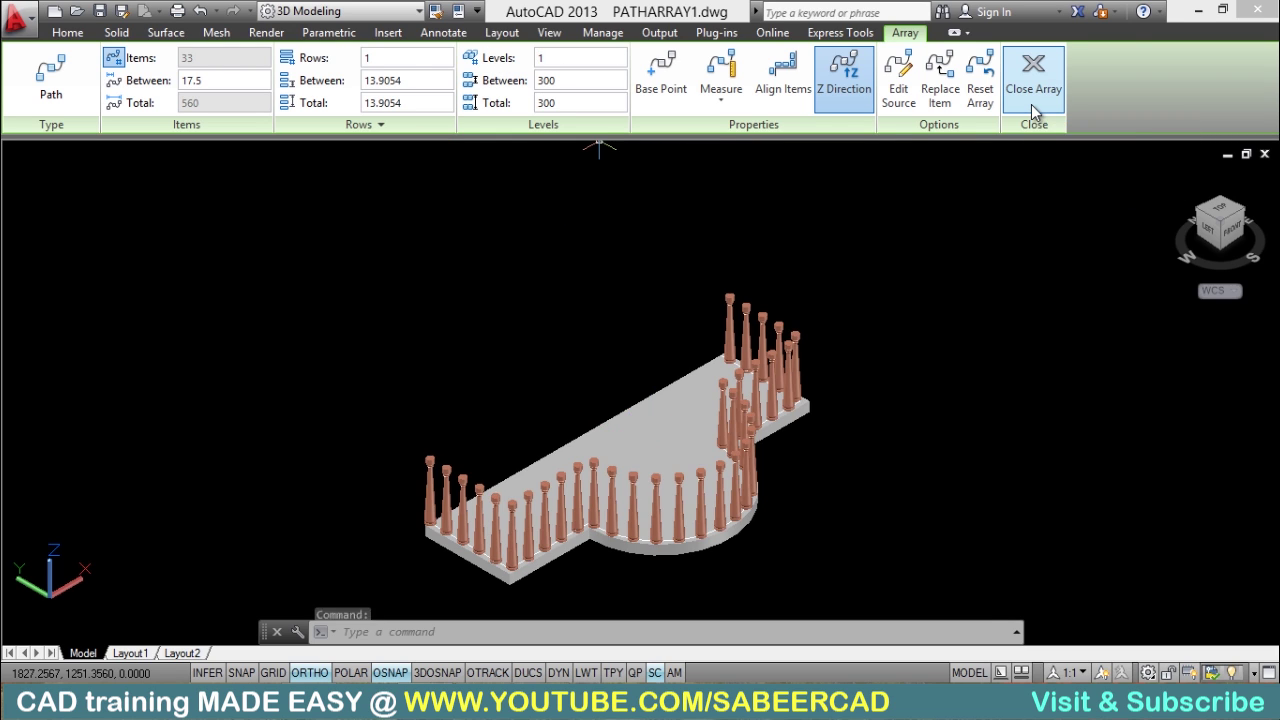
Step: Zoom in on the balusters and switch the viewport to 2D Wireframe
scroll(535, 505, "up", 2)
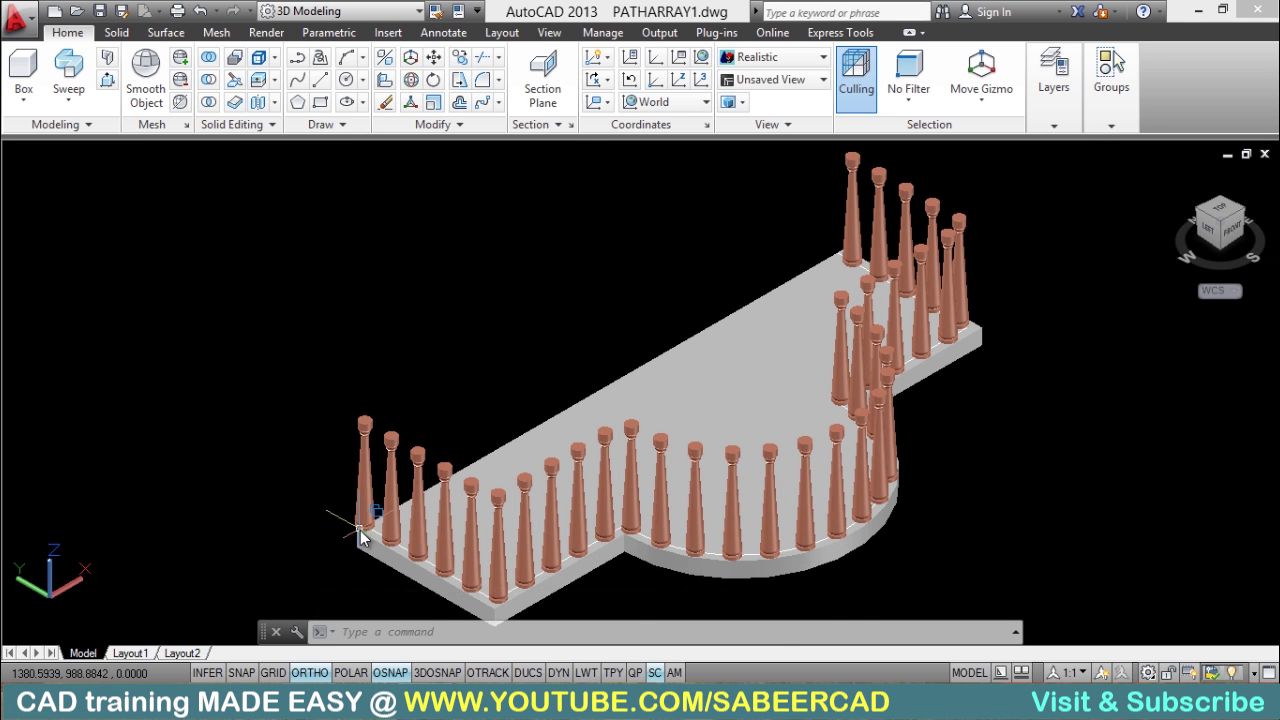
scroll(345, 524, "up", 4)
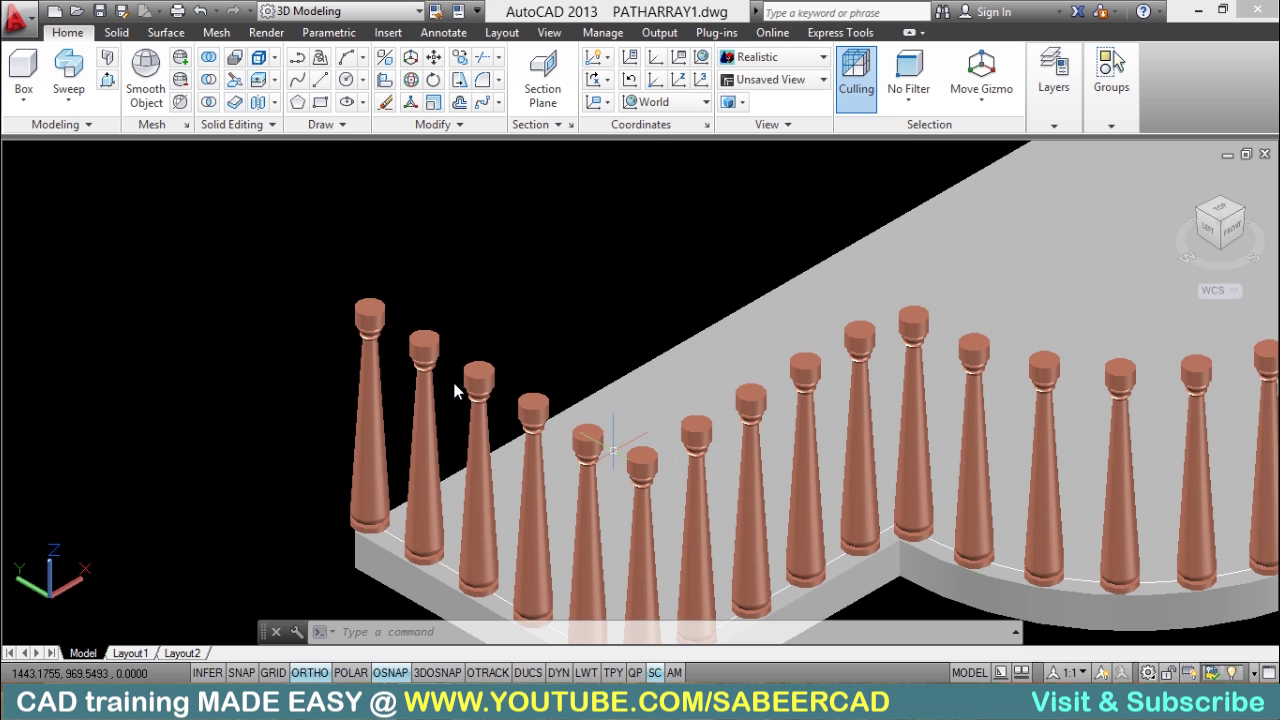
left_click(131, 156)
left_click(192, 201)
left_click(369, 466)
key("Escape")
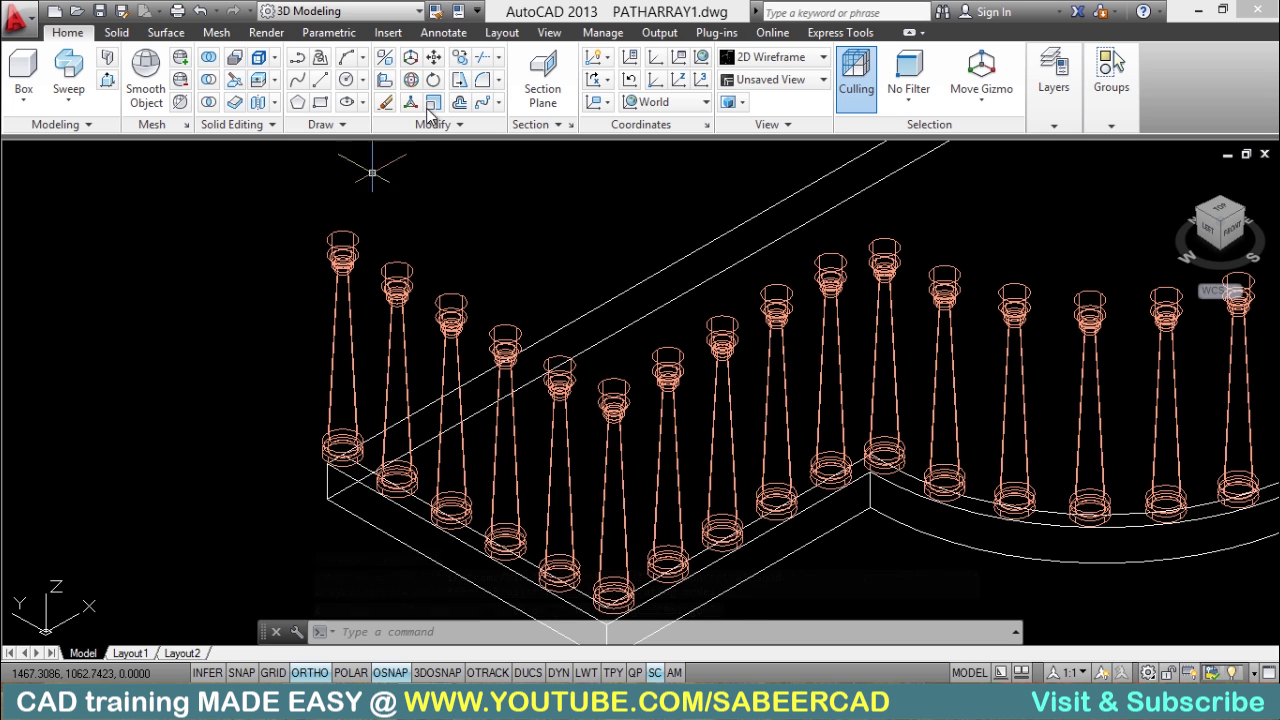
Step: Copy the slab-edge path line 65 units straight up to the baluster tops
left_click(460, 79)
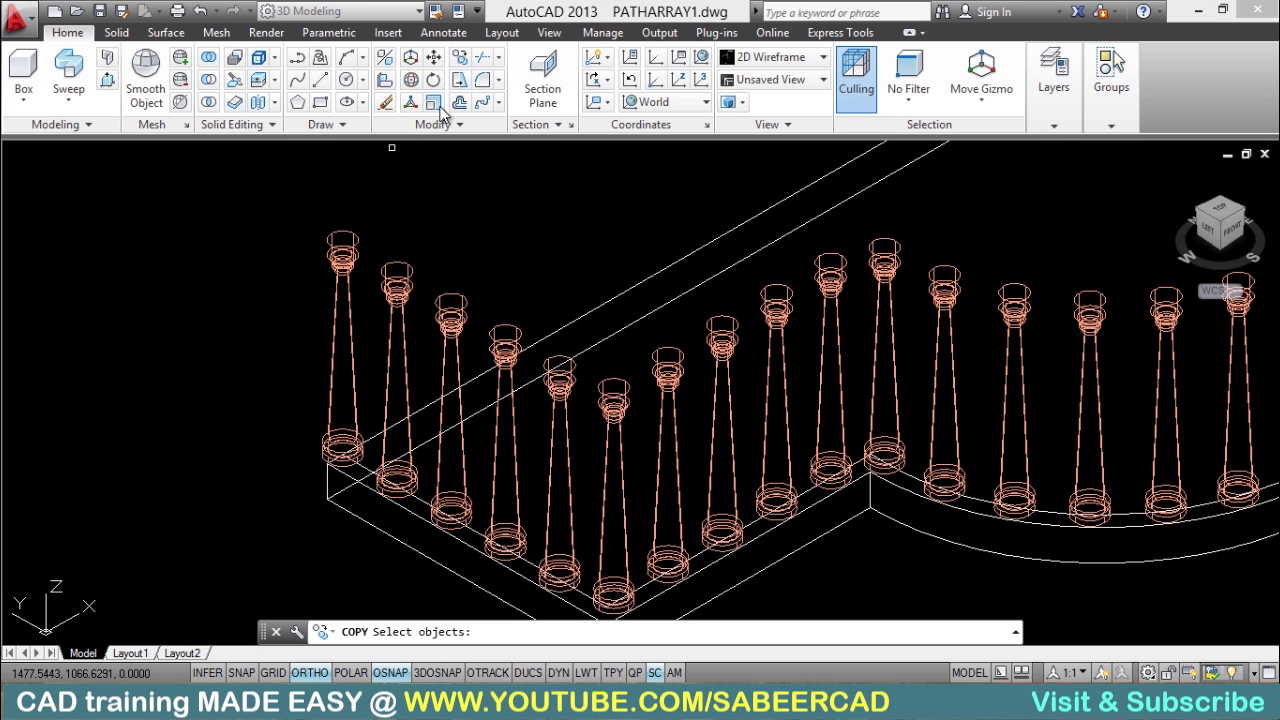
left_click(367, 481)
key("Return")
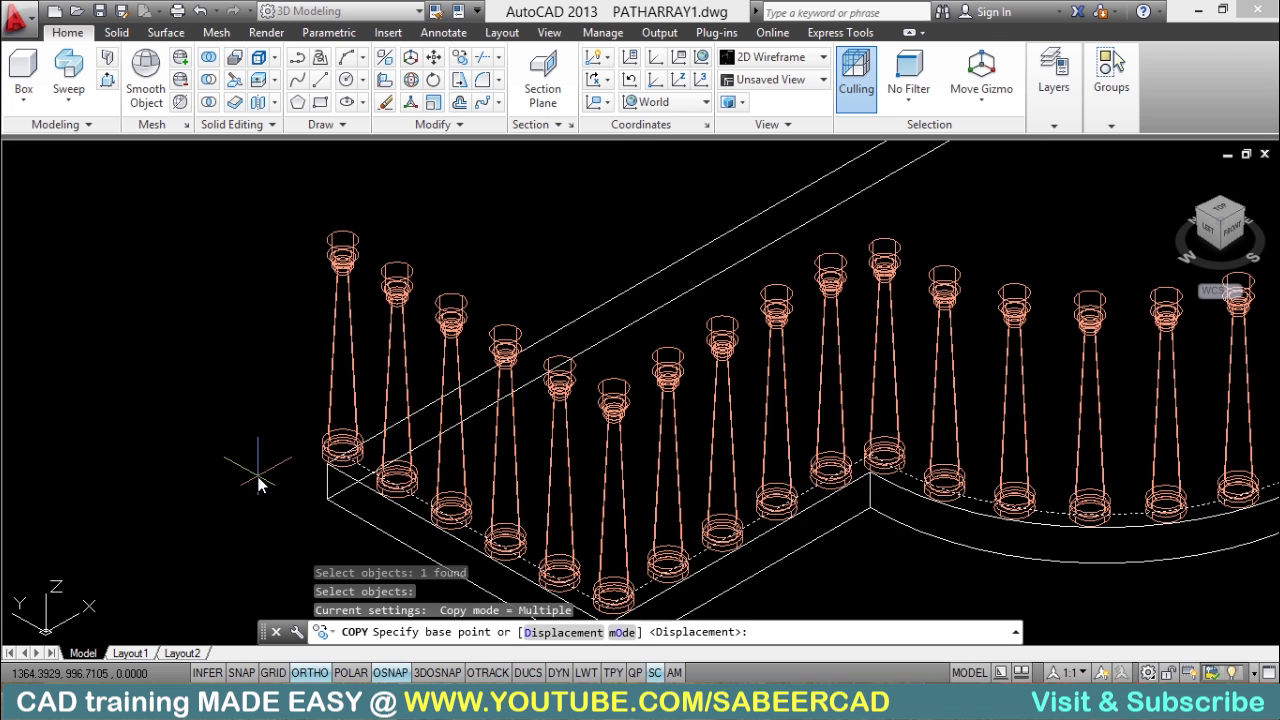
left_click(257, 468)
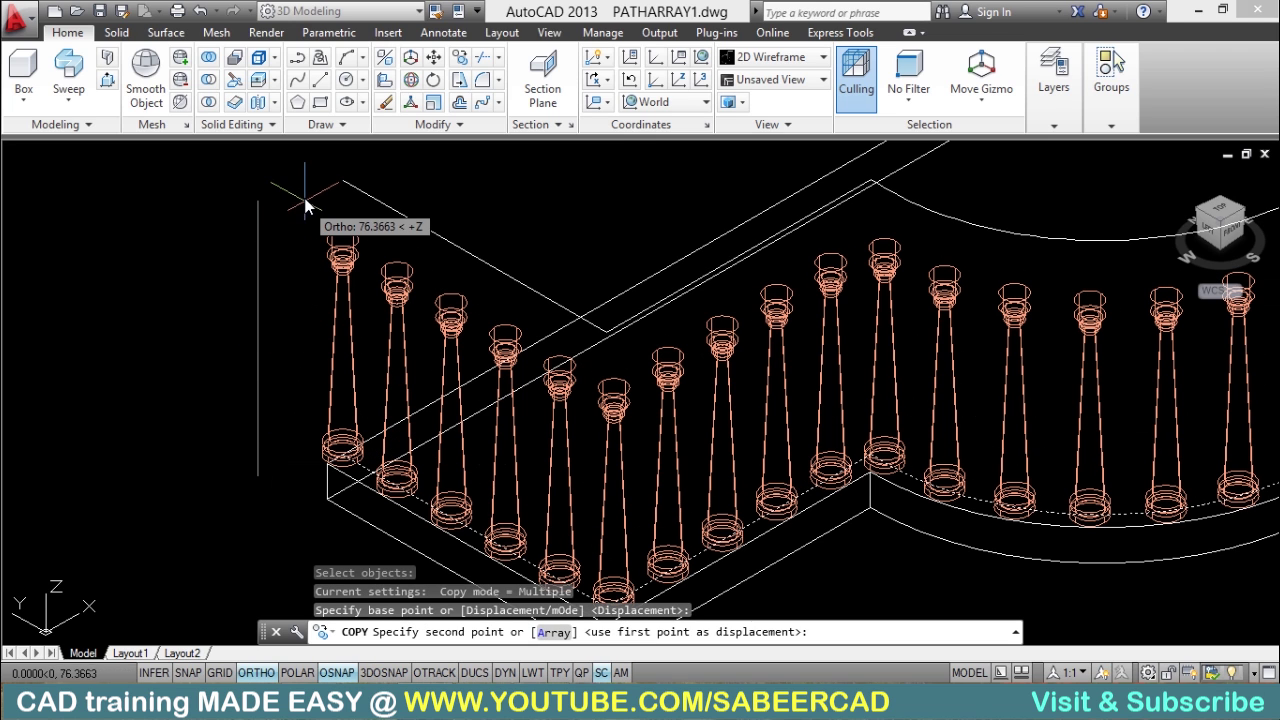
type("65")
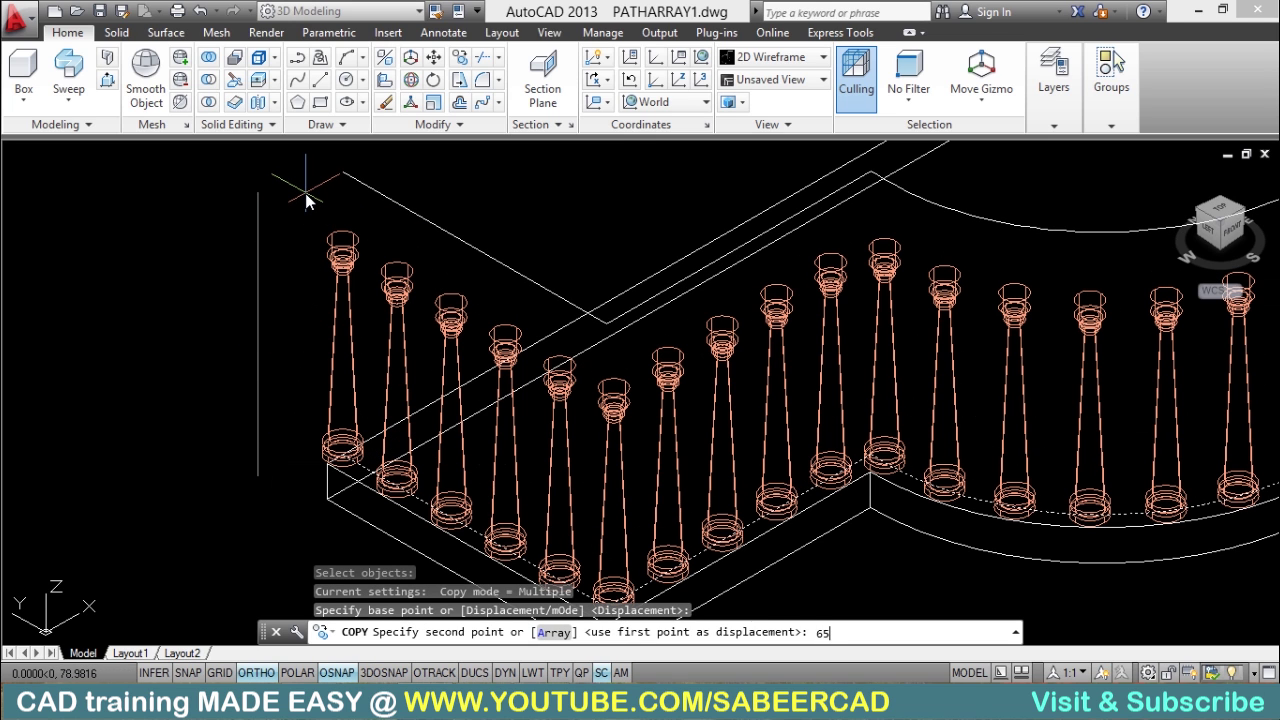
key("Return")
key("Escape")
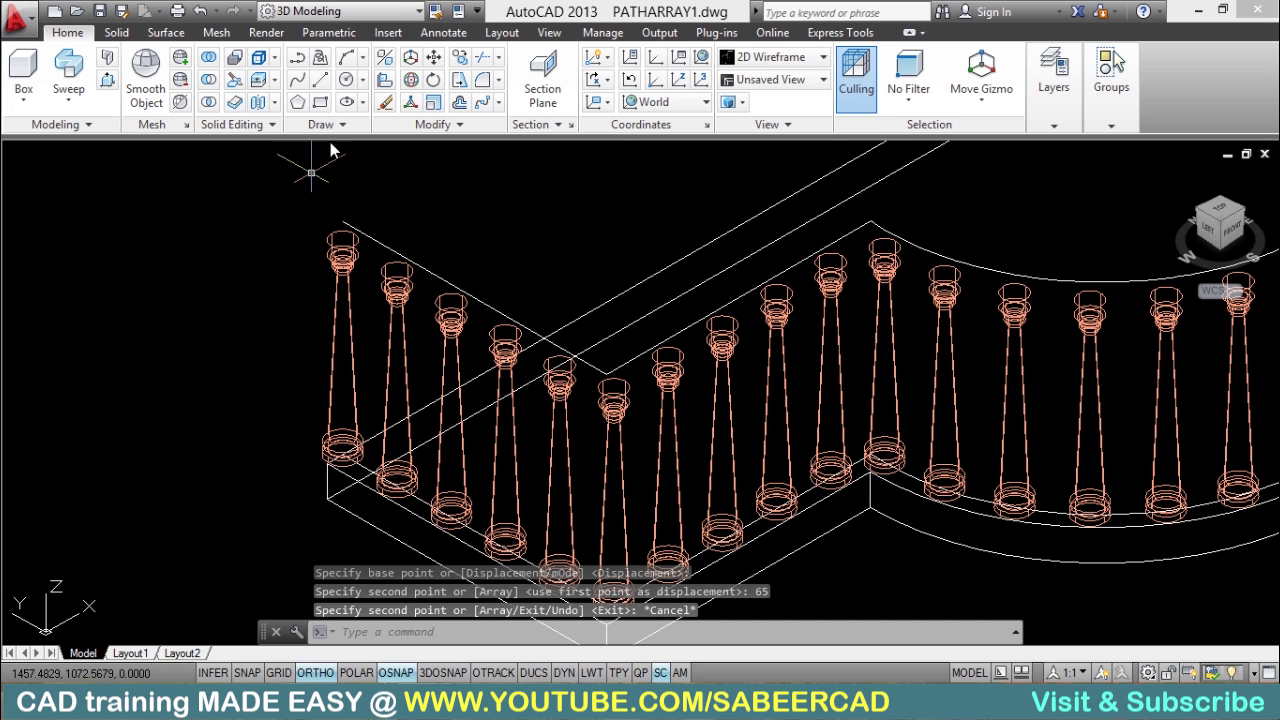
left_click(370, 80)
Step: Draw a radius-4 circle beside the railing and place an overlapping copy to its lower right
left_click(395, 109)
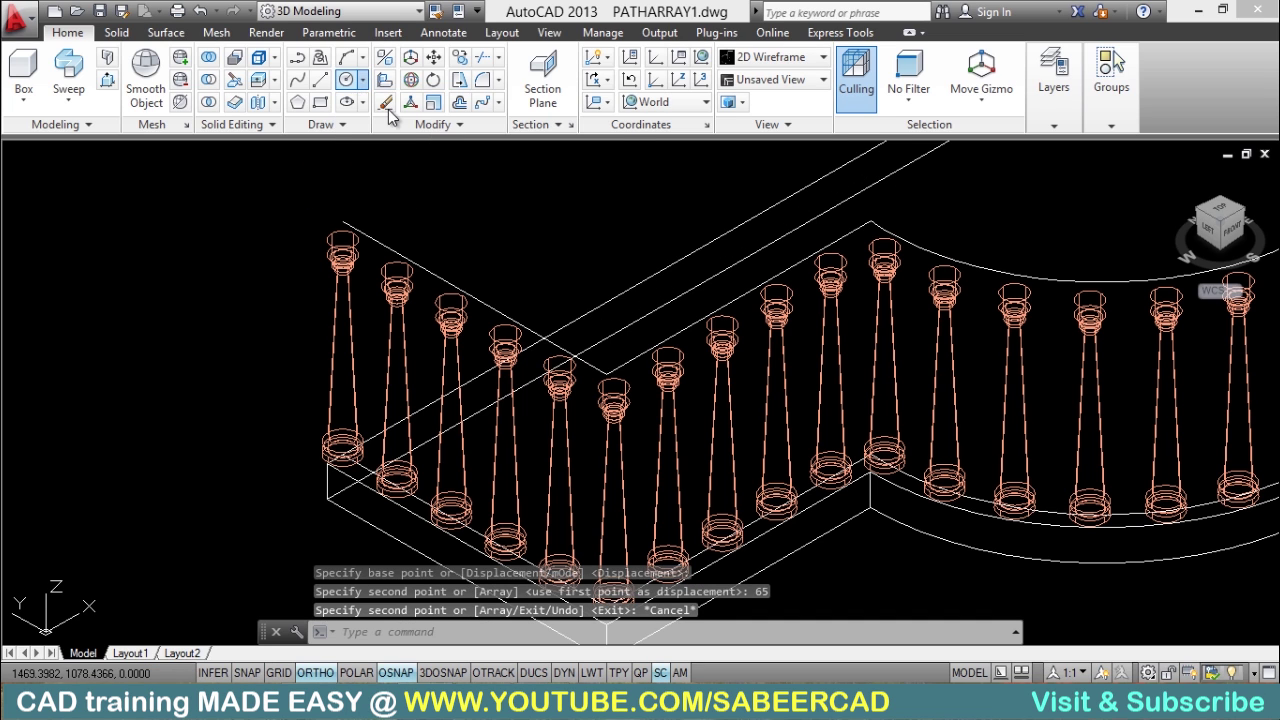
left_click(222, 303)
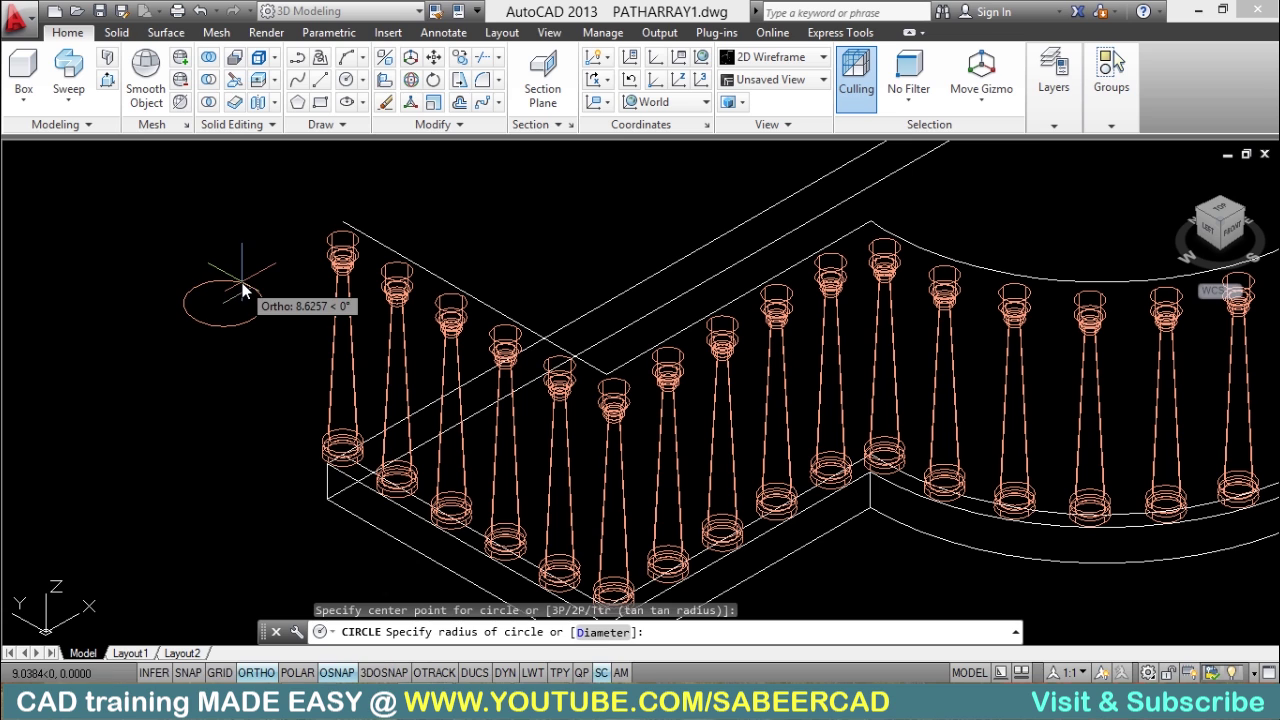
type("4")
key("Return")
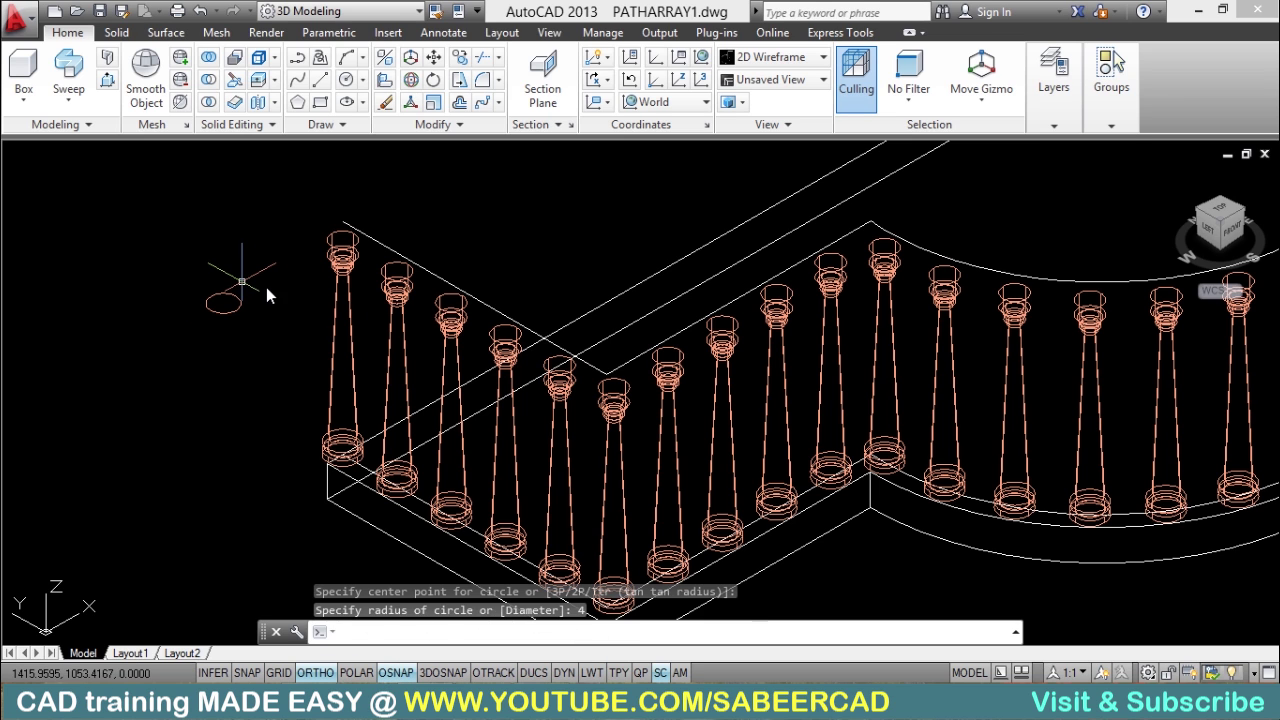
left_click(461, 58)
left_click(237, 304)
key("Return")
scroll(236, 302, "up", 3)
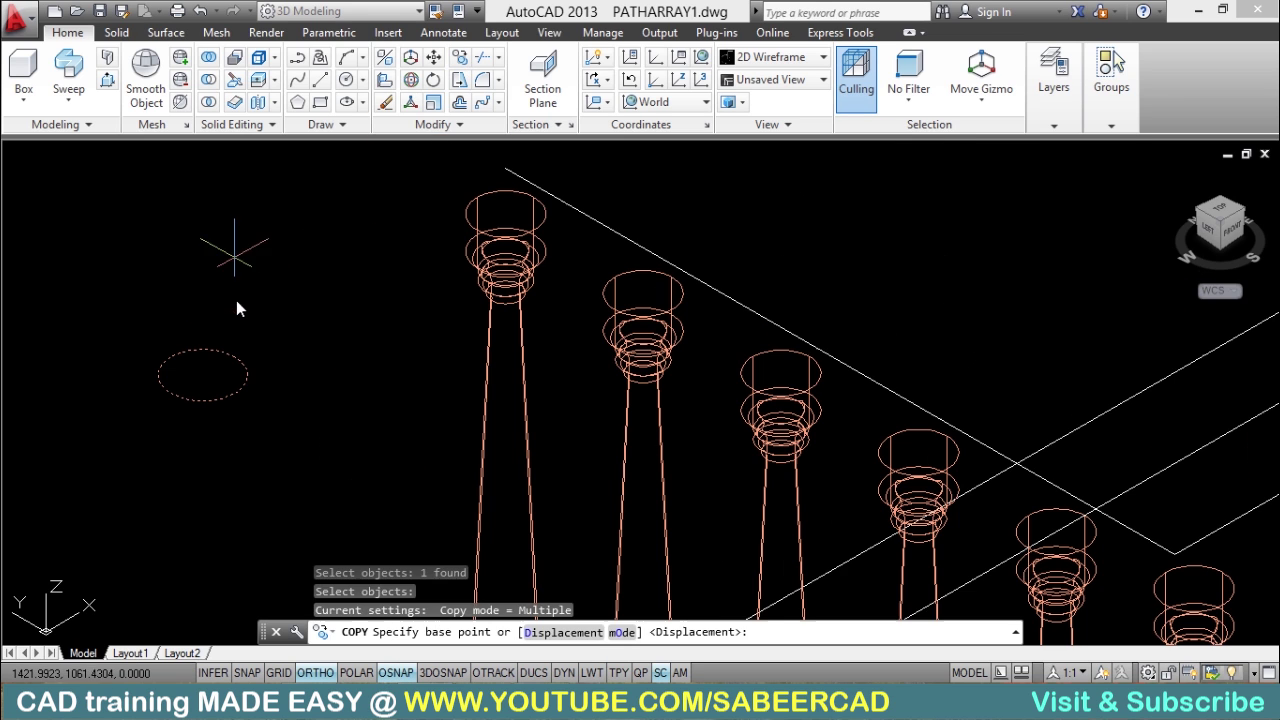
left_click(236, 301)
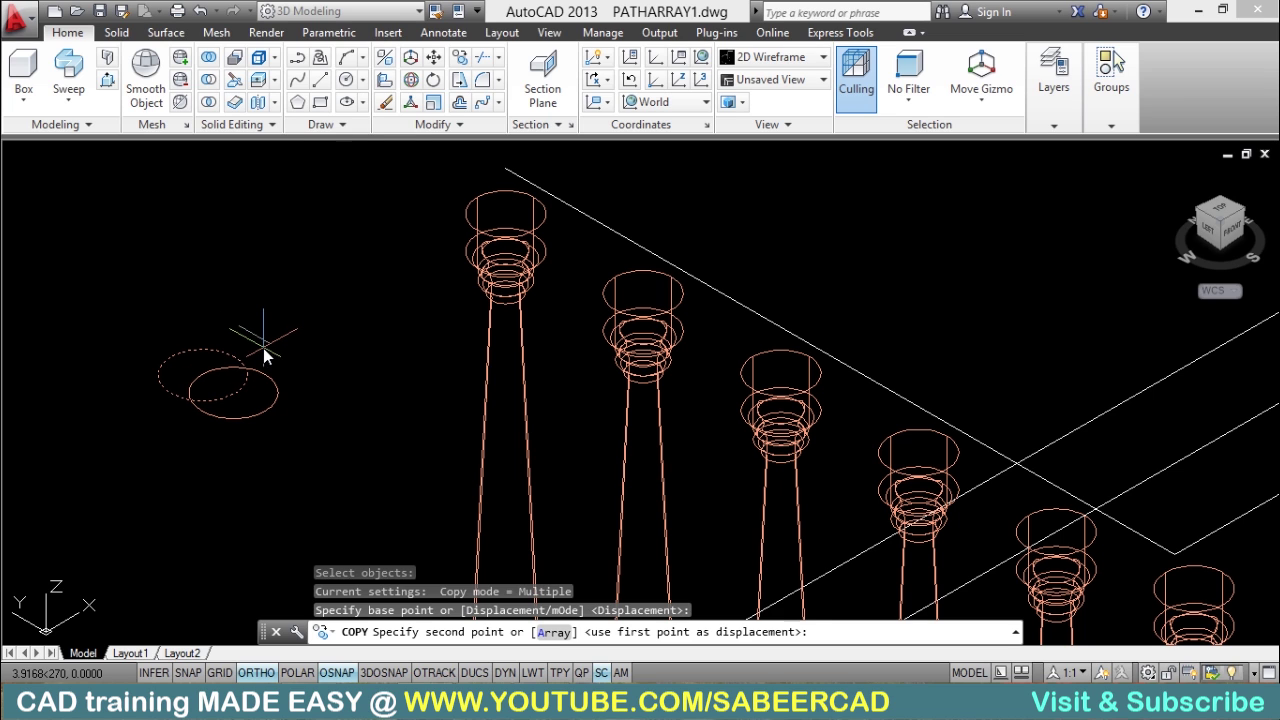
left_click(263, 348)
key("Escape")
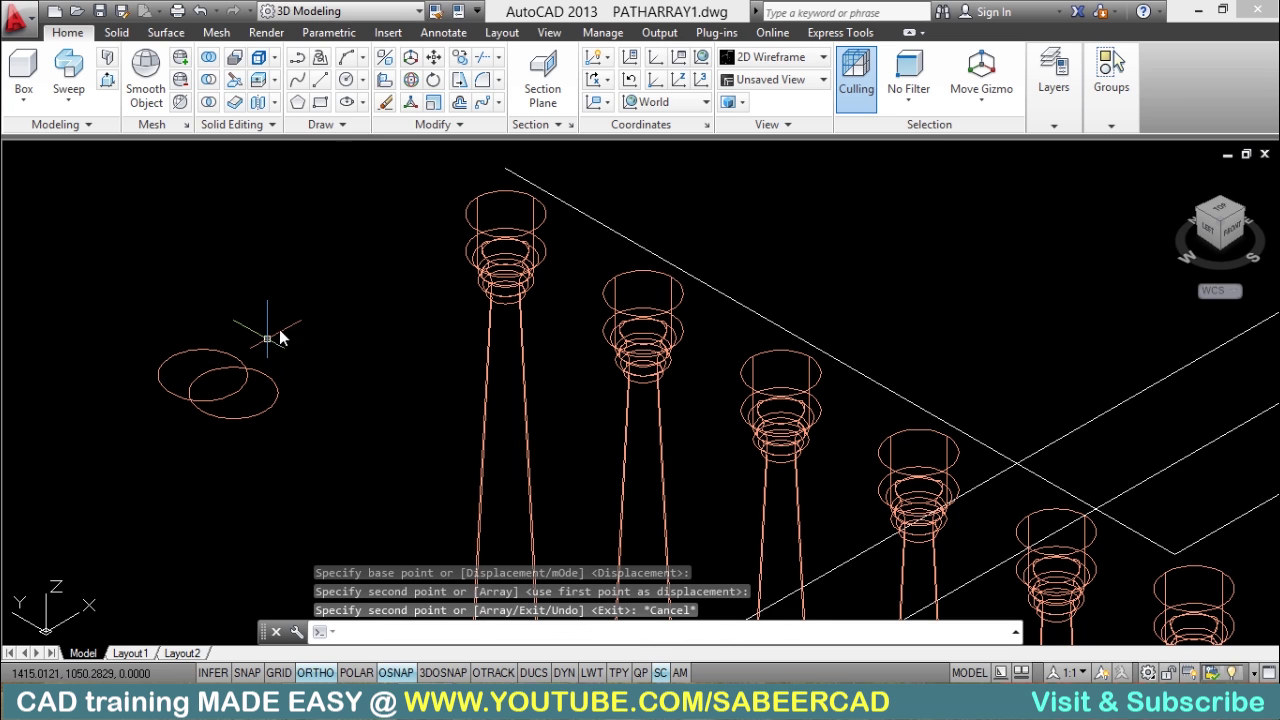
Step: Trim away the two overlapping inner arcs of the circles
left_click(503, 100)
left_click(257, 349)
left_click(197, 418)
left_click(233, 392)
left_click(206, 376)
right_click(227, 393)
left_click(243, 389)
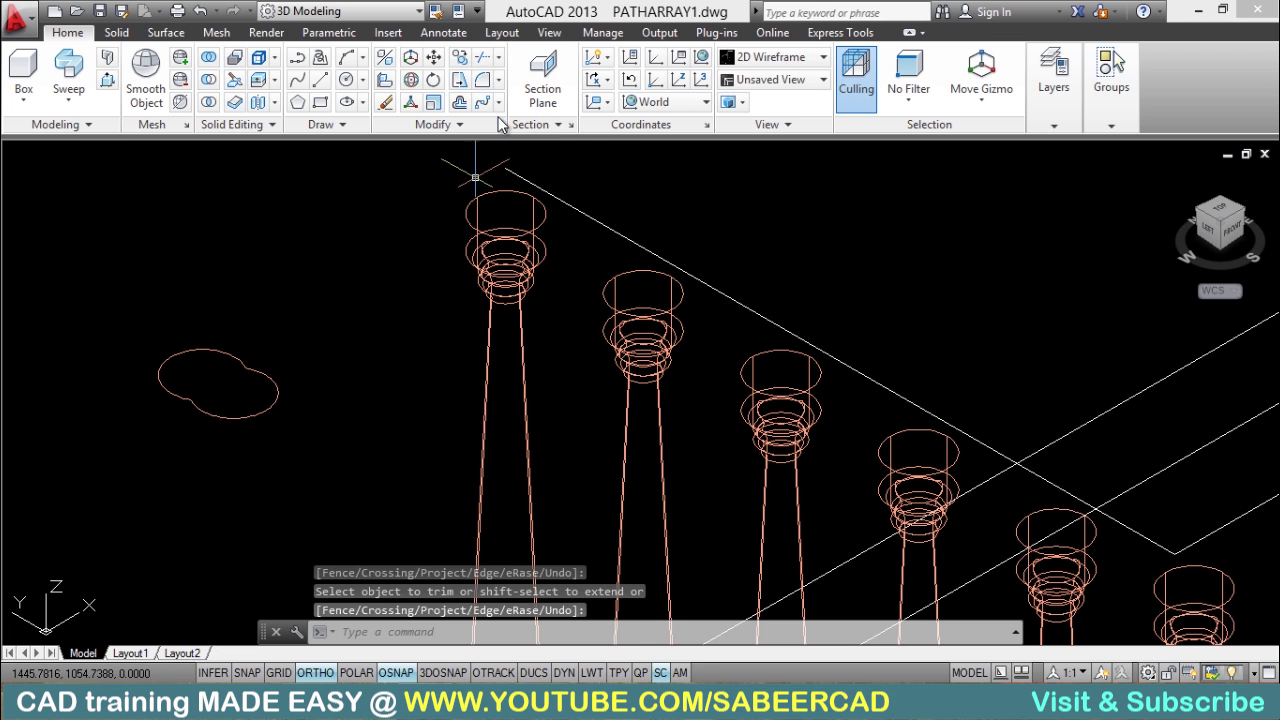
Step: Join the remaining arc pieces into a single closed polyline outline
left_click(460, 124)
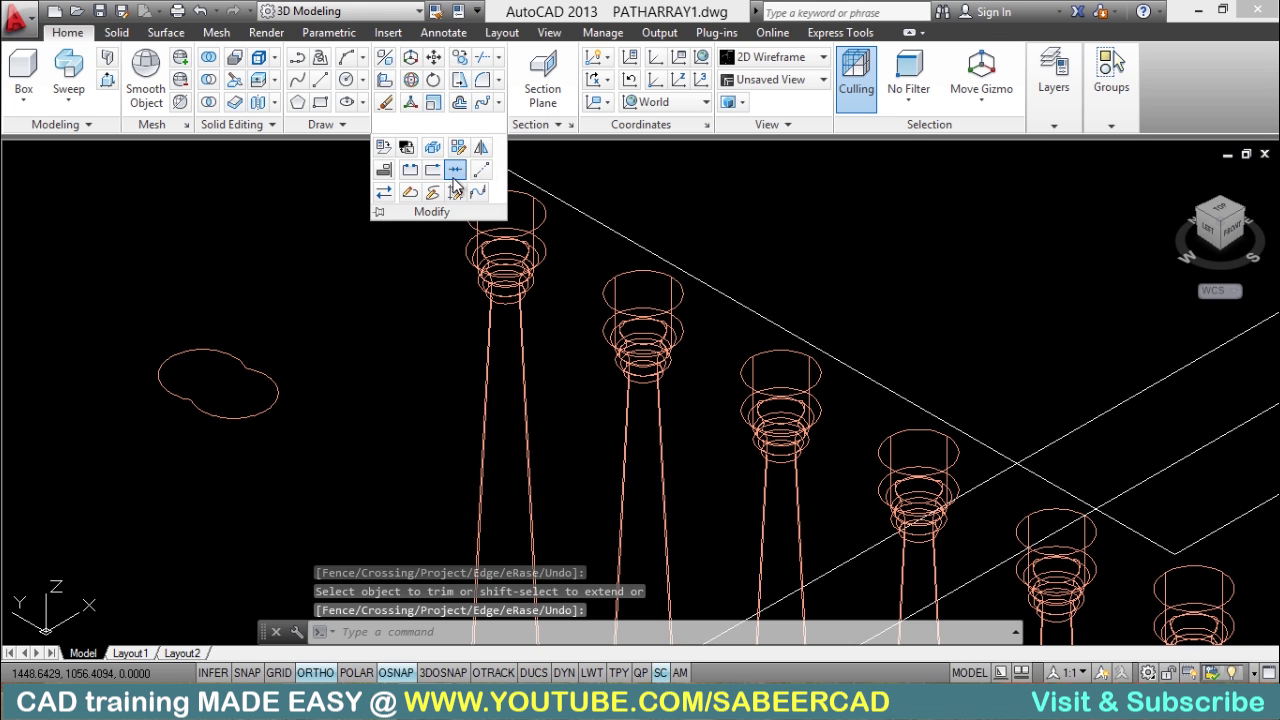
left_click(455, 170)
left_click(214, 324)
left_click(91, 514)
key("Return")
scroll(303, 403, "down", 3)
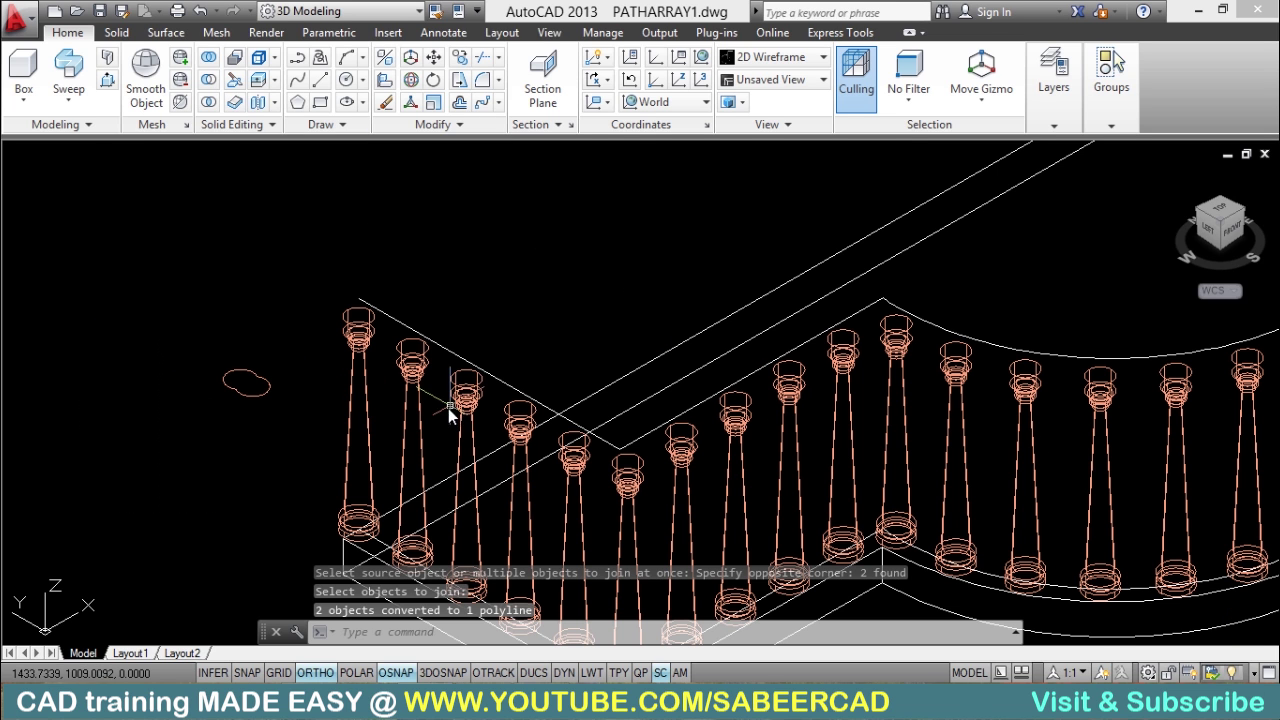
Step: Sweep the two-lobed profile along the raised edge line to form the handrail
left_click(262, 376)
key("Escape")
scroll(294, 318, "up", 2)
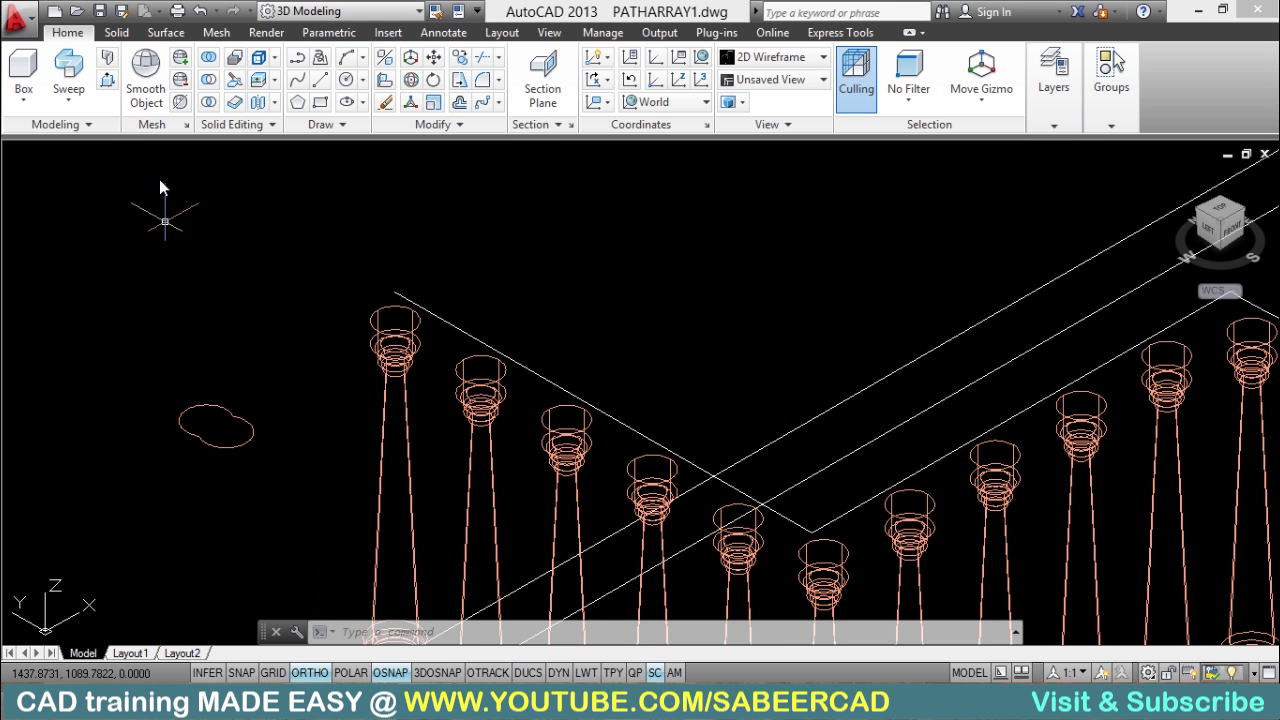
left_click(69, 100)
left_click(84, 250)
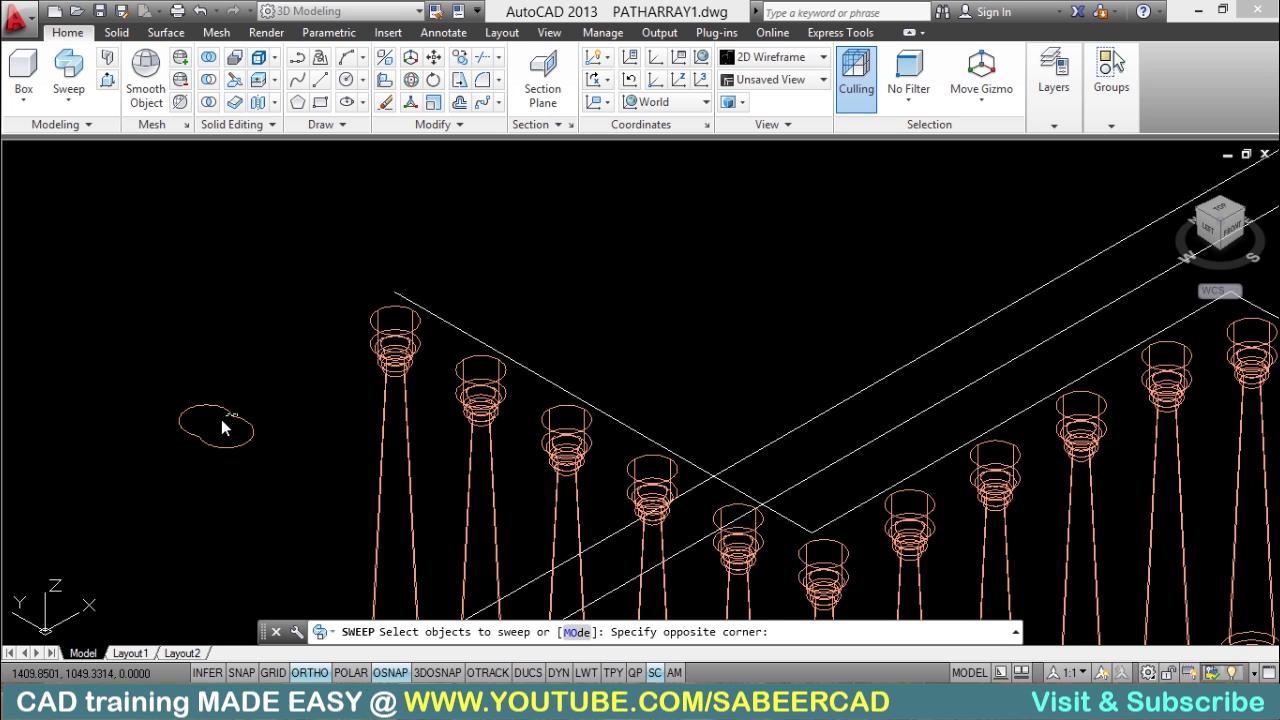
left_click(314, 362)
right_click(241, 357)
left_click(257, 368)
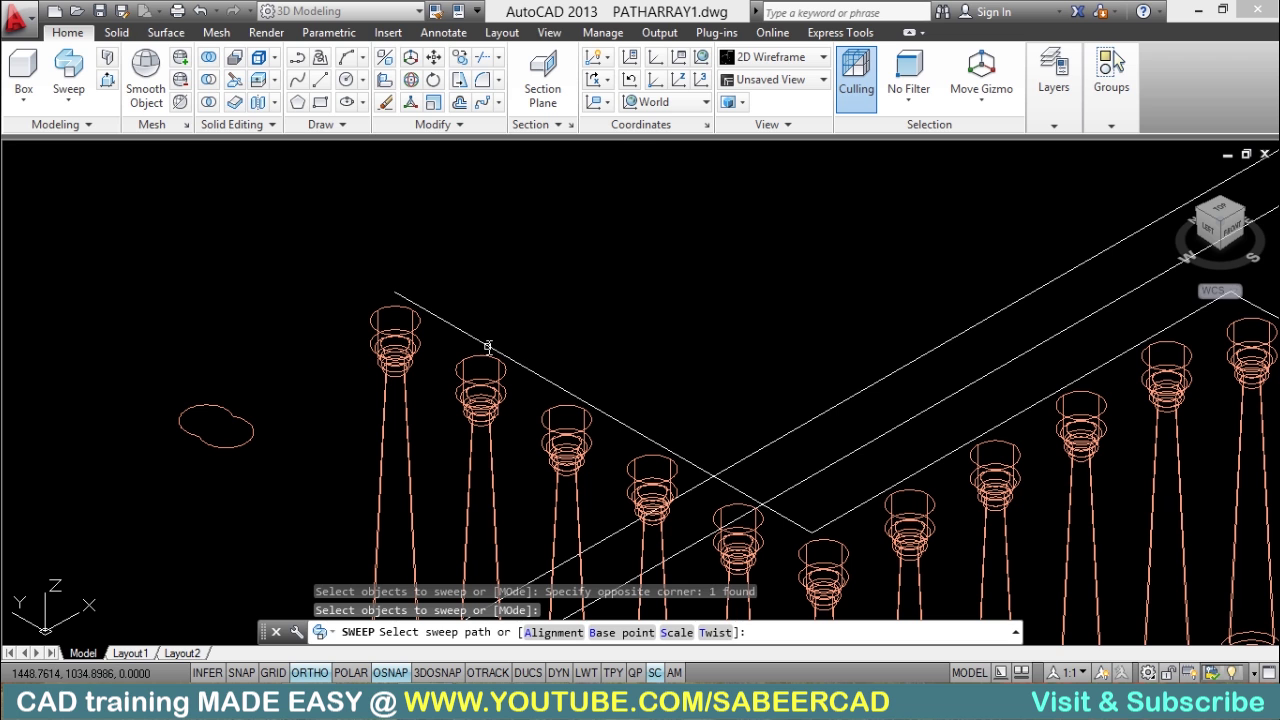
left_click(487, 346)
scroll(137, 297, "down", 5)
left_click(176, 322)
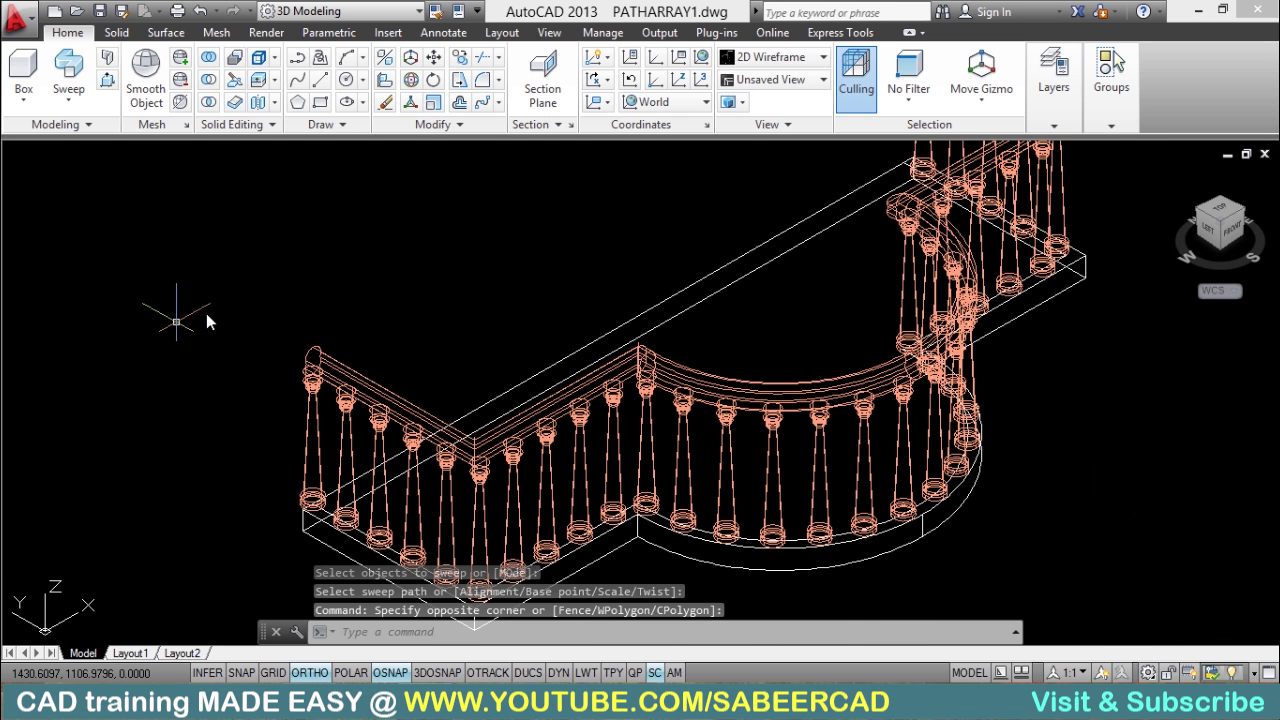
left_click(145, 149)
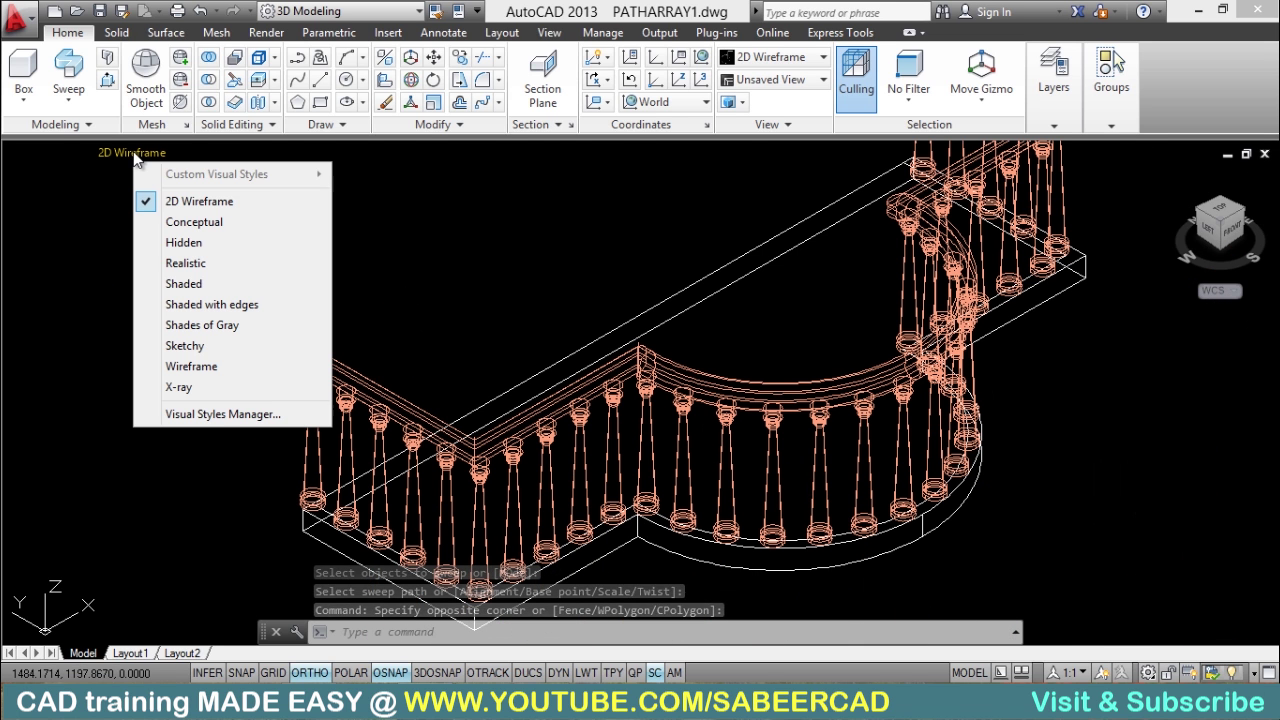
Step: Switch to Realistic shading, orbit the railing, then reset the view from the orbit menu
left_click(200, 261)
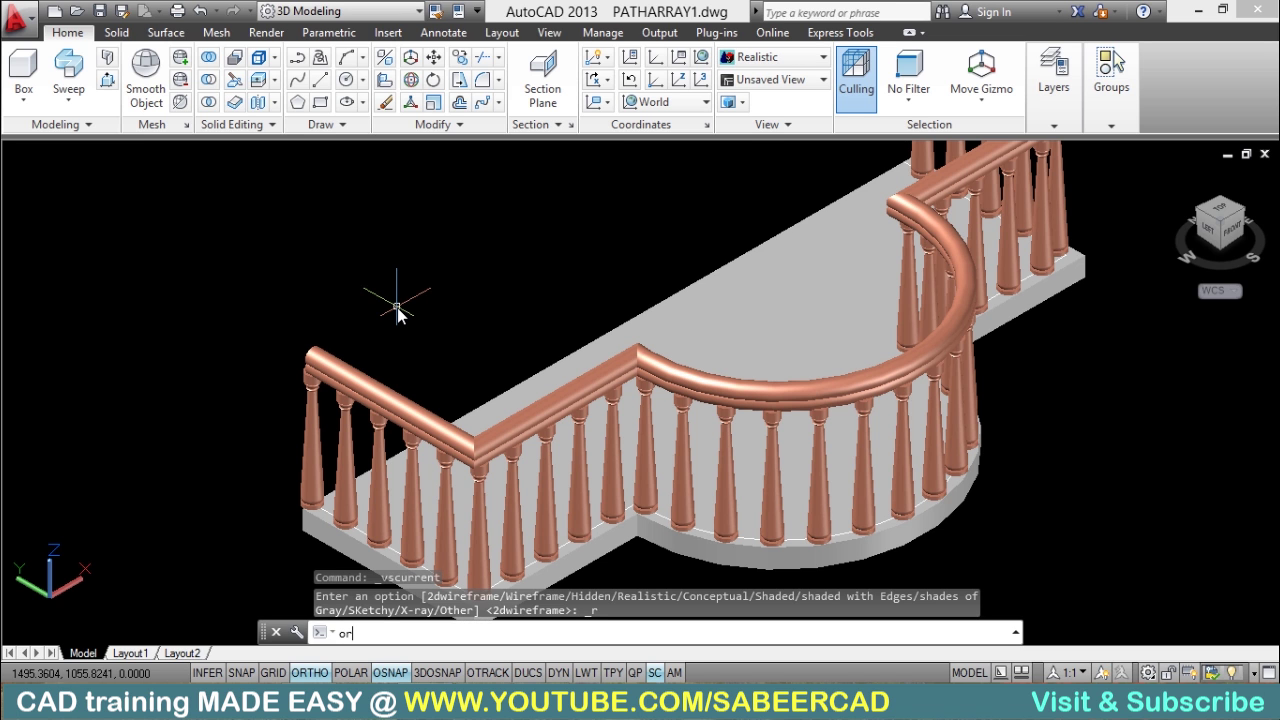
key("Return")
left_click_drag(620, 411, 688, 305)
right_click(688, 305)
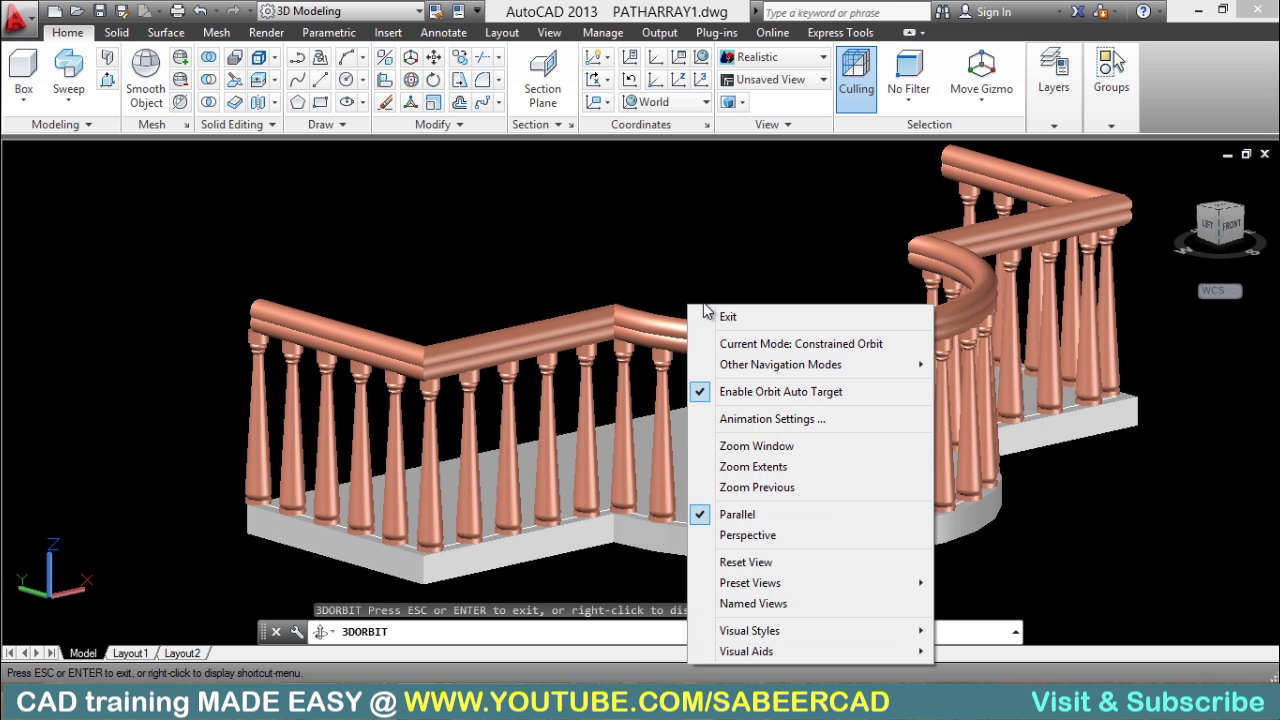
left_click(765, 562)
Step: Orbit, pan and tilt the curved railing to inspect it from other sides
left_click_drag(671, 463, 697, 517)
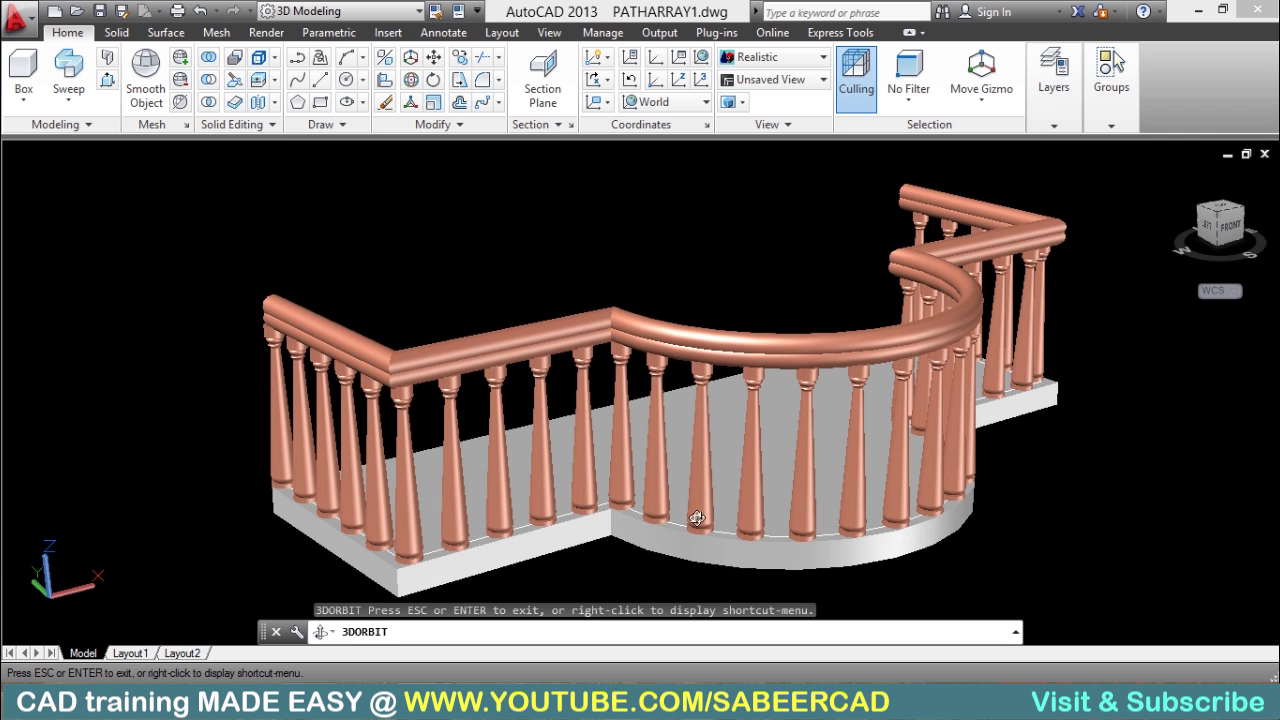
middle_click_drag(724, 456, 662, 451)
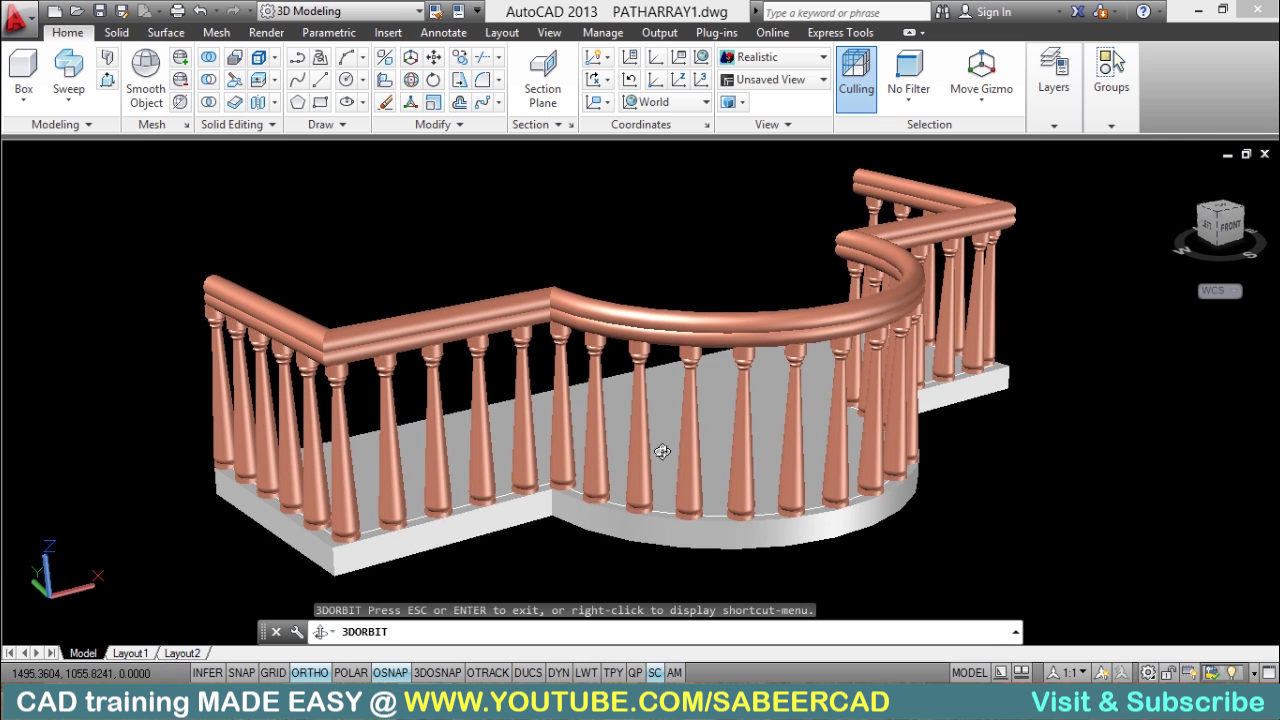
left_click_drag(721, 429, 719, 429)
right_click(708, 421)
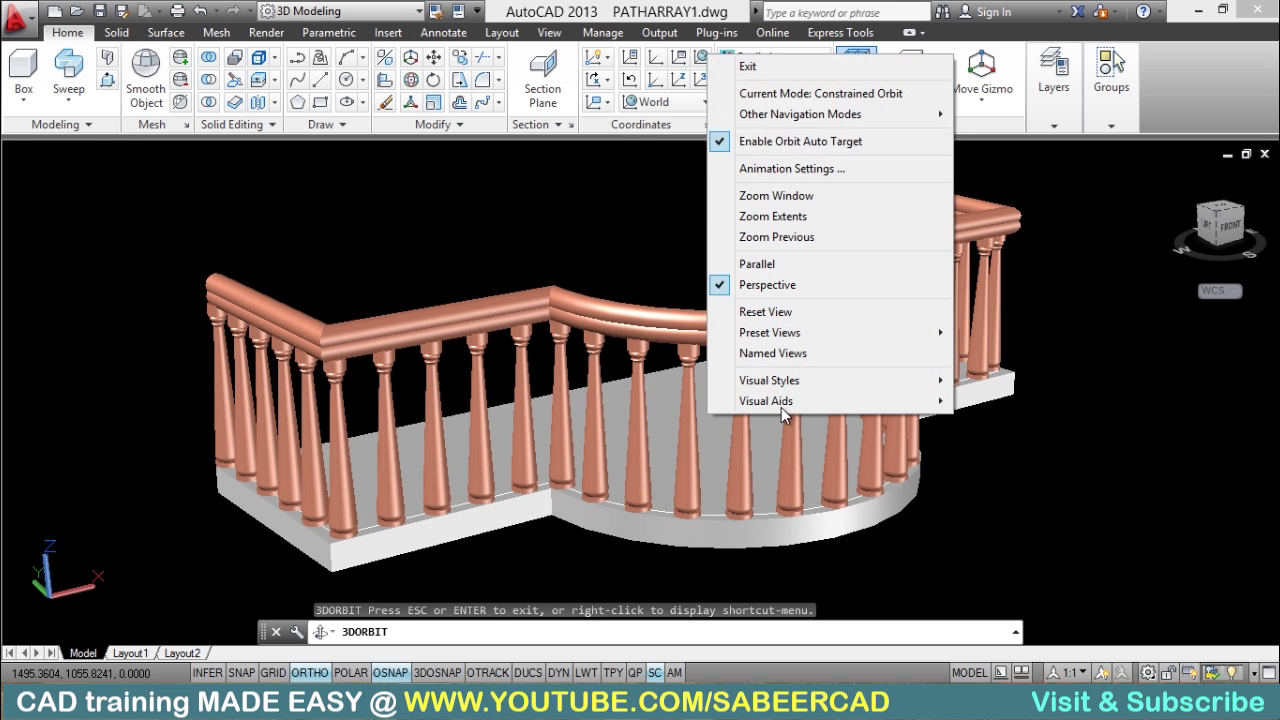
left_click_drag(1192, 456, 1150, 470)
mouse_move(922, 503)
left_mouse_down()
mouse_move(677, 471)
mouse_move(808, 466)
mouse_move(851, 498)
mouse_move(870, 480)
left_mouse_up()
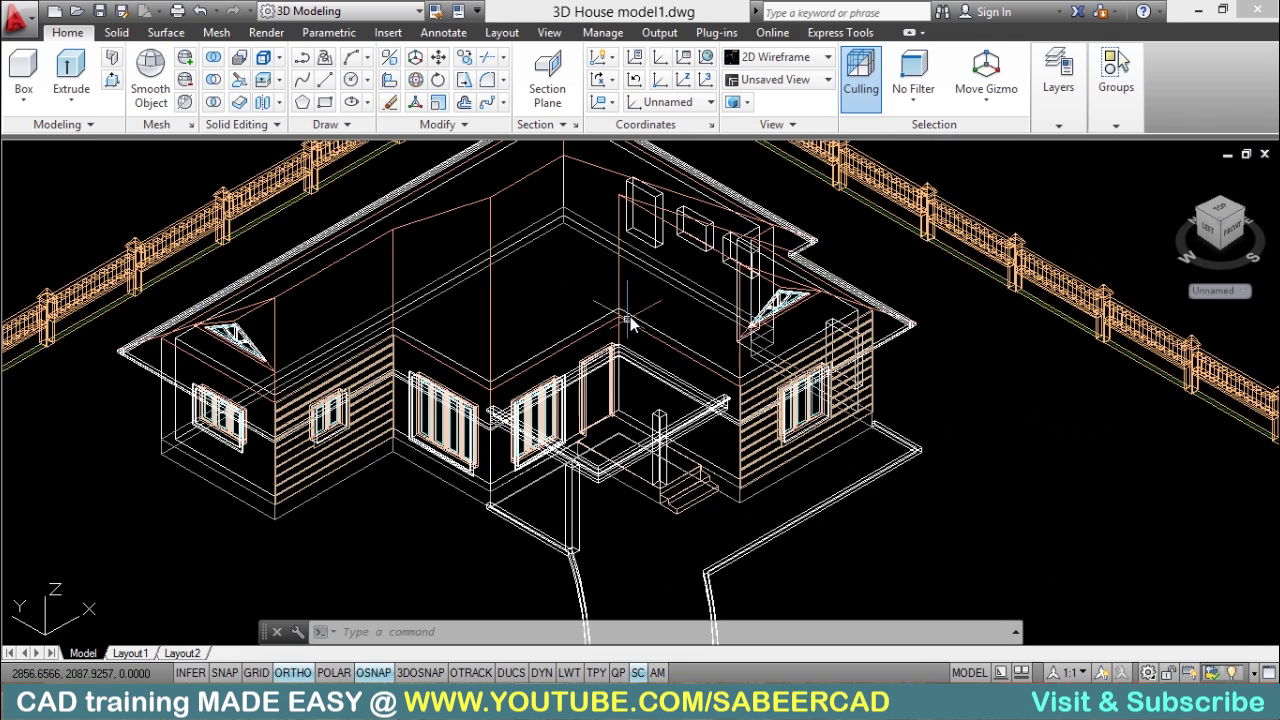
scroll(680, 297, "down", 3)
scroll(643, 300, "up", 2)
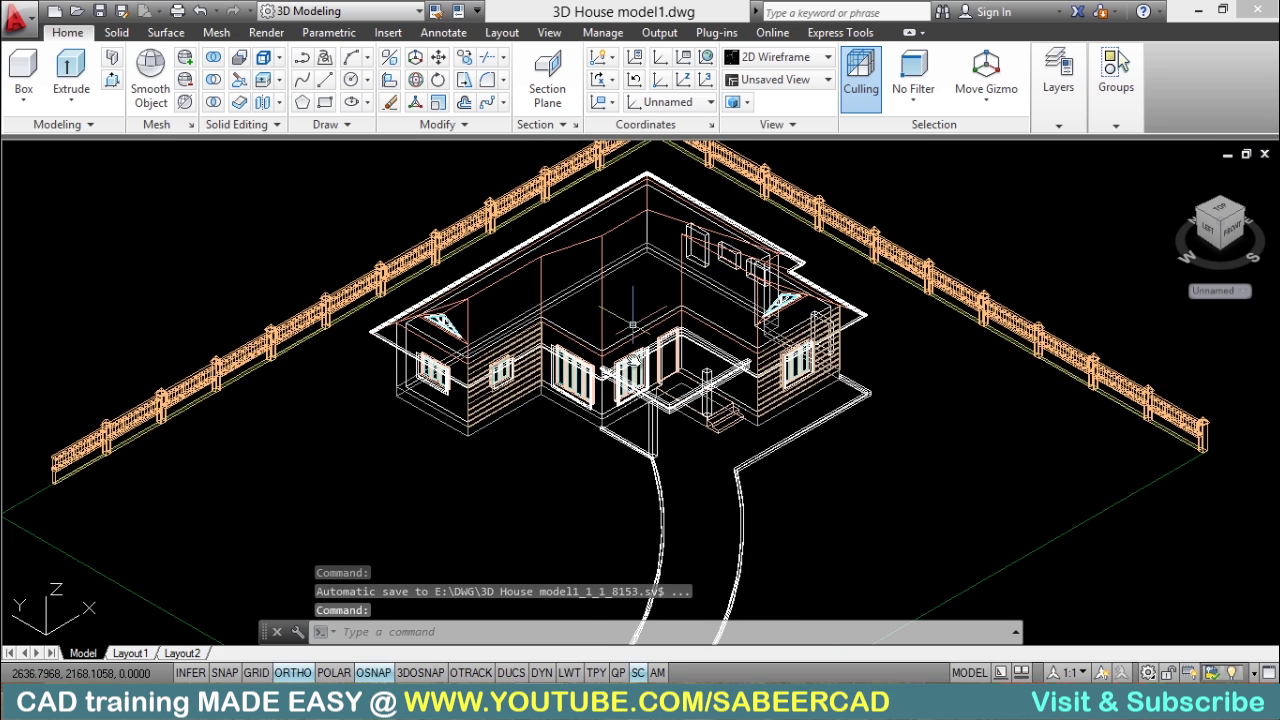
scroll(633, 347, "up", 6)
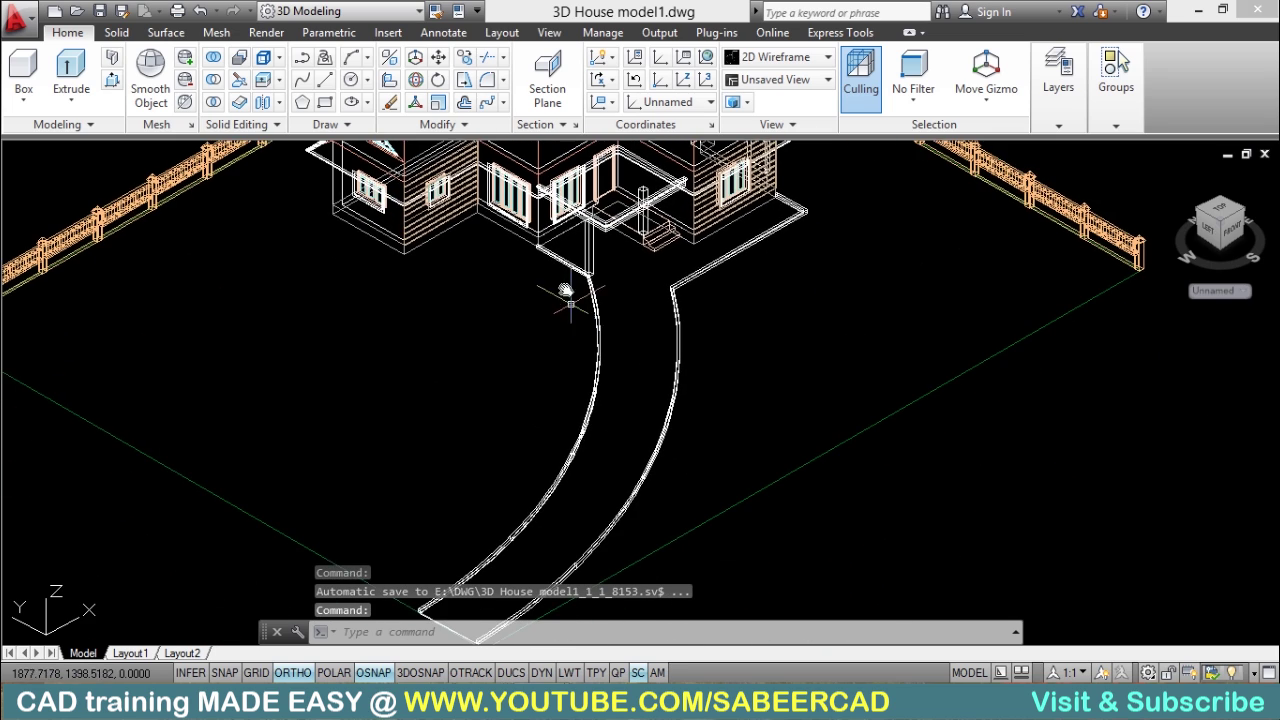
scroll(553, 258, "down", 2)
scroll(545, 250, "down", 2)
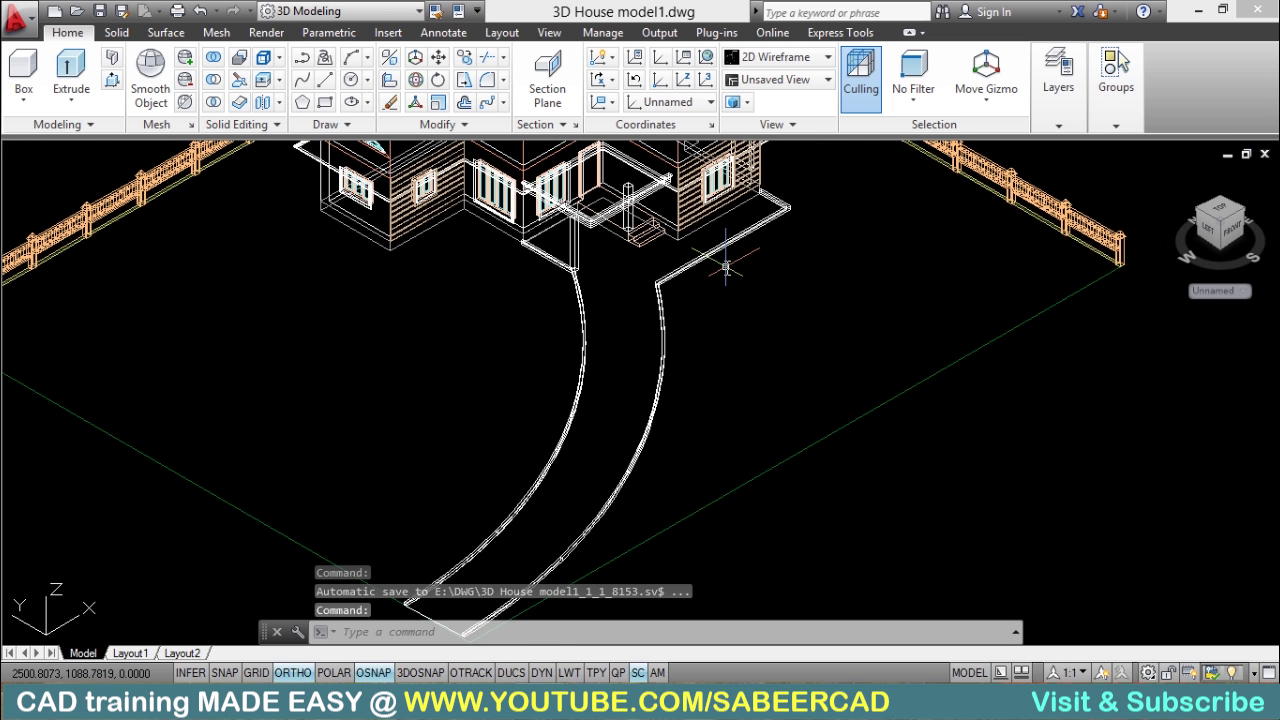
key("ctrl+Tab")
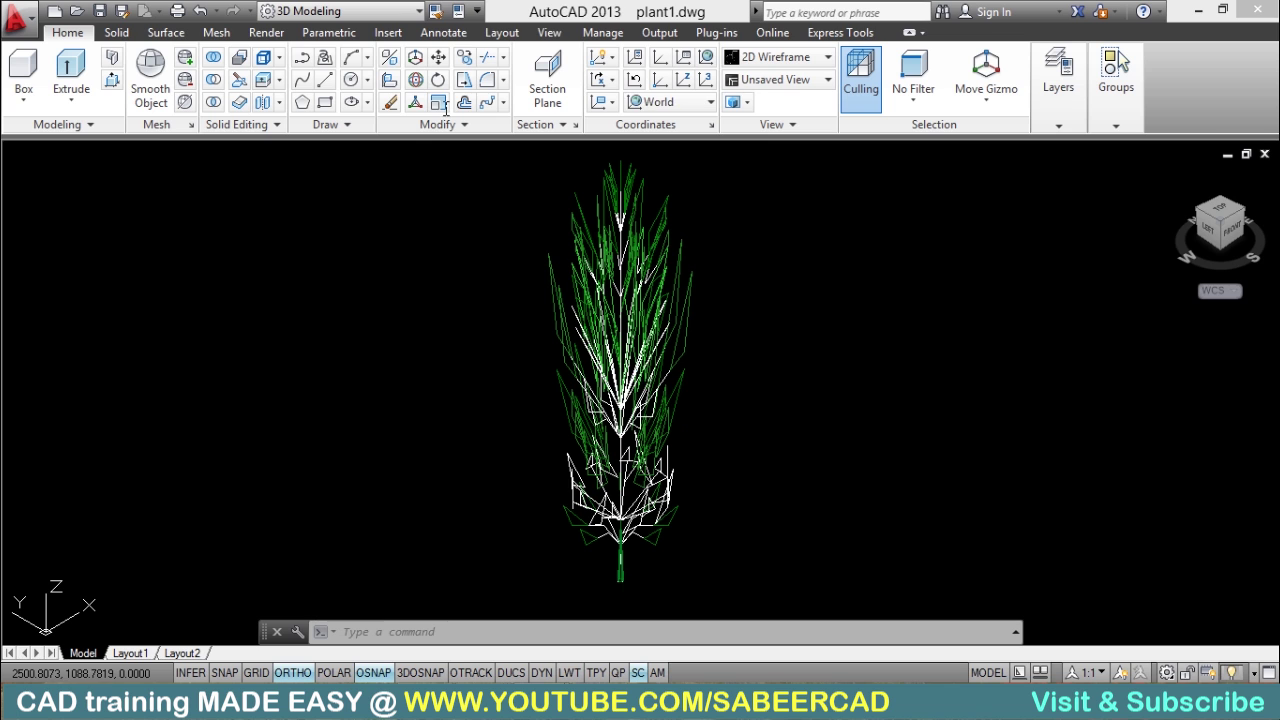
key("ctrl+Tab")
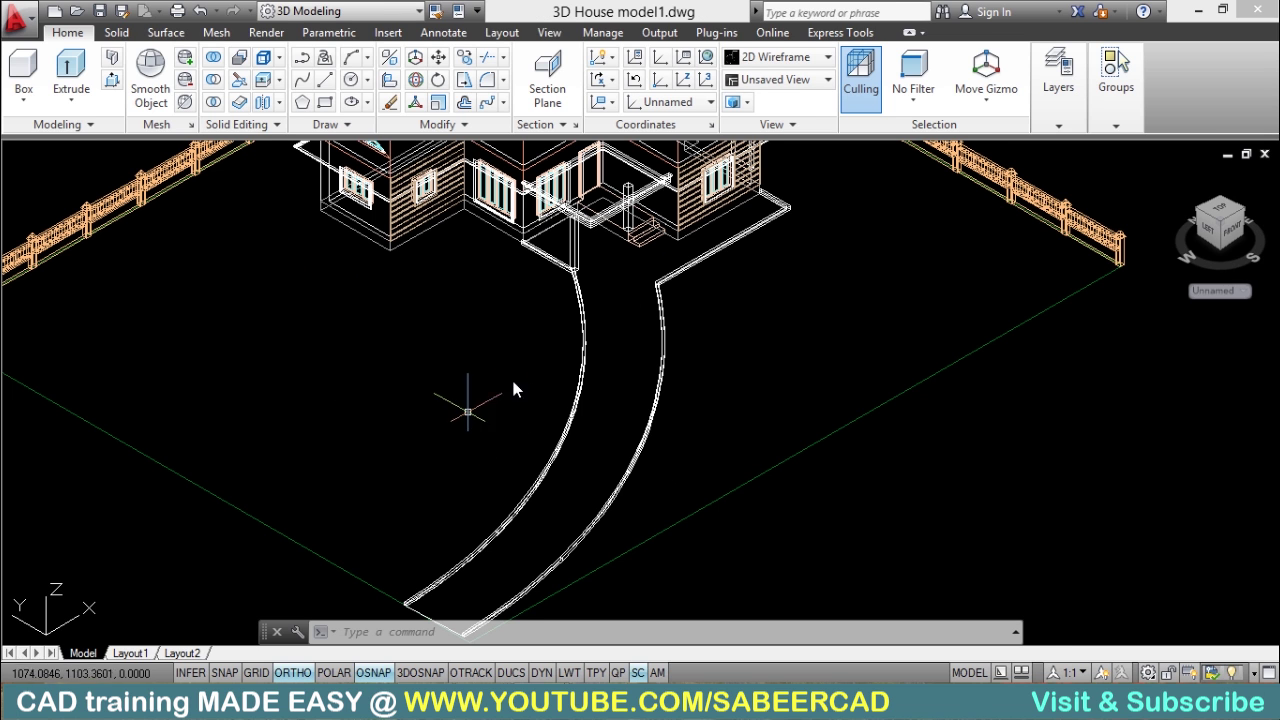
Step: Insert plant1.dwg as a block at scale 1 at the walkway's end corner
left_click(388, 33)
left_click(22, 75)
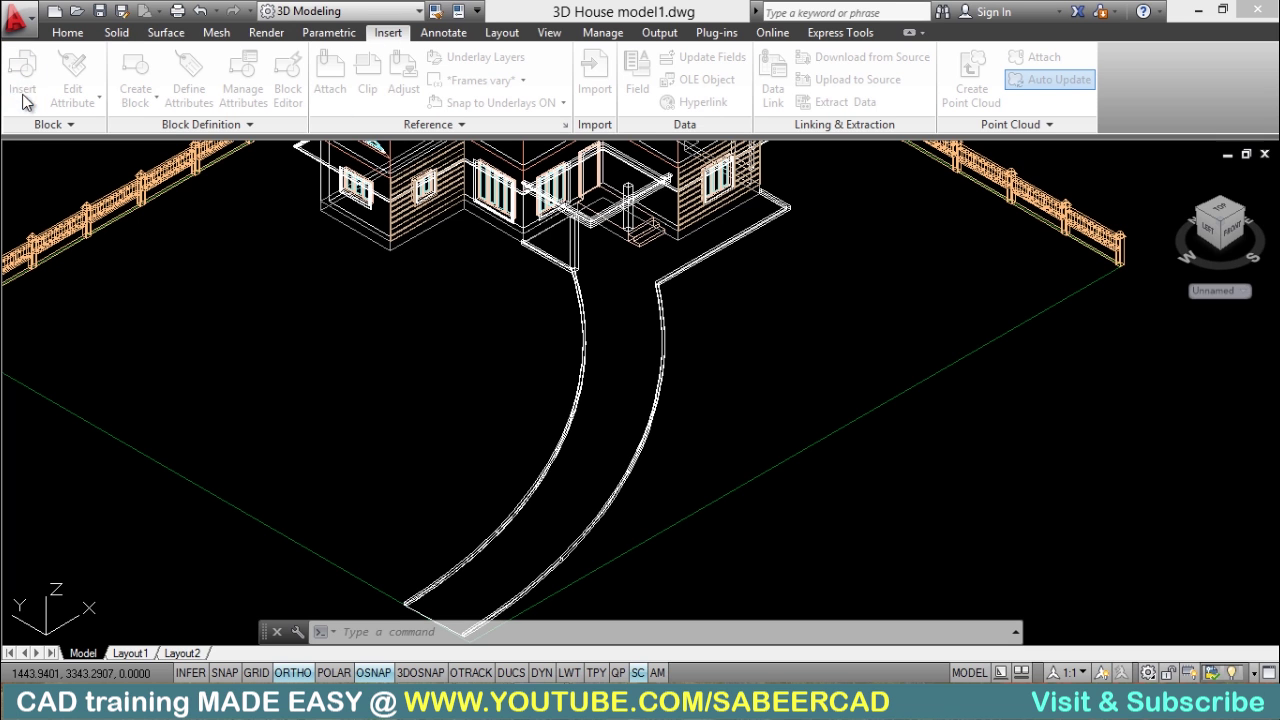
left_click(870, 225)
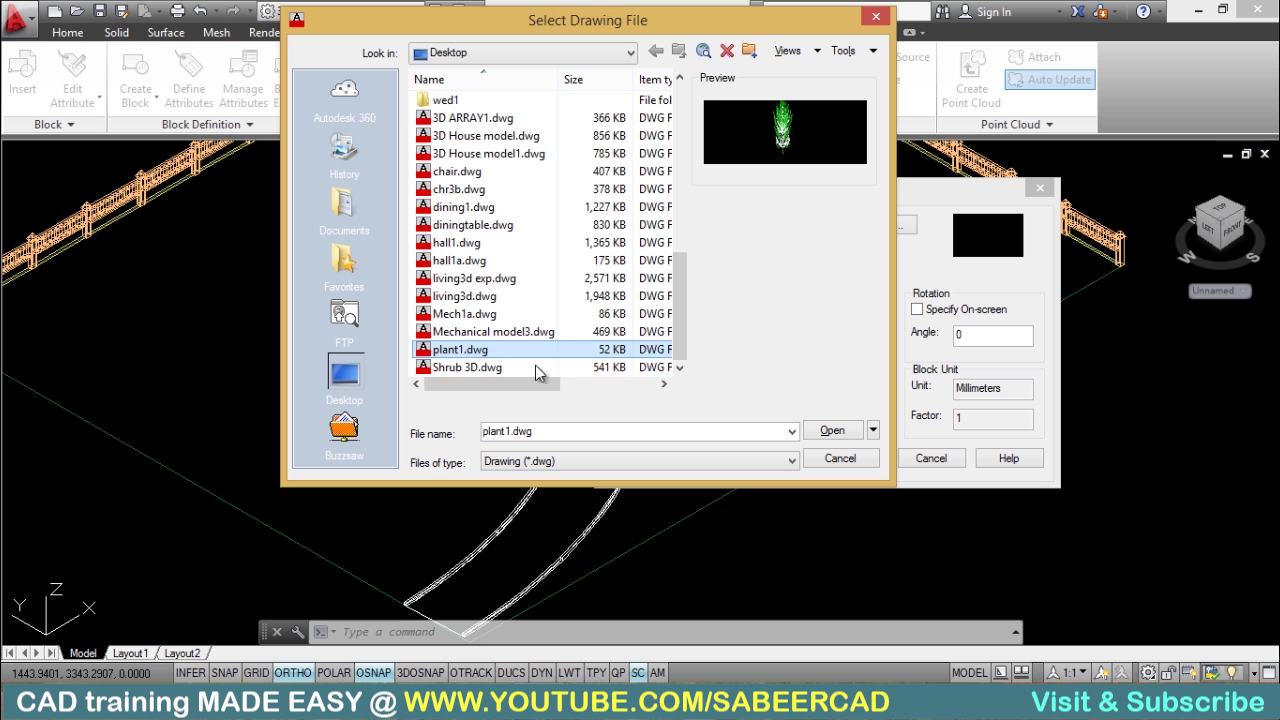
left_click(838, 436)
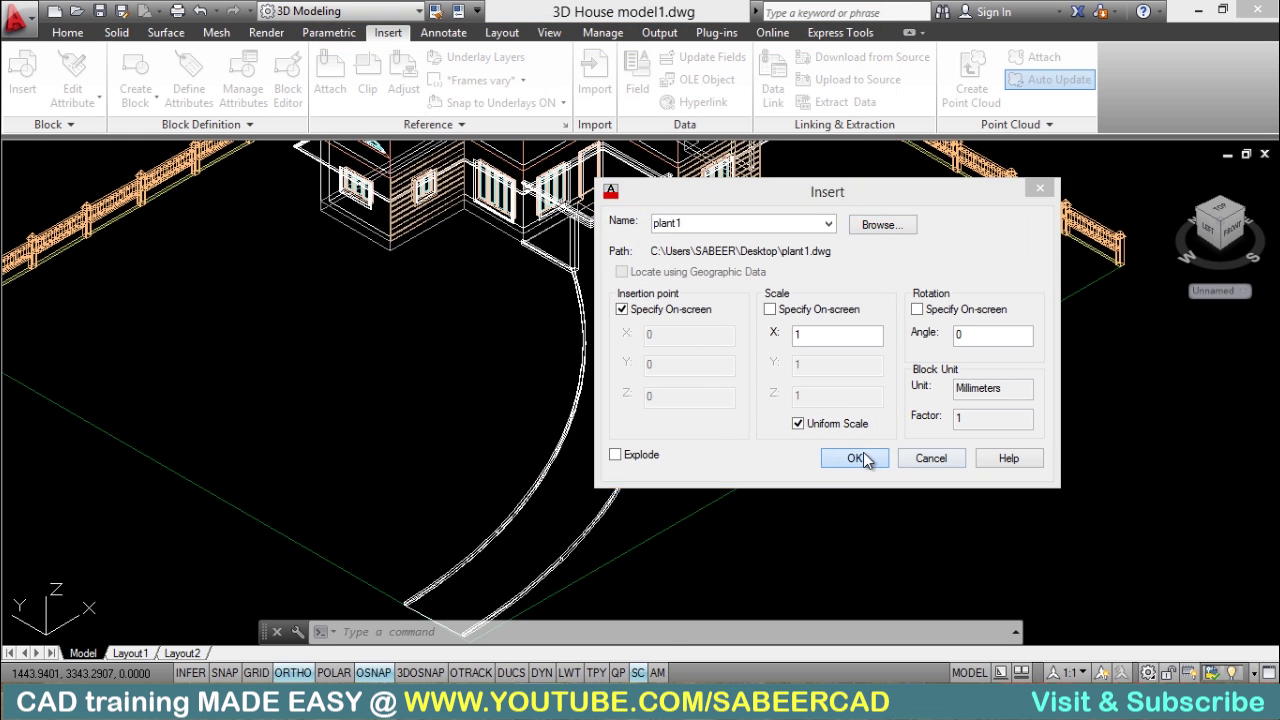
left_click(863, 452)
scroll(390, 606, "up", 6)
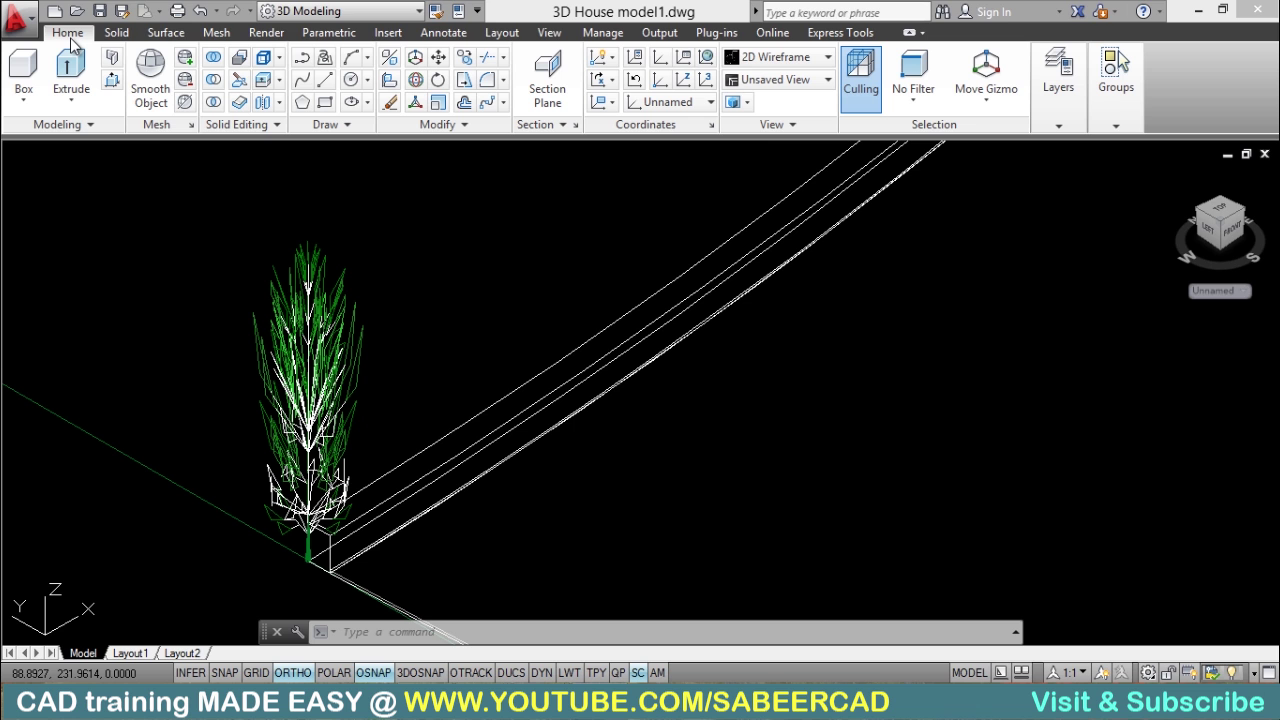
Step: Start a polyline at the walkway corner and arc it through the curved edge to the plant's base
left_click(301, 57)
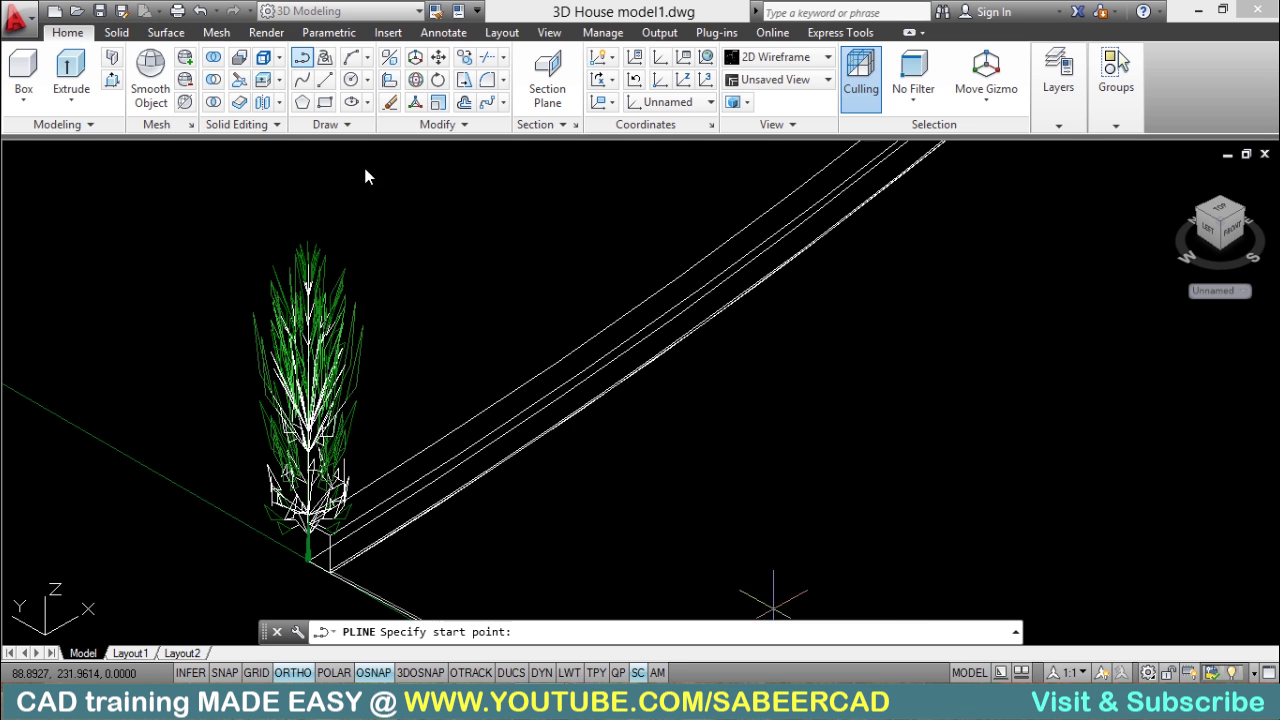
scroll(416, 427, "down", 10)
scroll(506, 288, "up", 4)
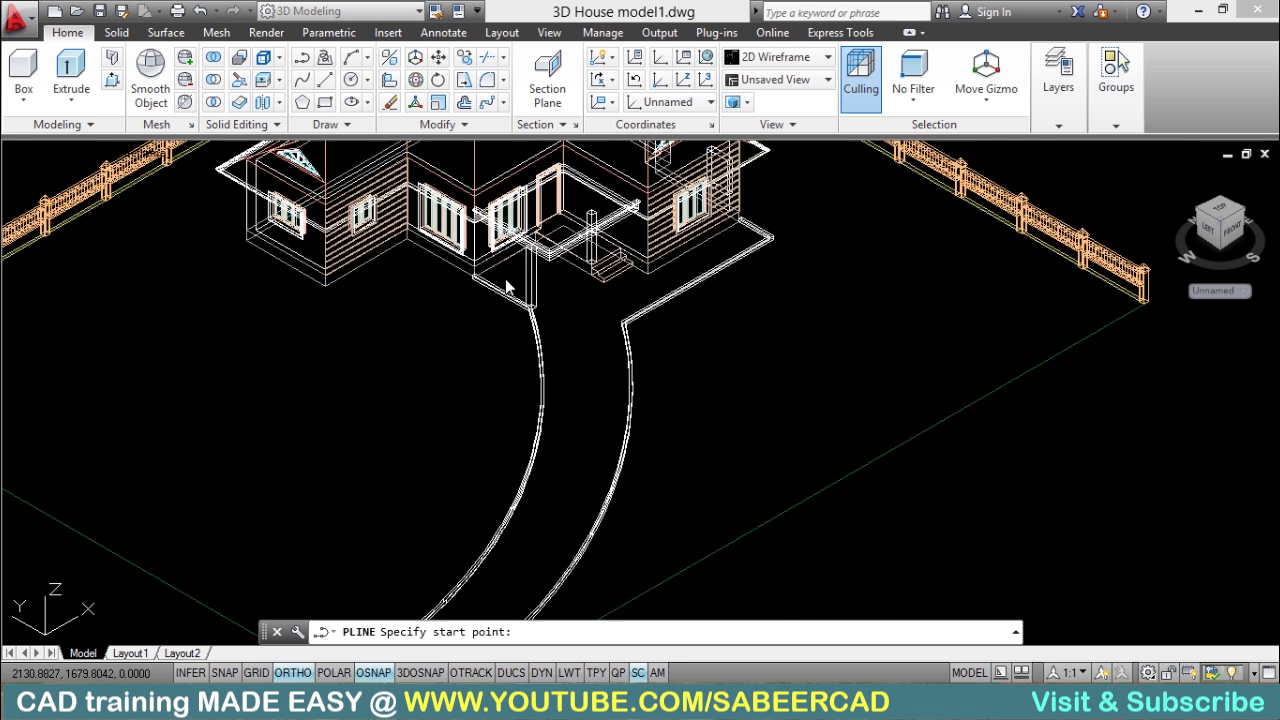
scroll(420, 330, "up", 5)
left_click(353, 327)
scroll(493, 372, "down", 3)
scroll(578, 424, "up", 4)
left_click(607, 402)
right_click(615, 304)
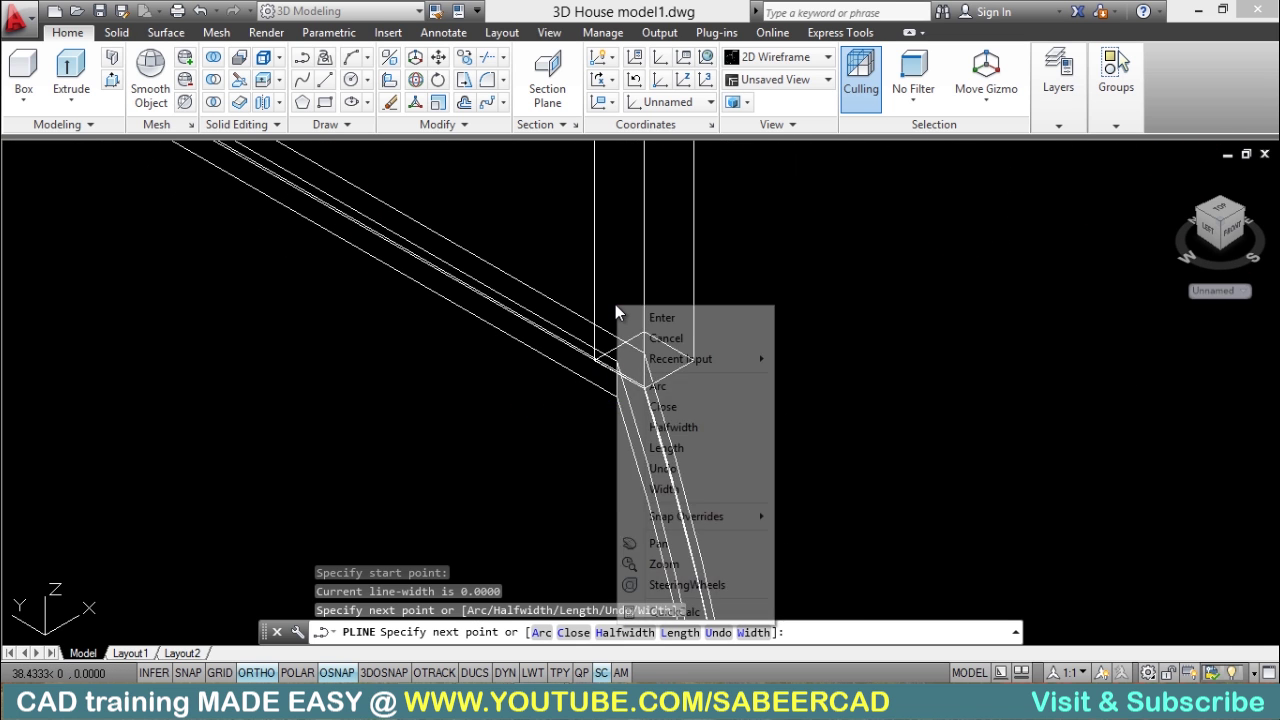
left_click(657, 386)
scroll(608, 391, "down", 3)
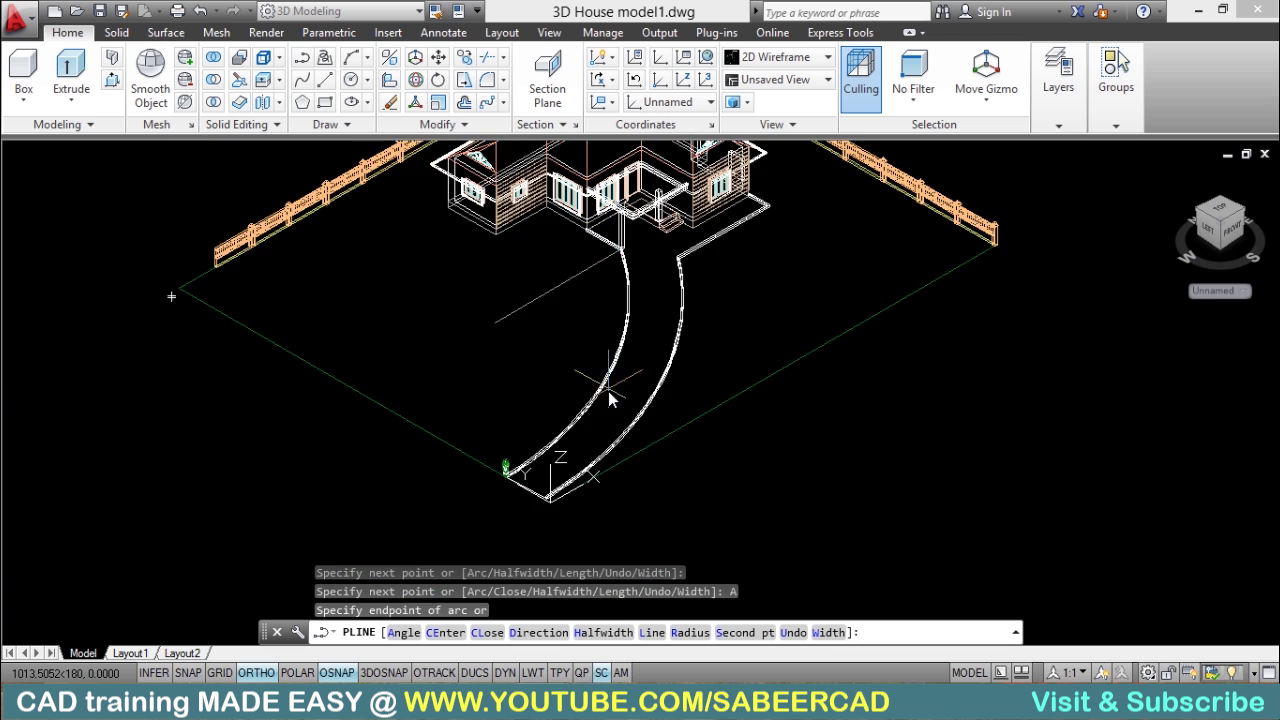
scroll(550, 360, "up", 5)
right_click(493, 264)
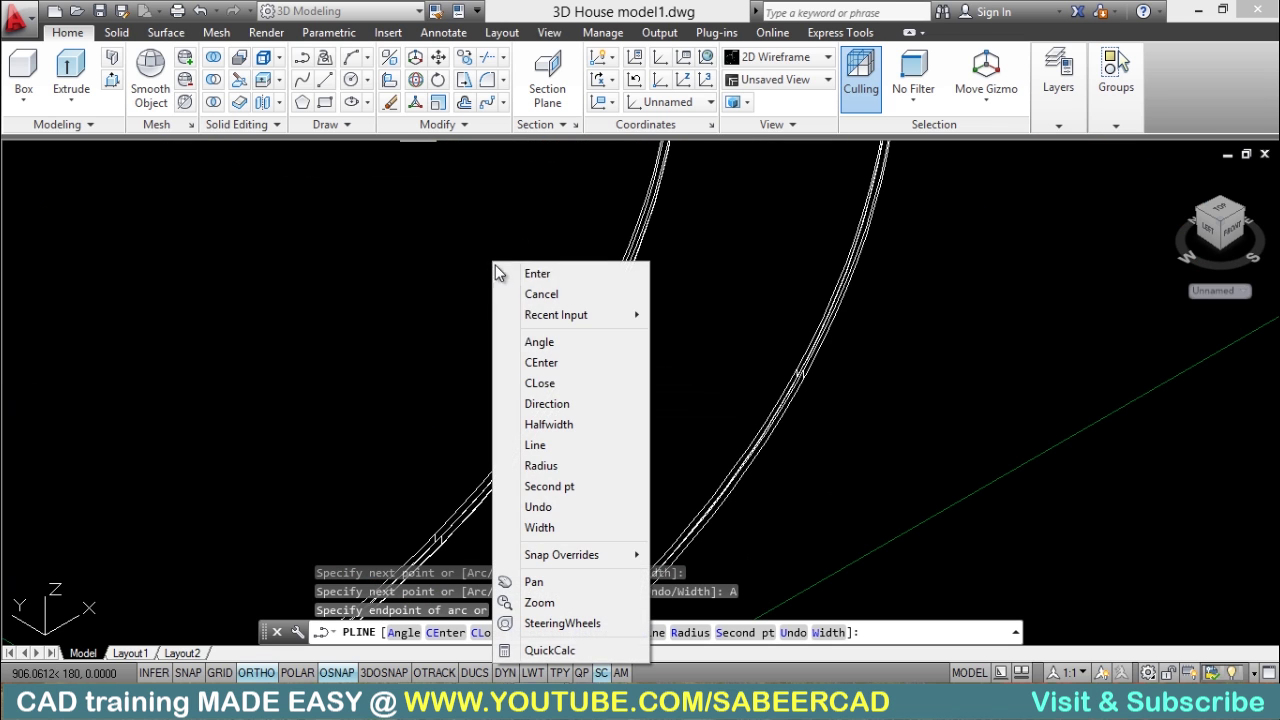
left_click(565, 489)
scroll(571, 345, "up", 2)
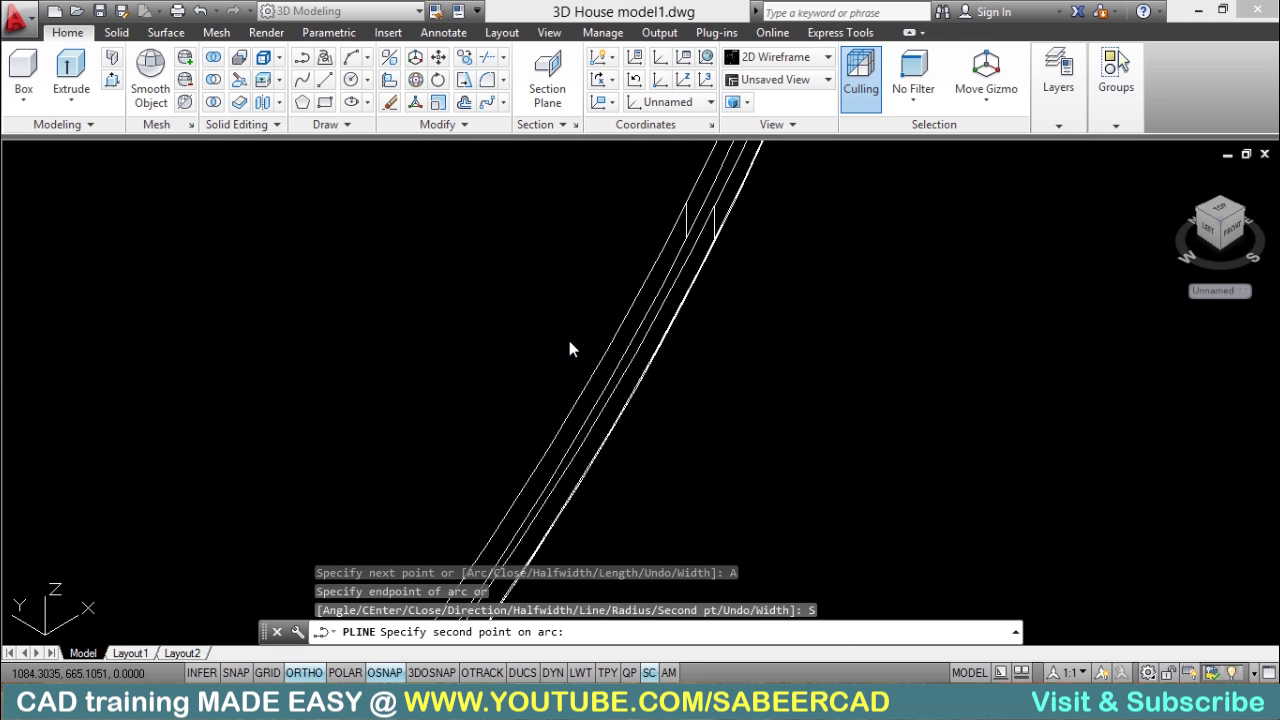
left_click(663, 276)
scroll(564, 280, "down", 5)
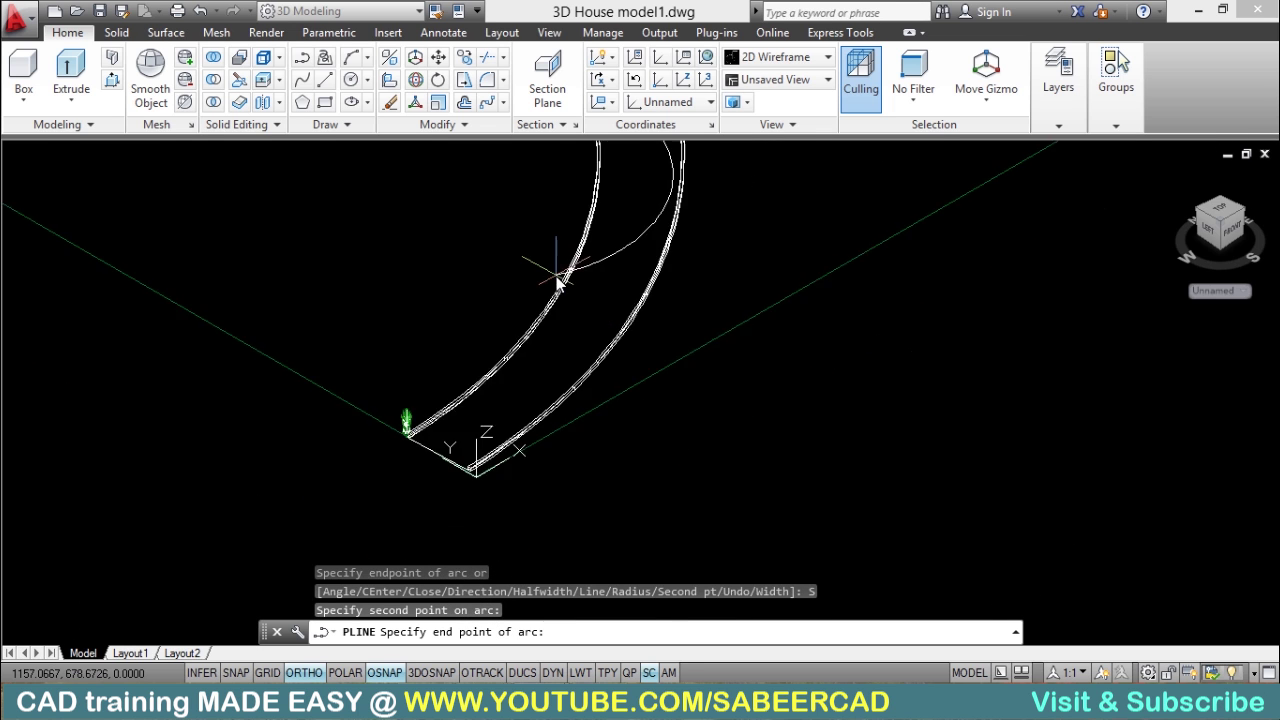
scroll(467, 443, "up", 5)
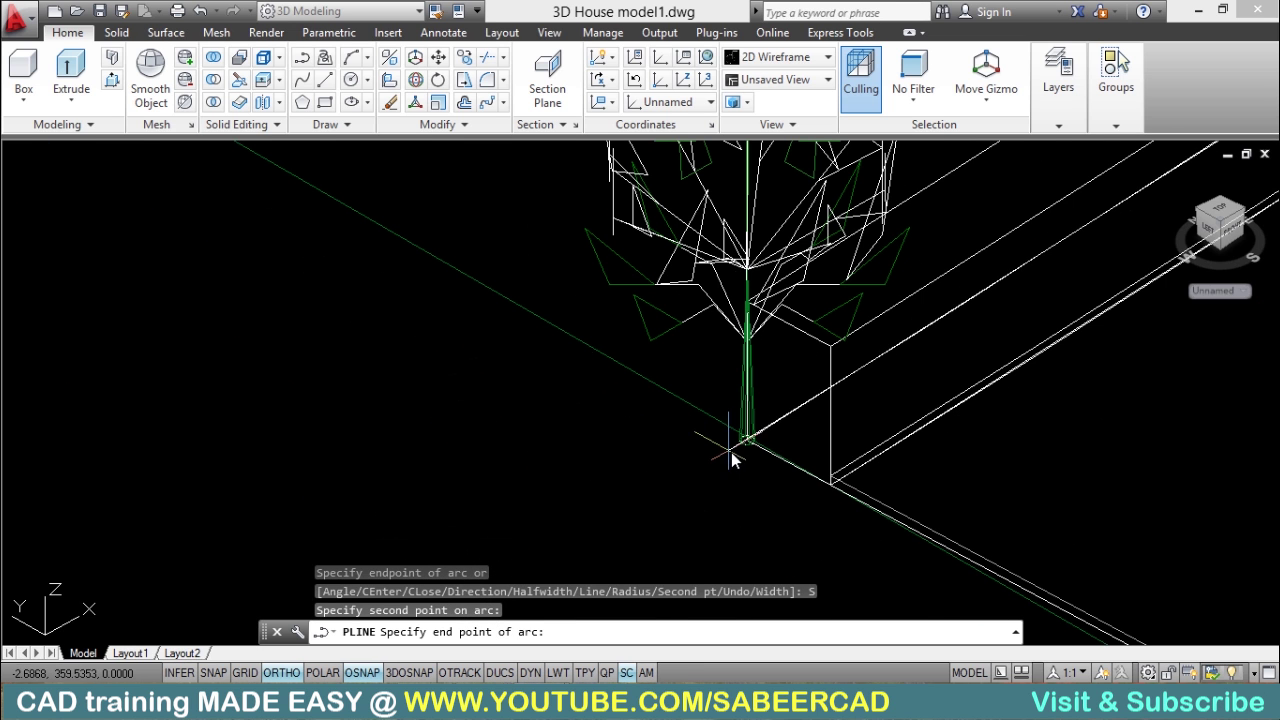
left_click(766, 434)
scroll(326, 411, "down", 3)
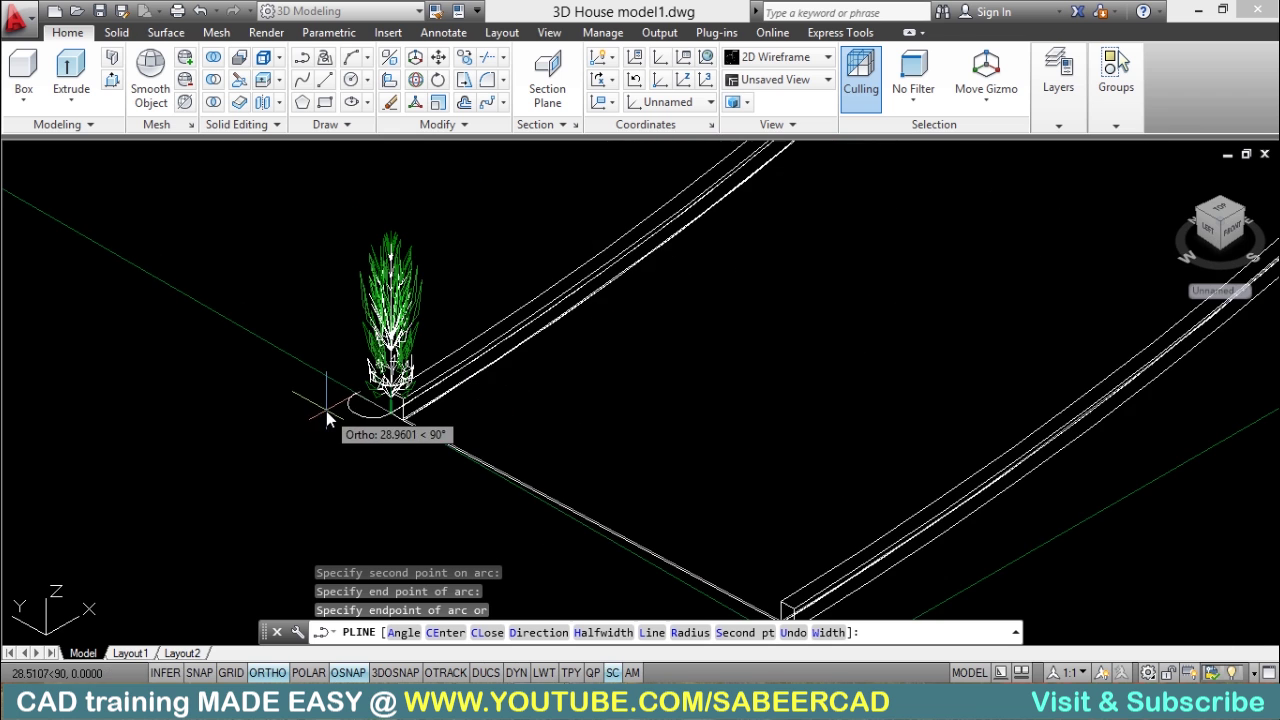
scroll(381, 412, "down", 2)
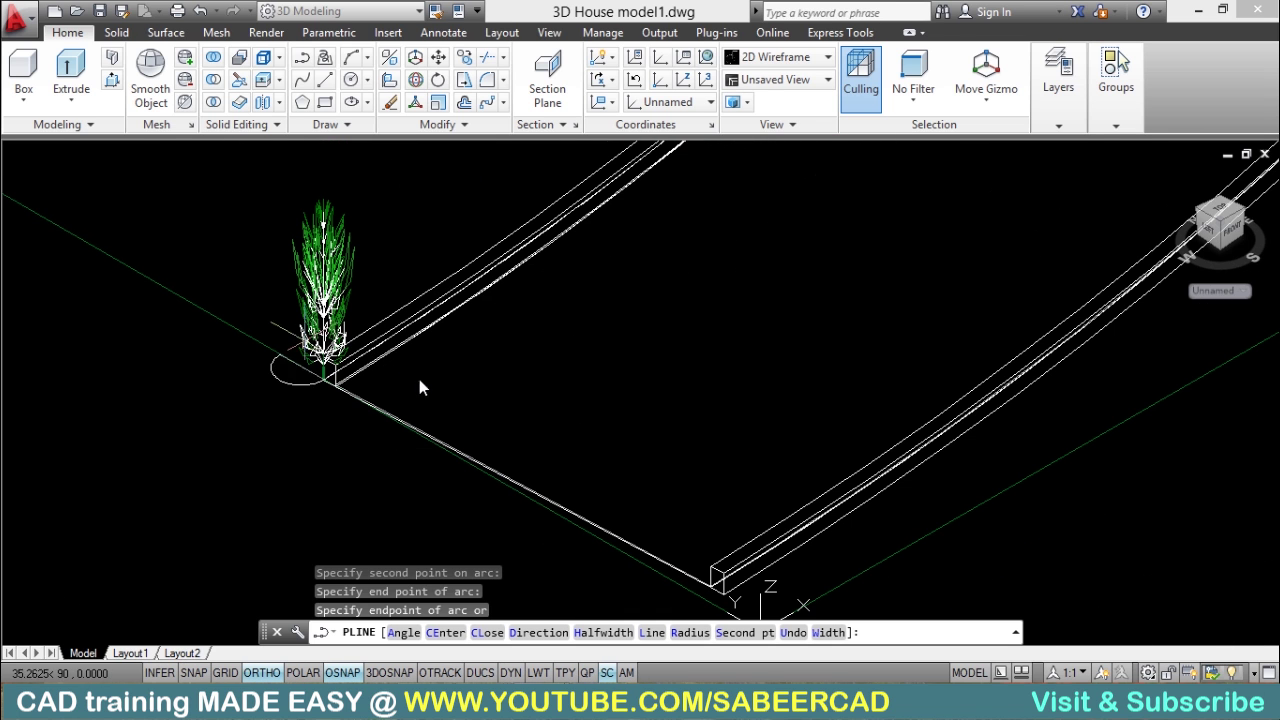
Step: Extend the polyline straight to the walkway corner, then arc along the edge to the wall corner
right_click(493, 292)
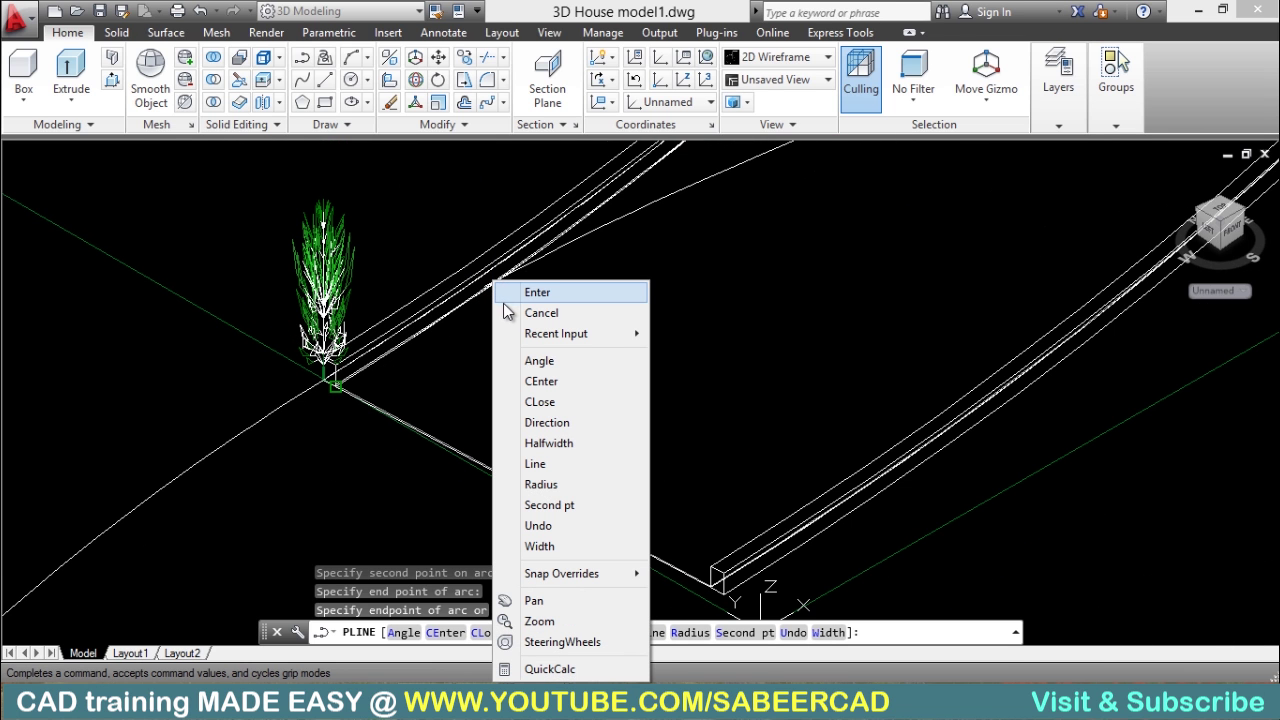
left_click(546, 466)
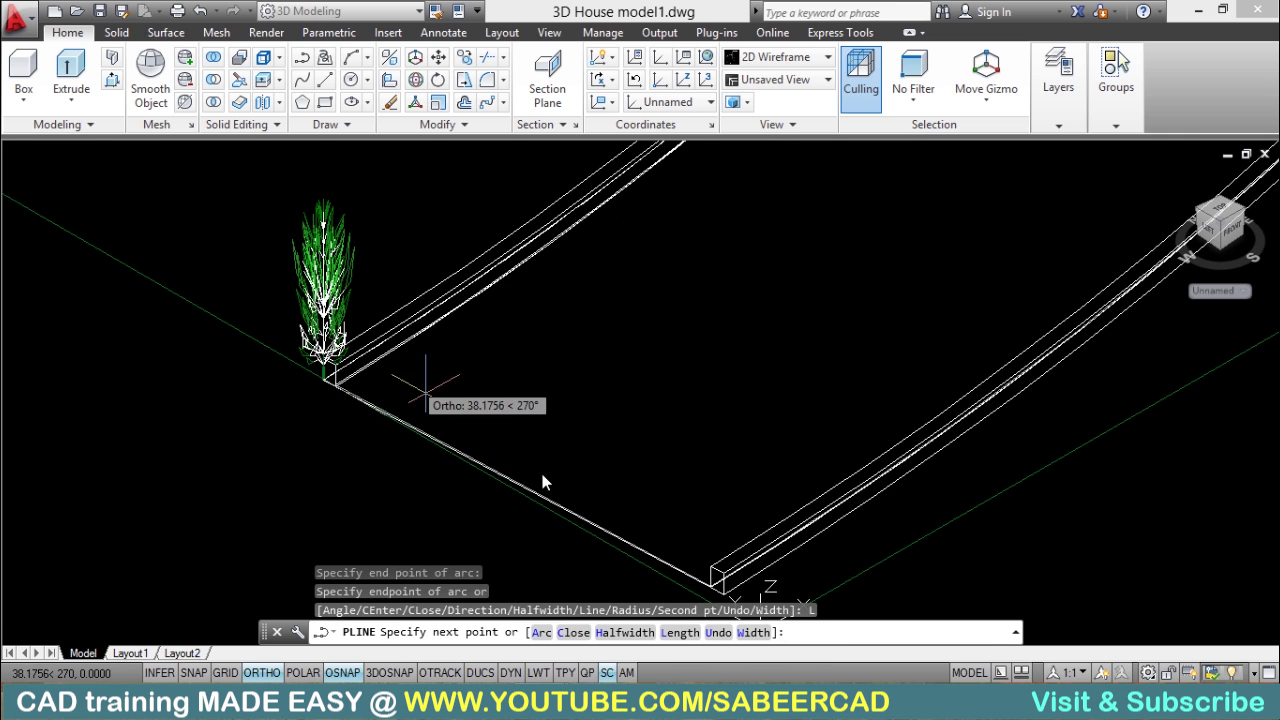
scroll(450, 390, "down", 2)
scroll(626, 509, "up", 2)
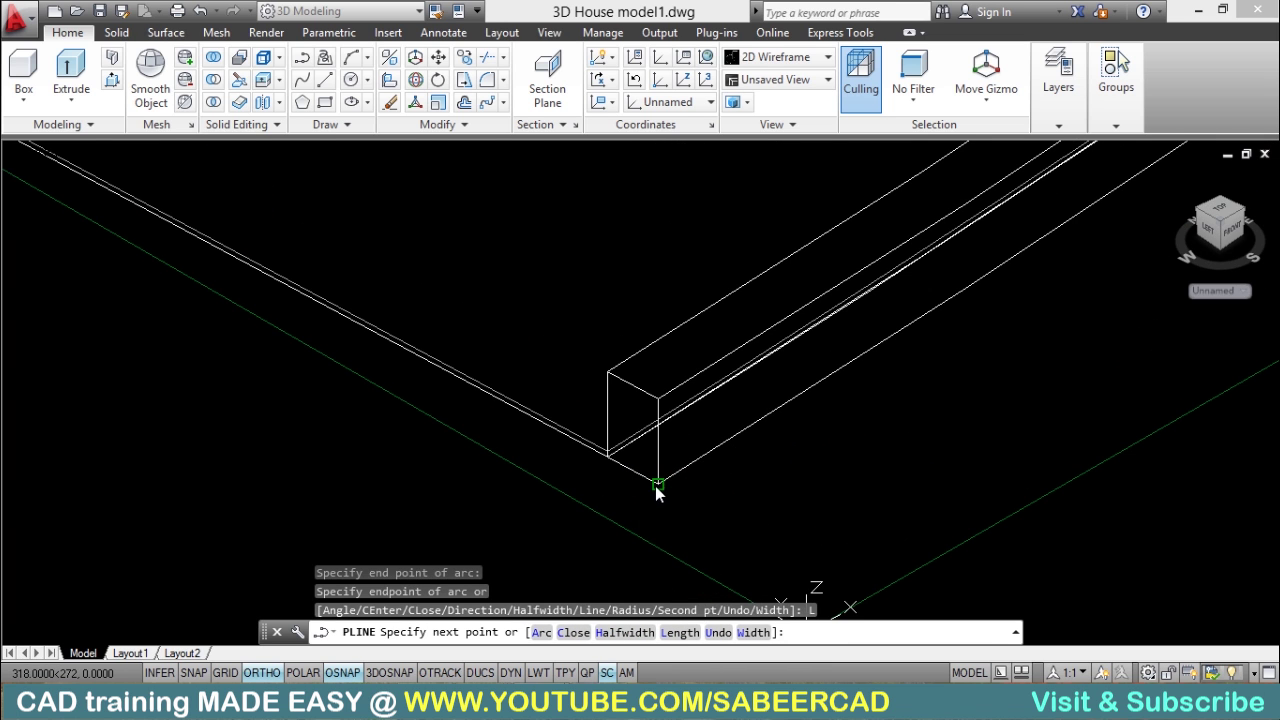
left_click(655, 486)
scroll(655, 486, "down", 2)
right_click(558, 341)
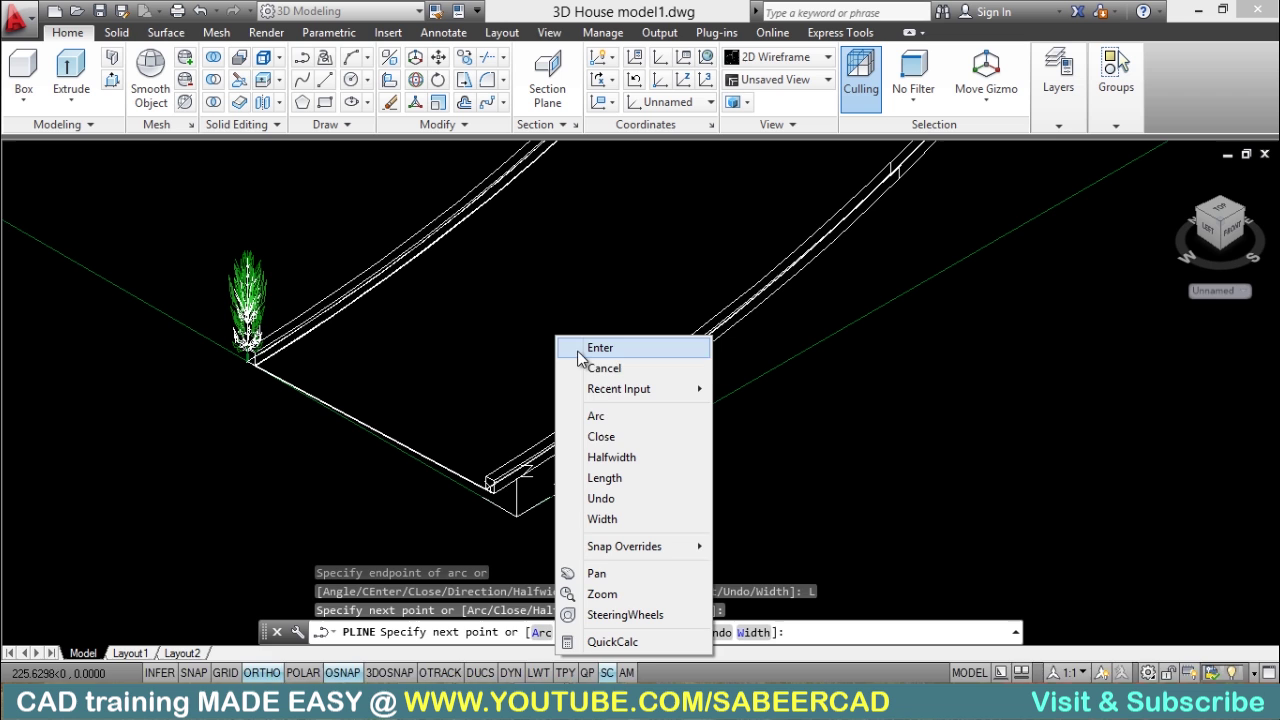
left_click(591, 423)
scroll(575, 490, "down", 2)
right_click(630, 282)
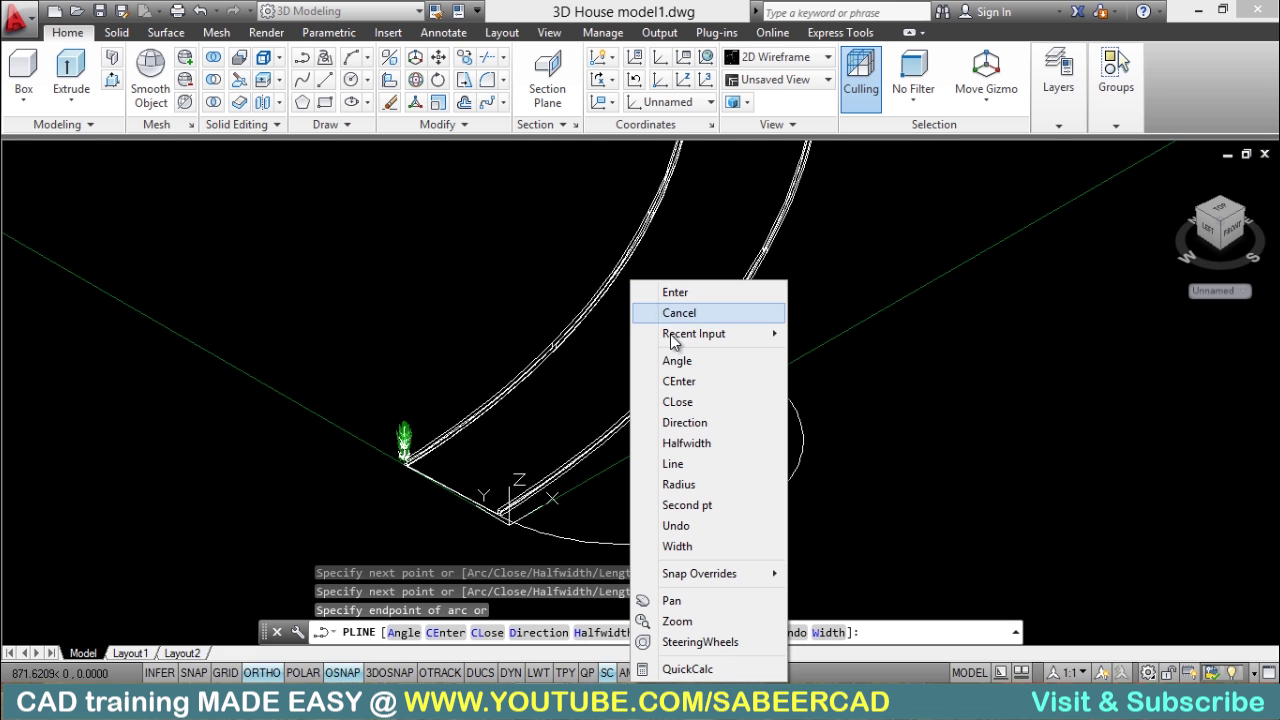
left_click(693, 500)
scroll(729, 350, "up", 5)
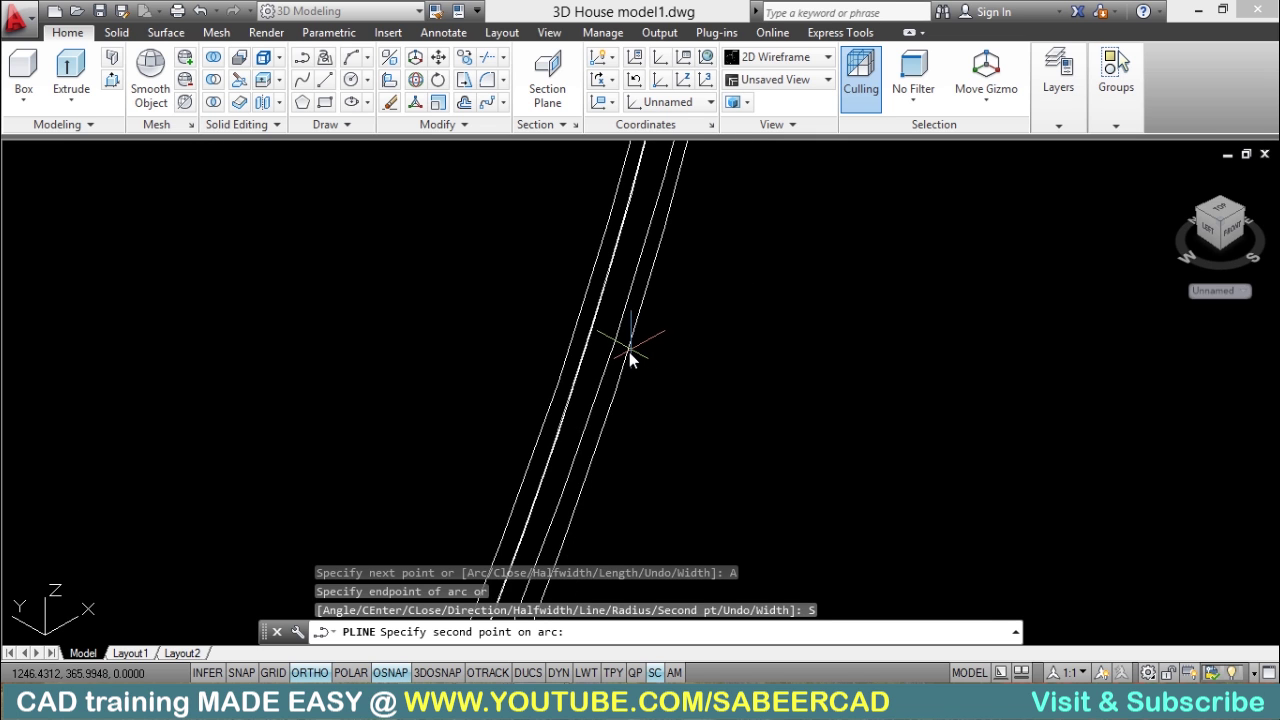
scroll(629, 352, "down", 2)
scroll(591, 428, "up", 1)
left_click(590, 374)
scroll(586, 486, "down", 3)
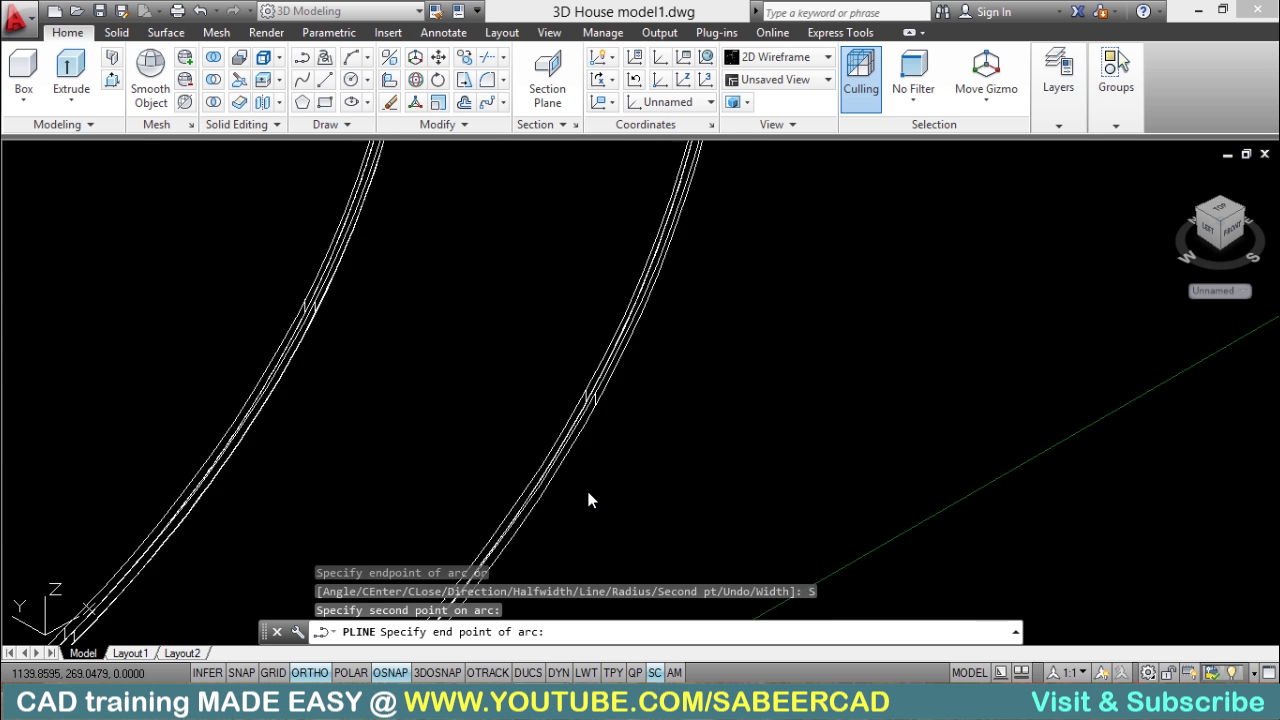
scroll(627, 267, "up", 4)
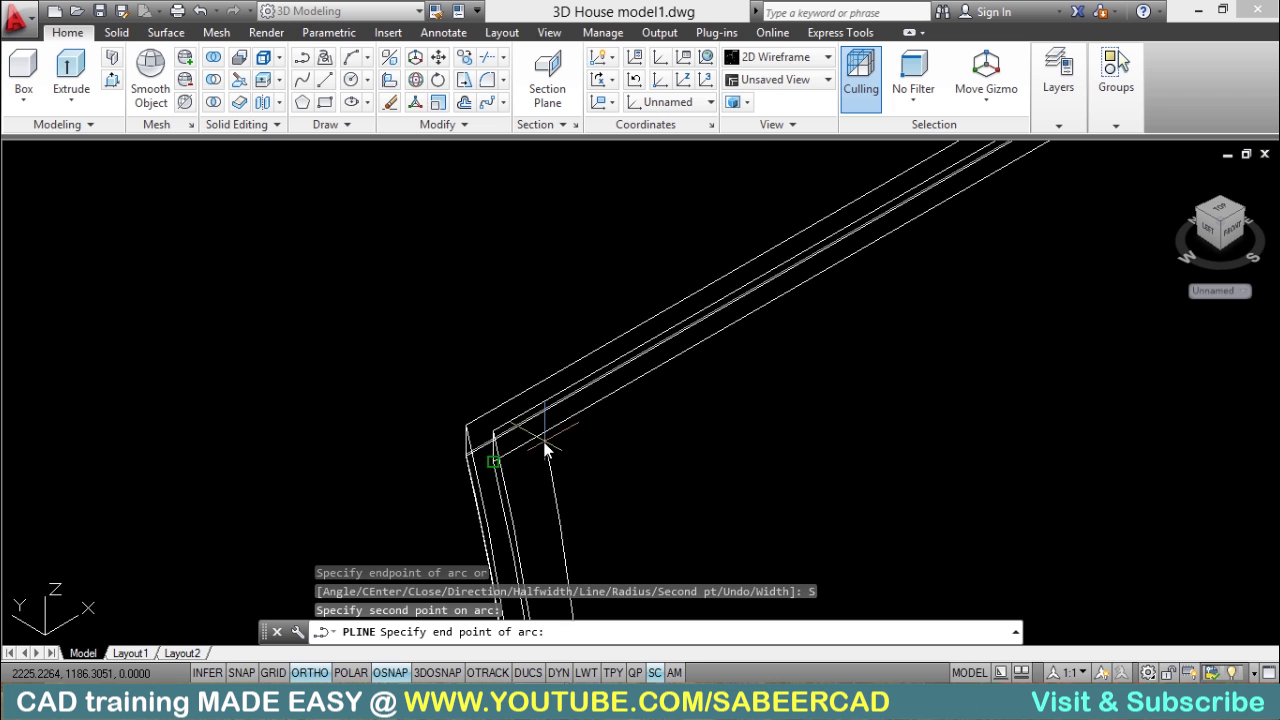
left_click(500, 450)
scroll(538, 318, "down", 1)
Step: Add straight segments along the house's front wall and finish the polyline
right_click(536, 313)
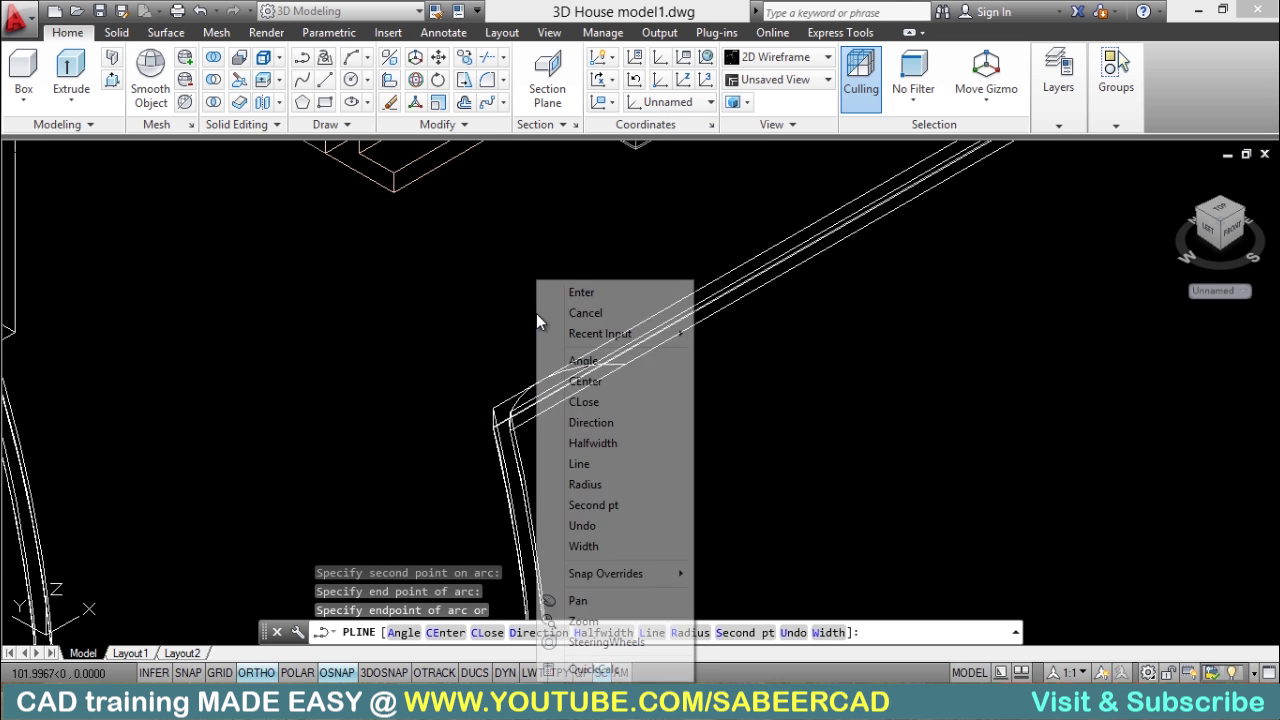
left_click(590, 464)
scroll(595, 464, "down", 4)
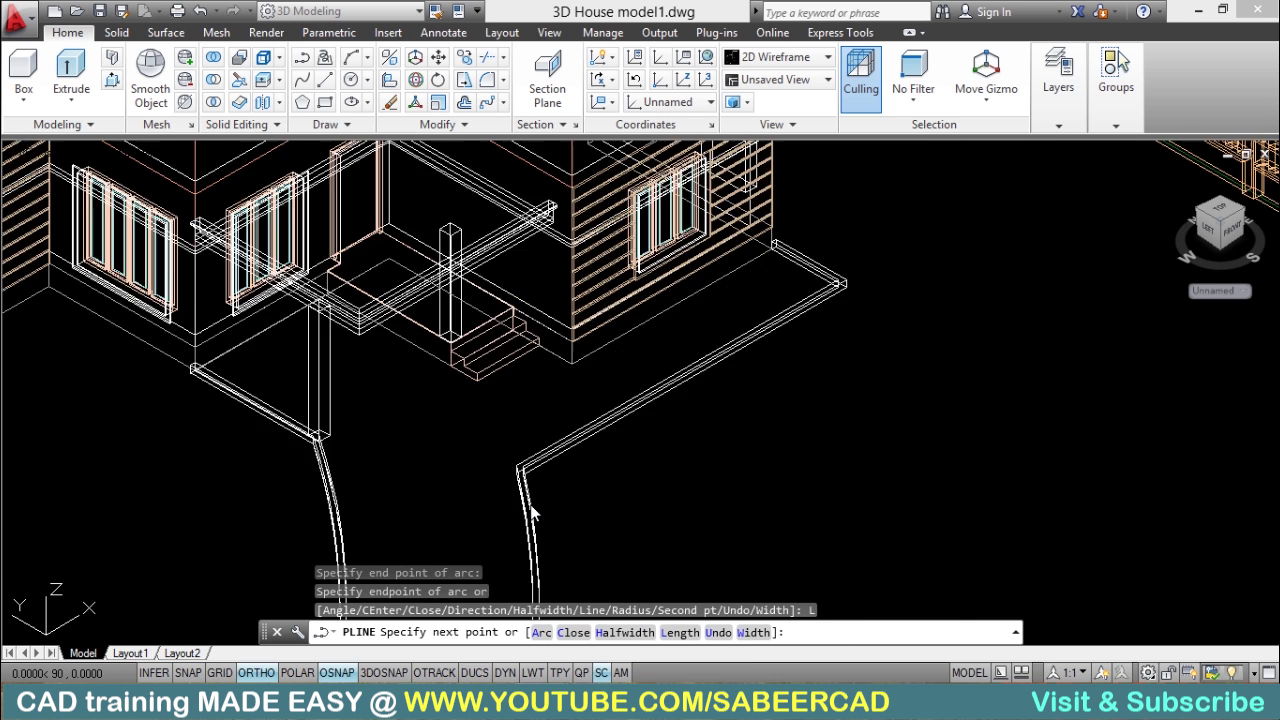
scroll(737, 348, "up", 5)
left_click(595, 517)
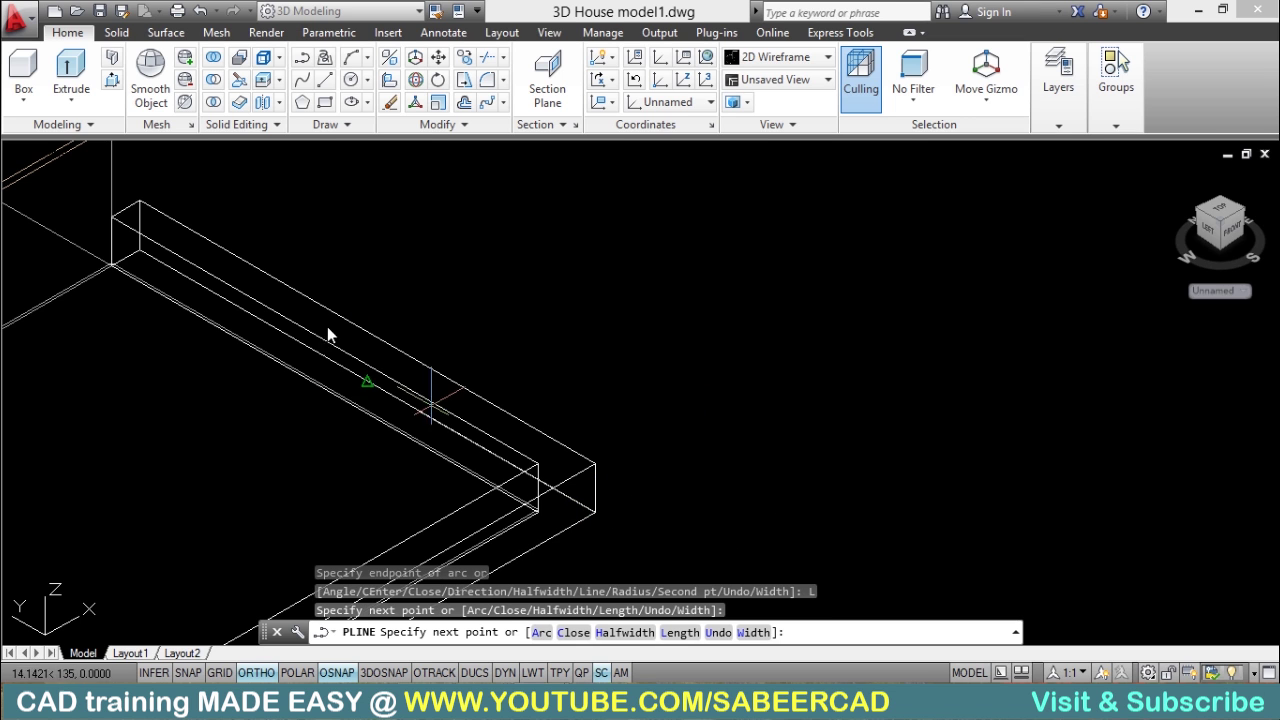
left_click(111, 264)
scroll(512, 208, "down", 2)
scroll(512, 208, "down", 2)
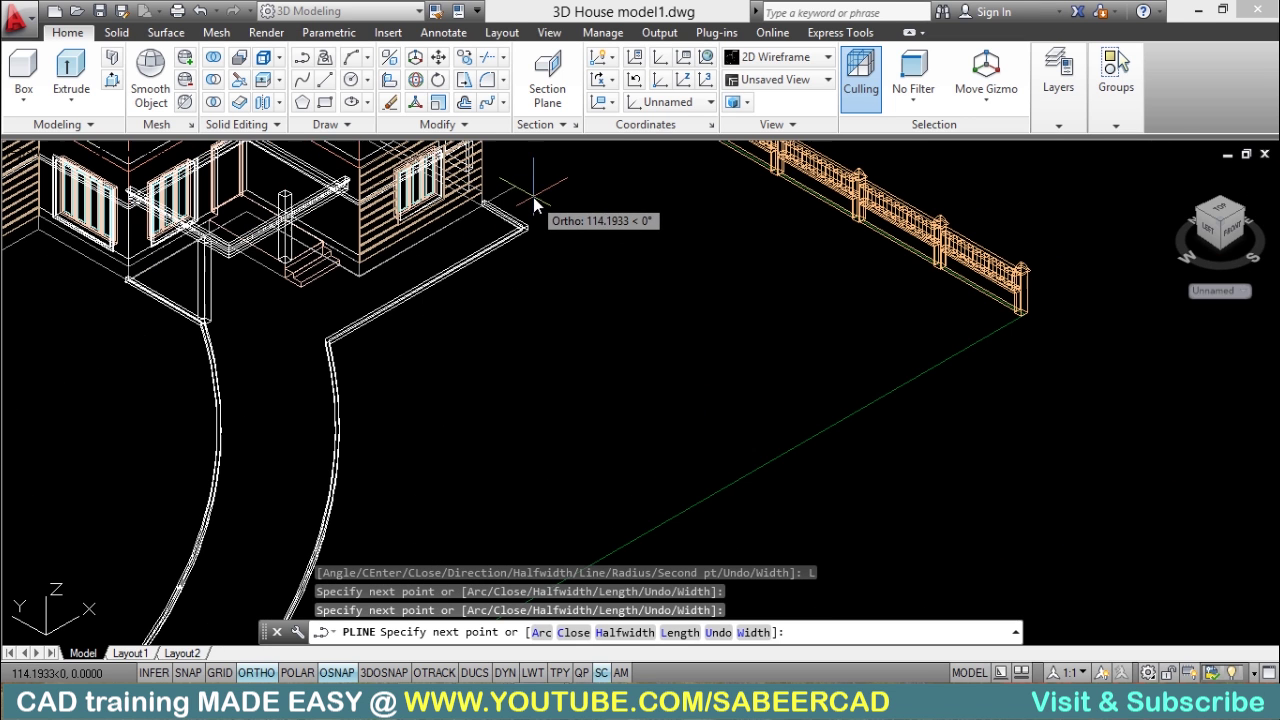
middle_click_drag(533, 200, 679, 290)
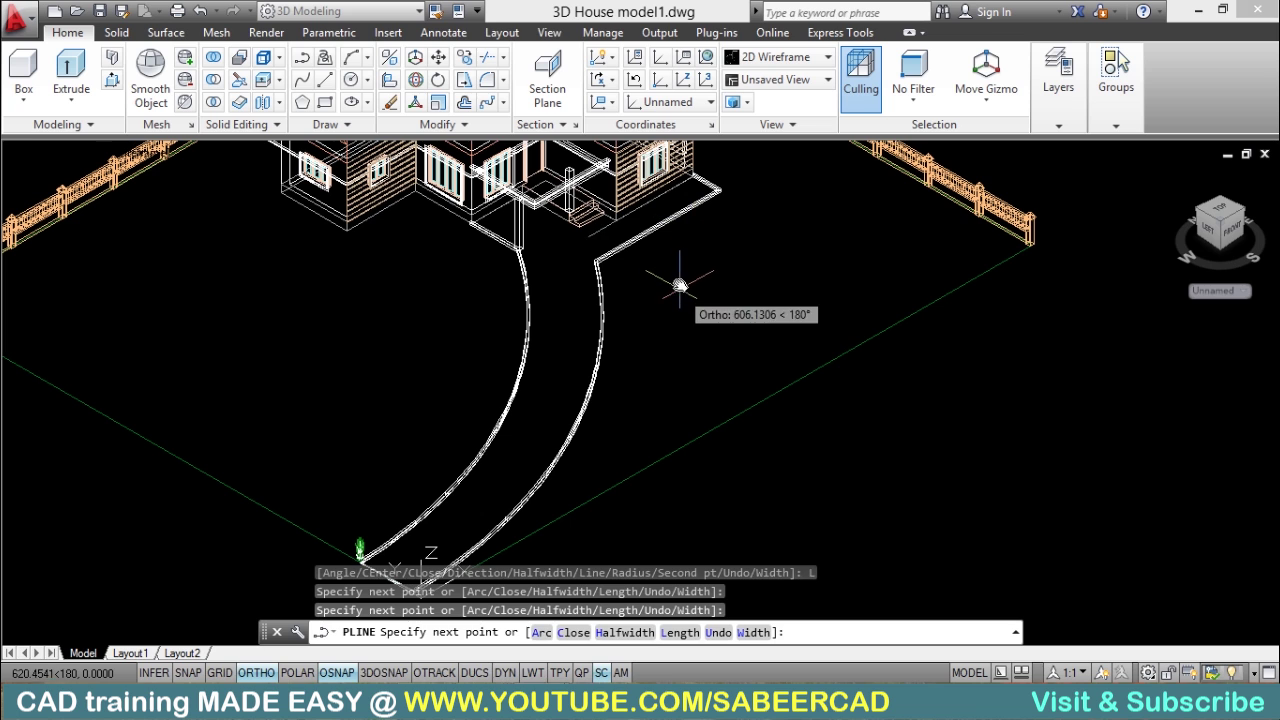
key("Return")
scroll(358, 555, "up", 2)
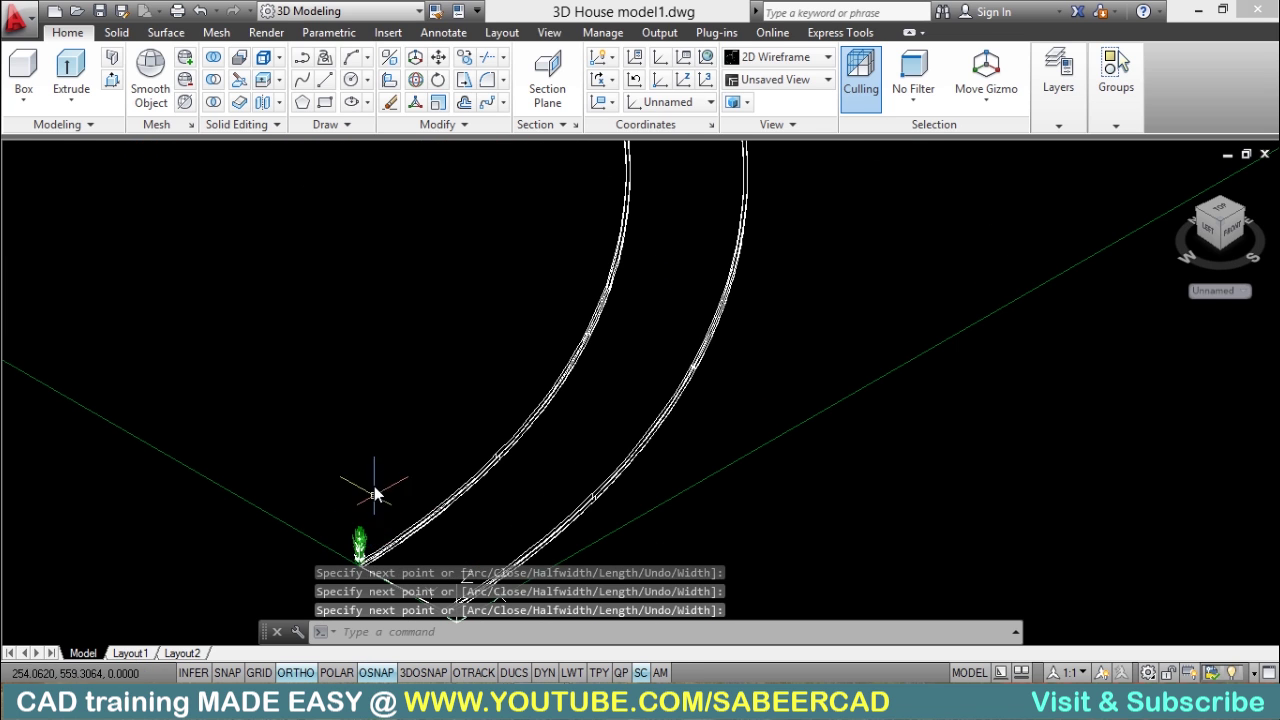
scroll(375, 494, "down", 2)
Step: Path-array the tree block along the walkway polyline, giving 103 plants spaced 63.2447 apart
scroll(400, 377, "up", 5)
left_click(490, 102)
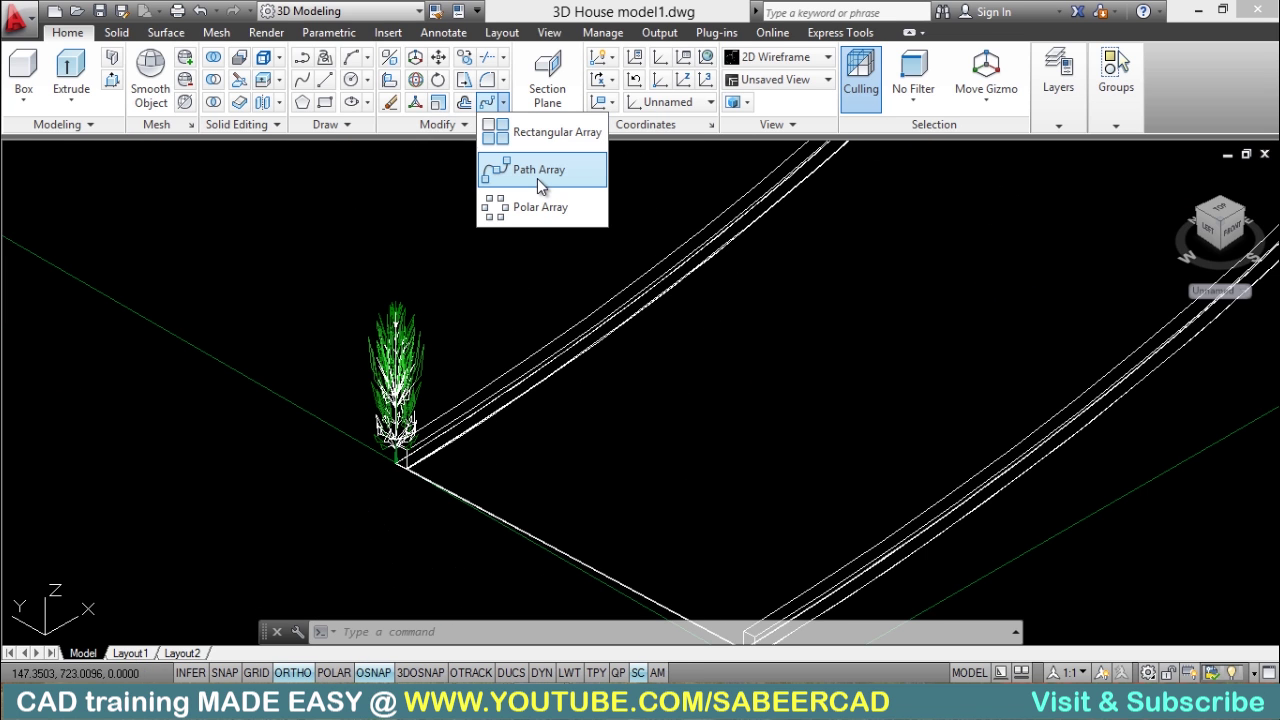
left_click(531, 179)
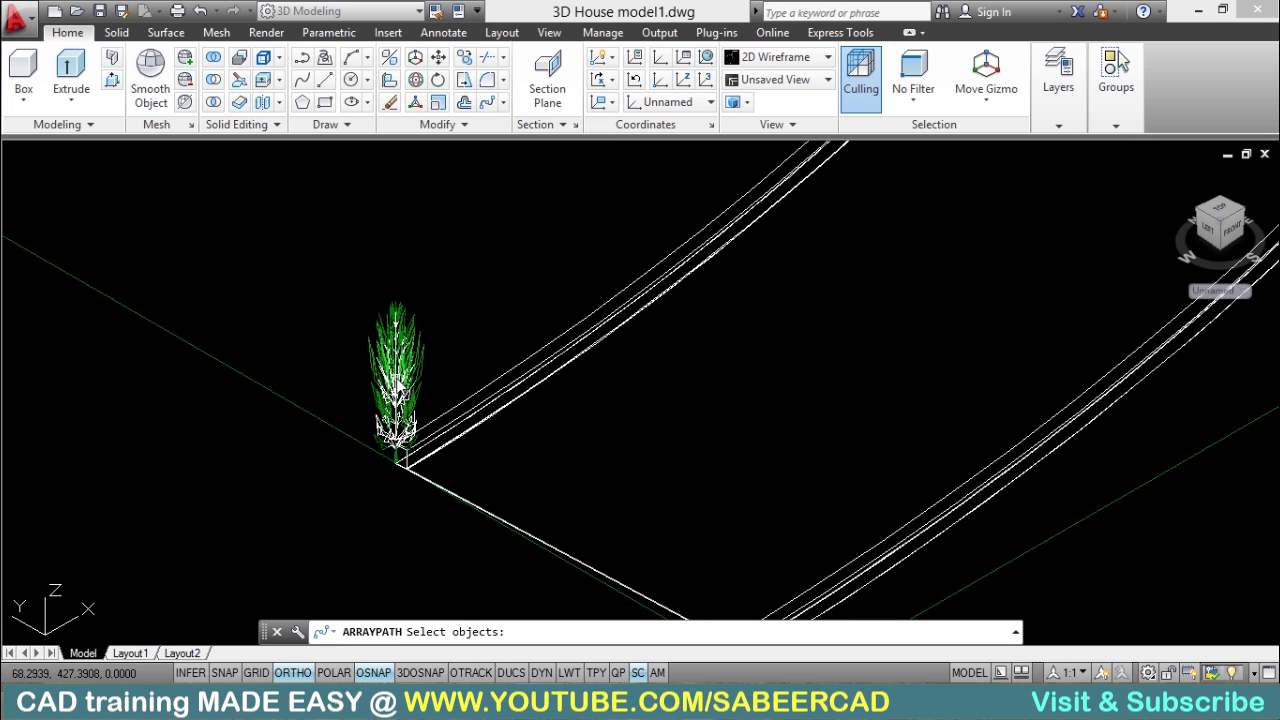
left_click(397, 383)
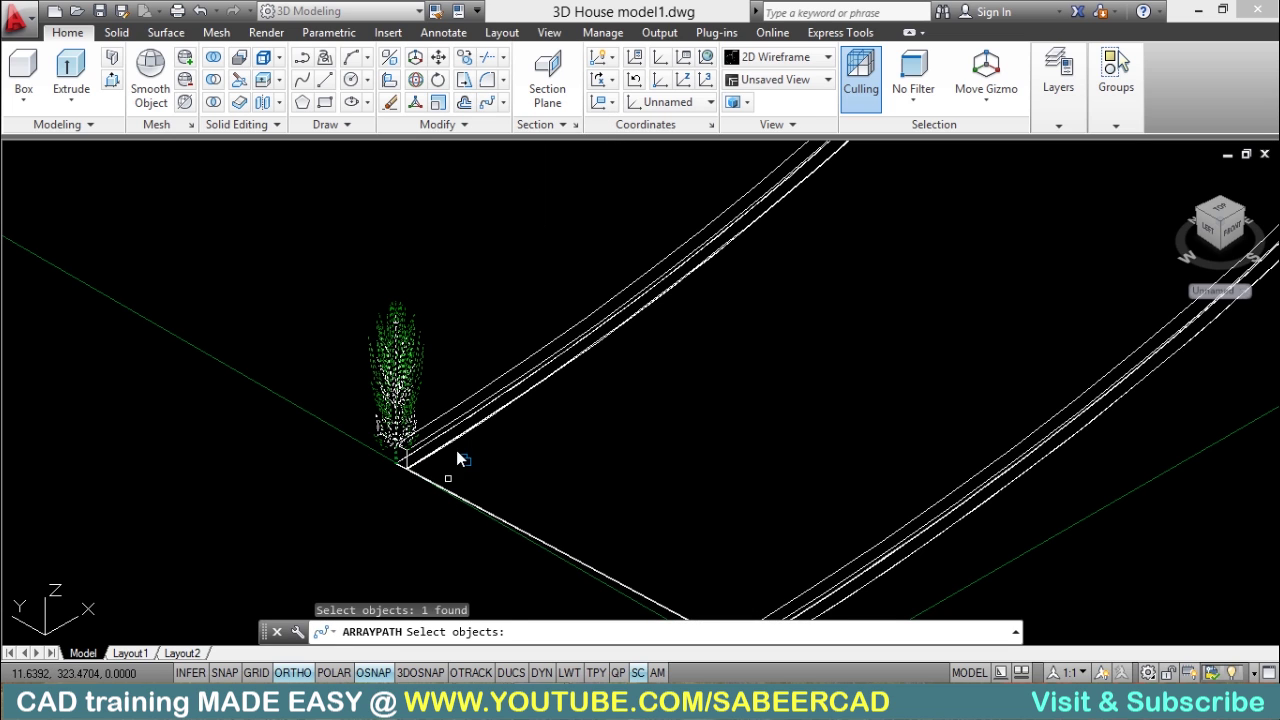
key("Return")
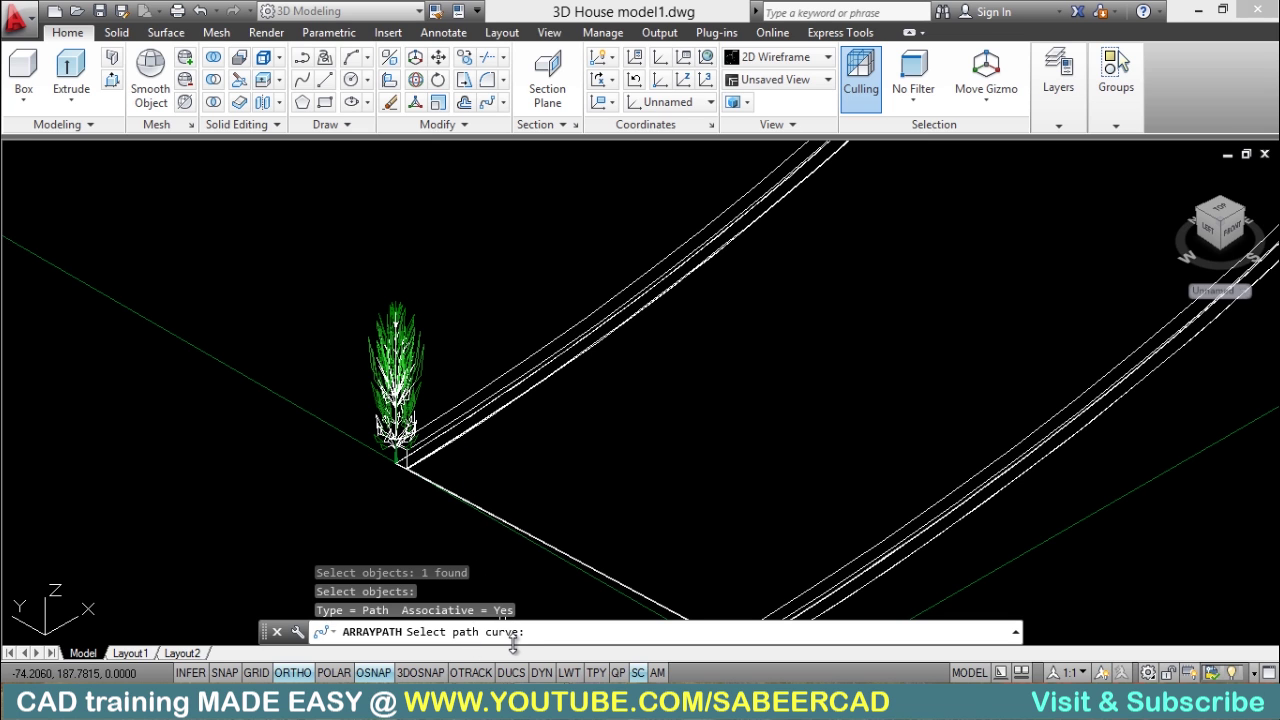
scroll(436, 463, "up", 3)
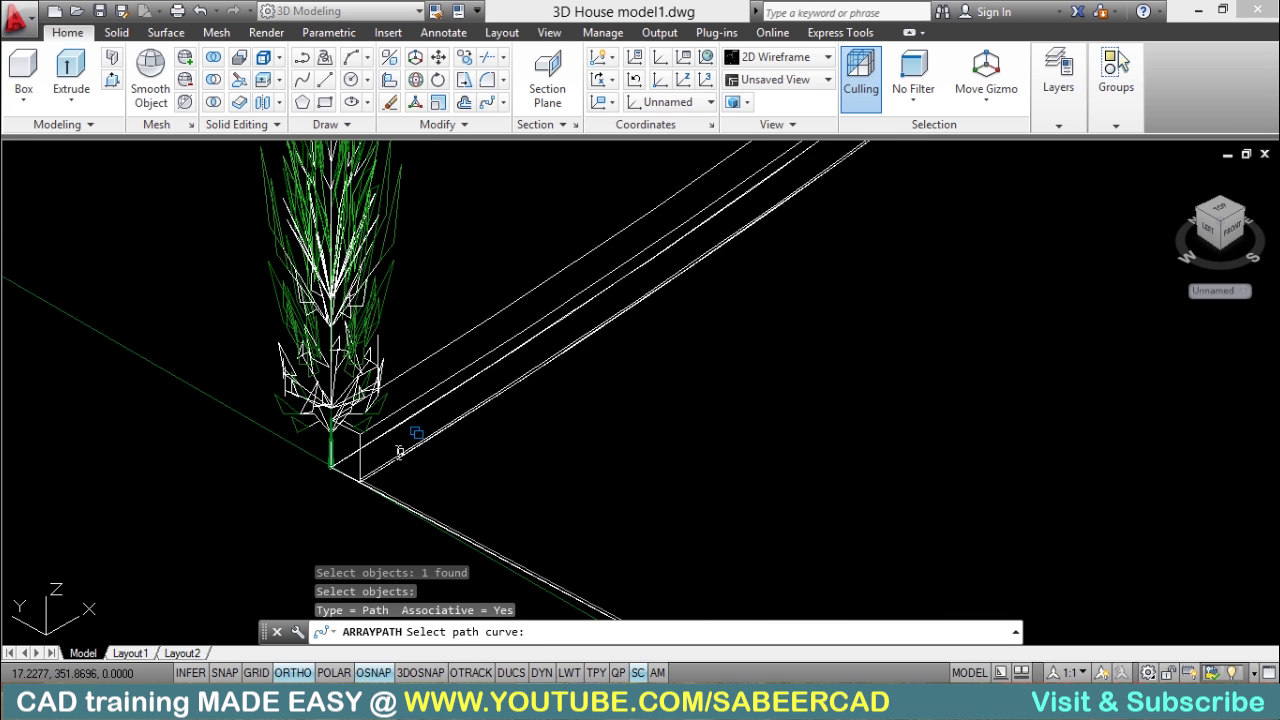
scroll(390, 437, "up", 2)
left_click(384, 419)
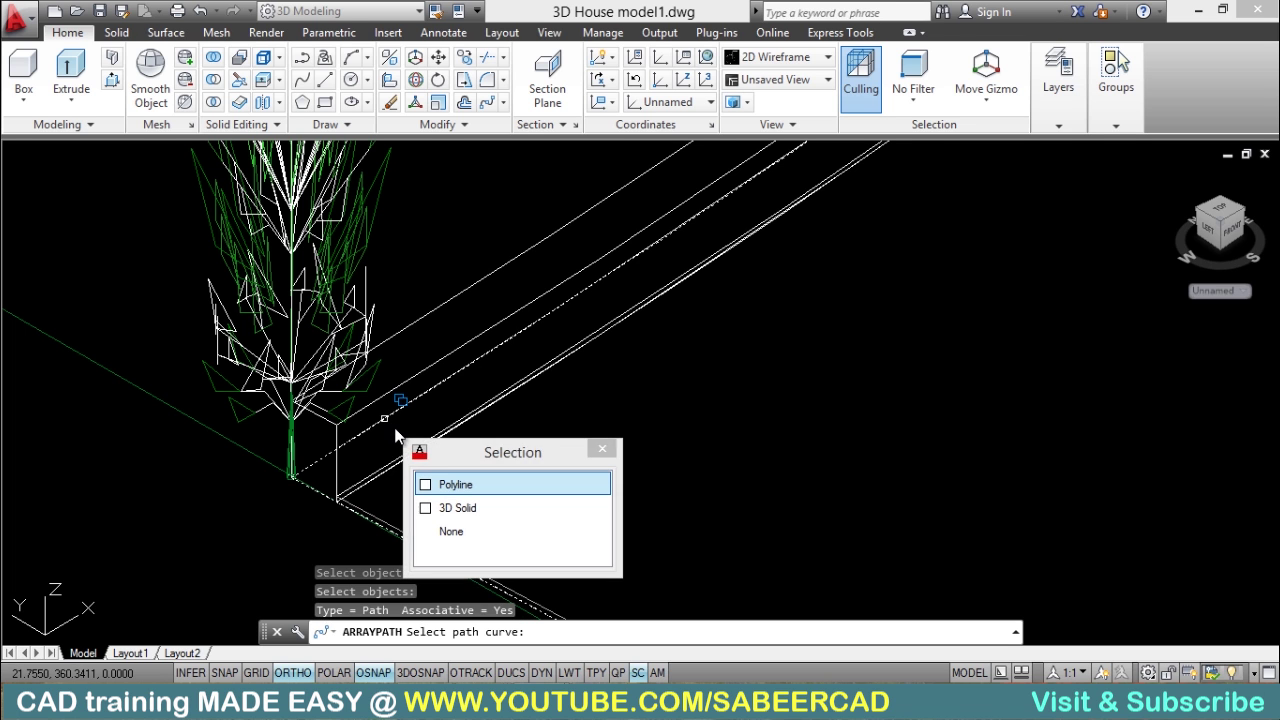
left_click(457, 484)
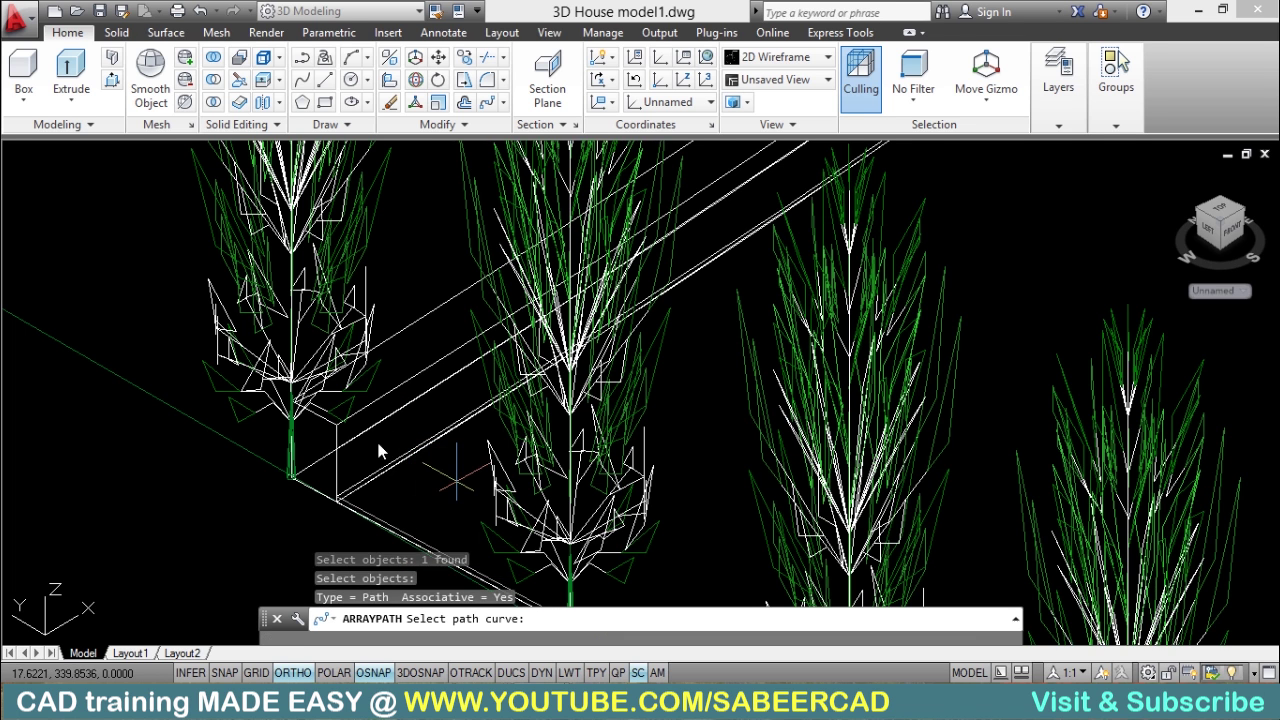
scroll(296, 403, "down", 5)
scroll(296, 403, "down", 6)
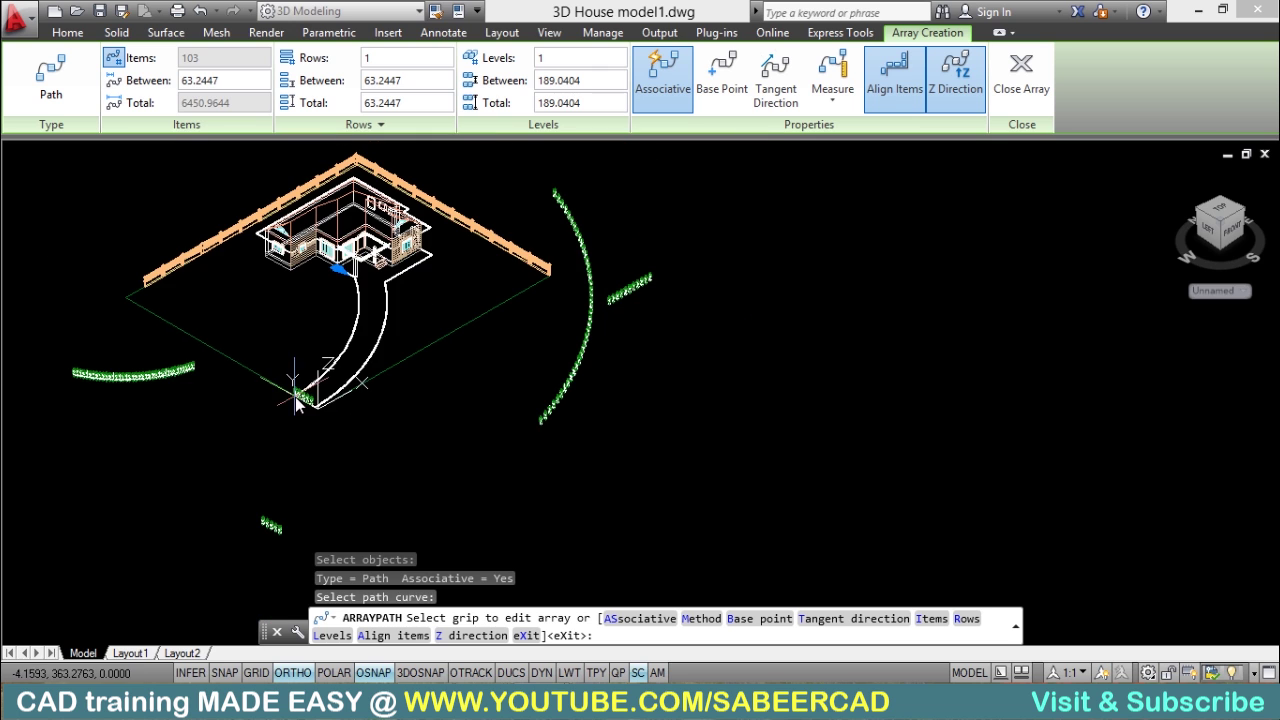
scroll(362, 418, "up", 3)
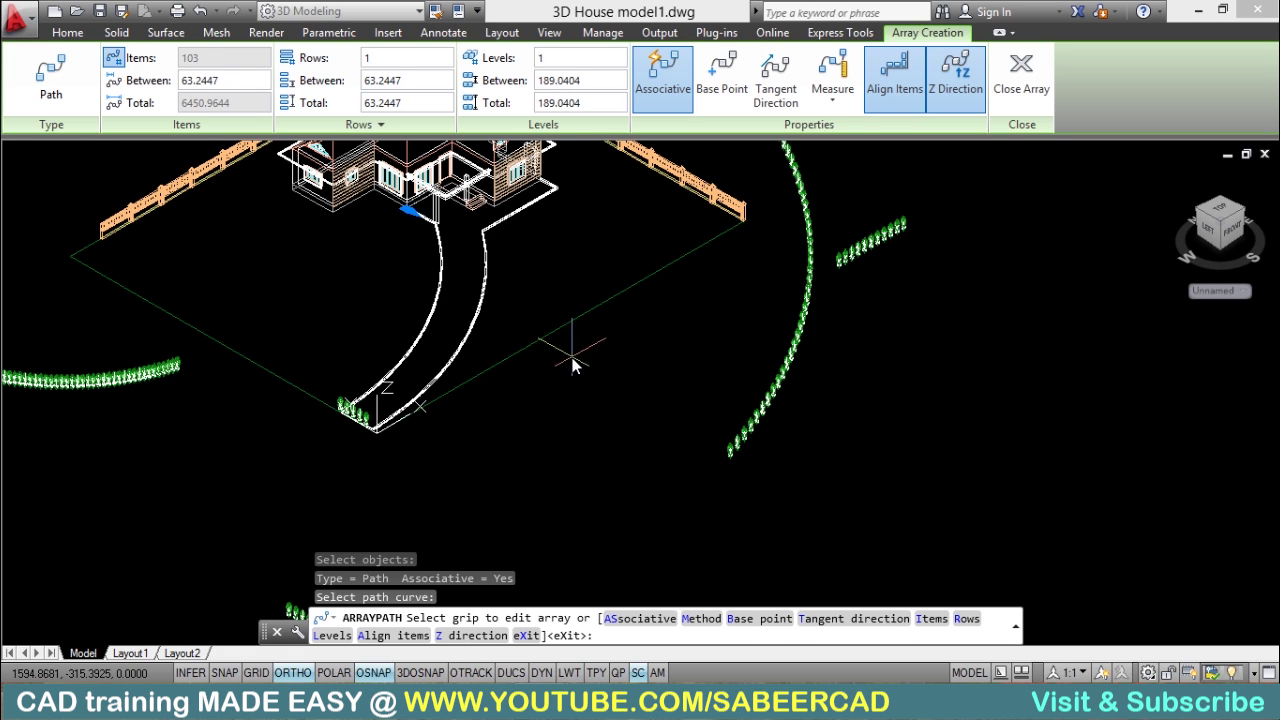
Step: Close the array, then reselect it and move its base point to the tree's base
left_click(1021, 75)
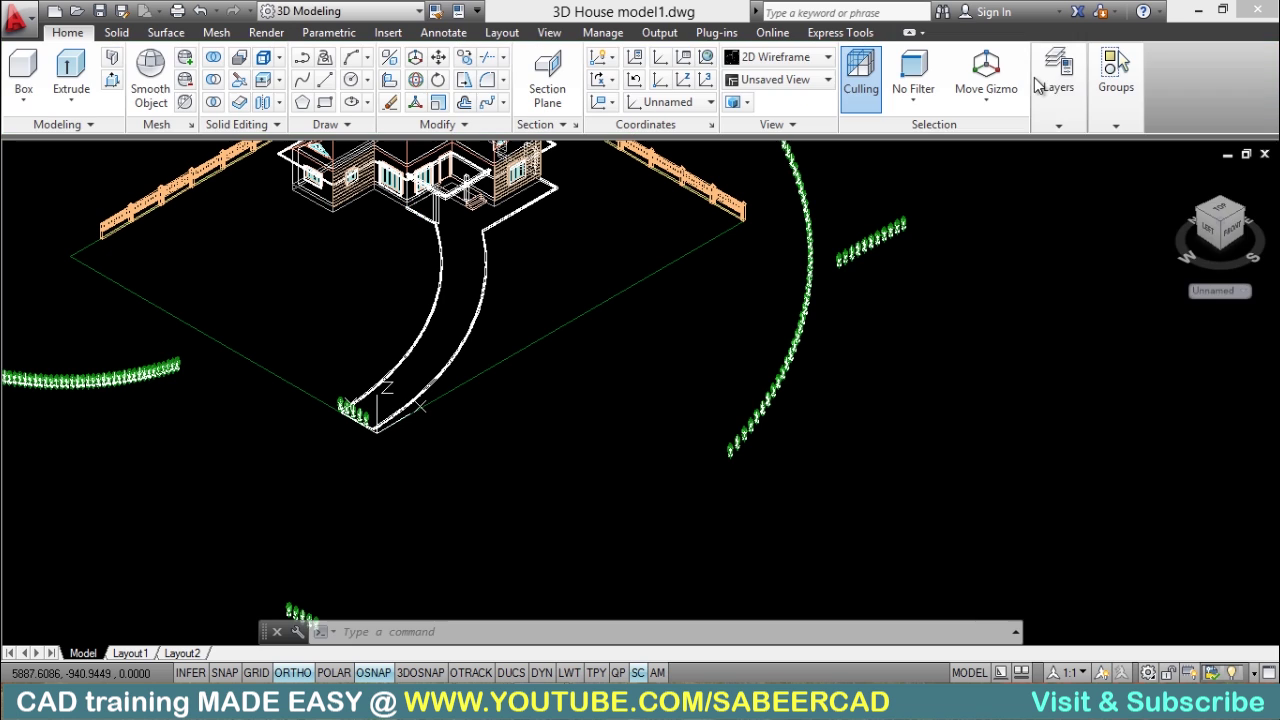
scroll(368, 418, "up", 4)
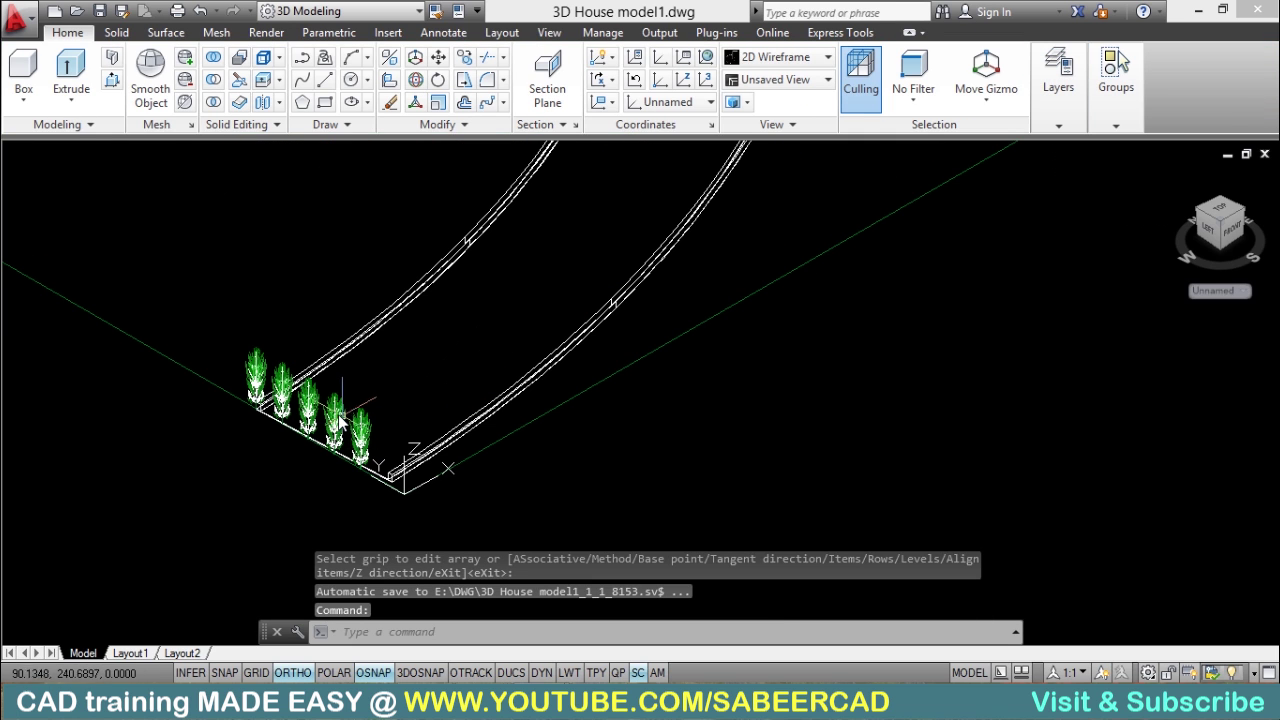
left_click(340, 421)
left_click(420, 470)
scroll(535, 463, "down", 5)
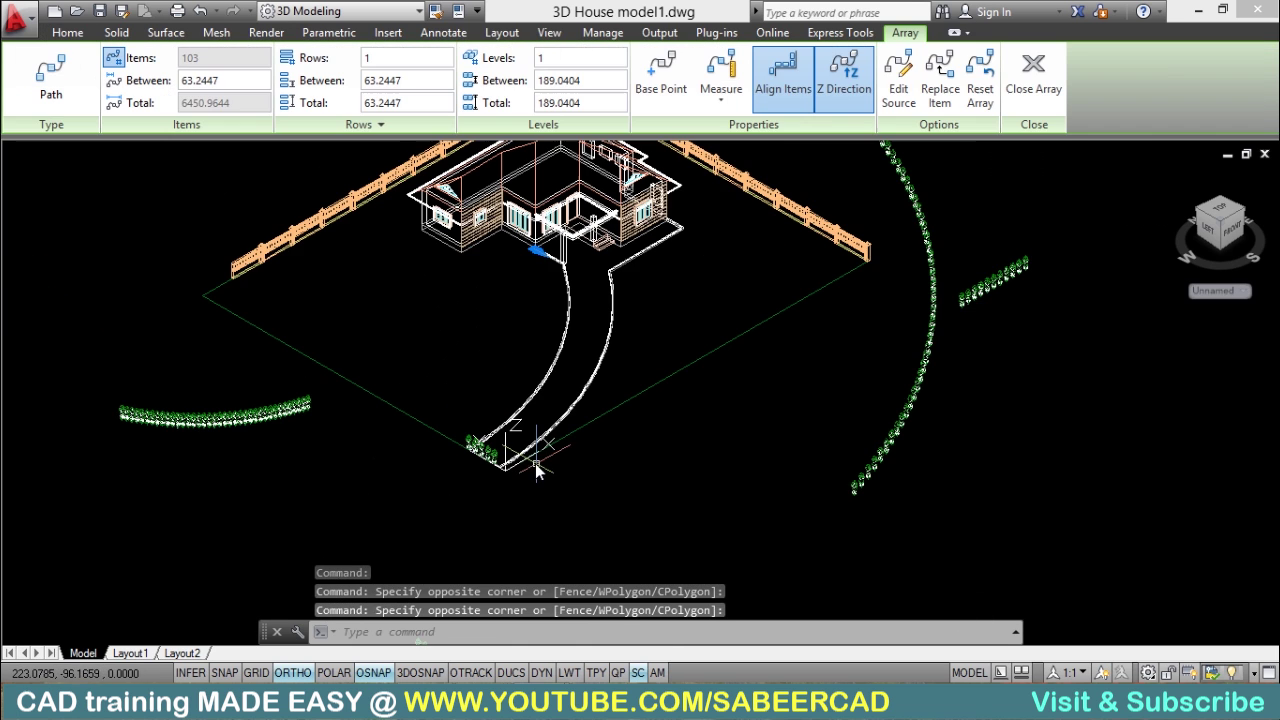
left_click(684, 86)
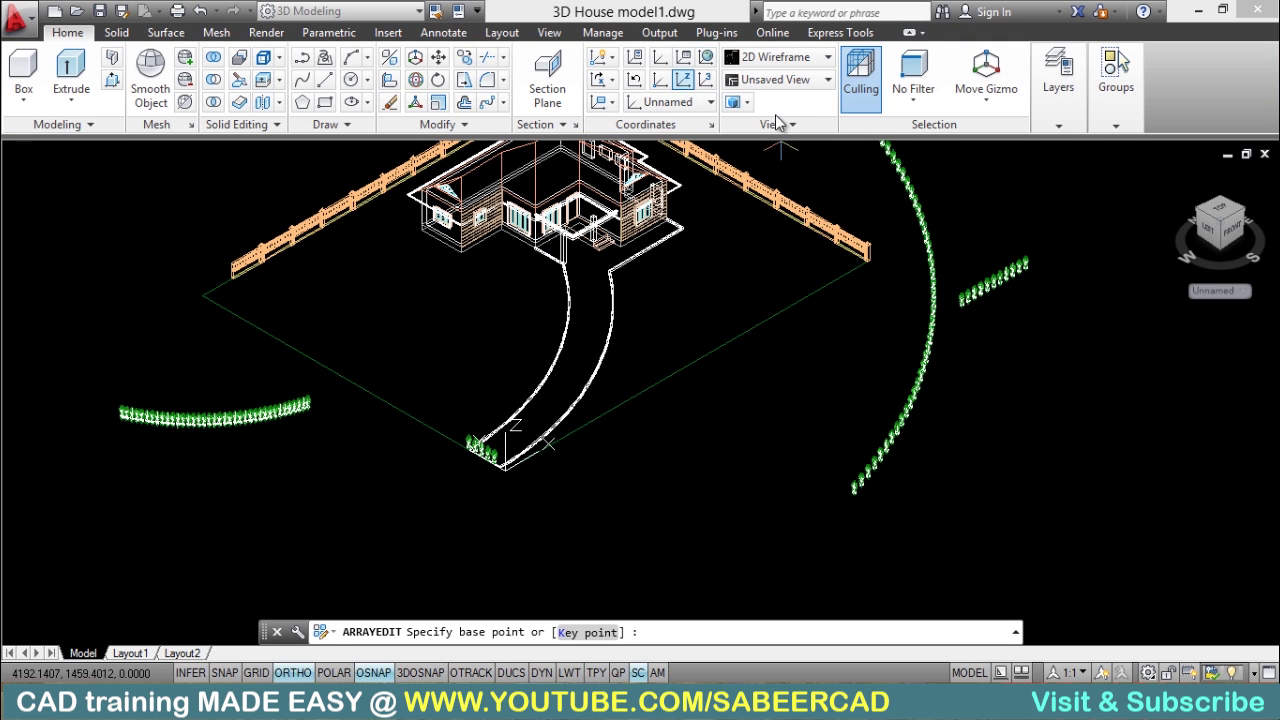
scroll(526, 458, "up", 5)
scroll(526, 458, "up", 5)
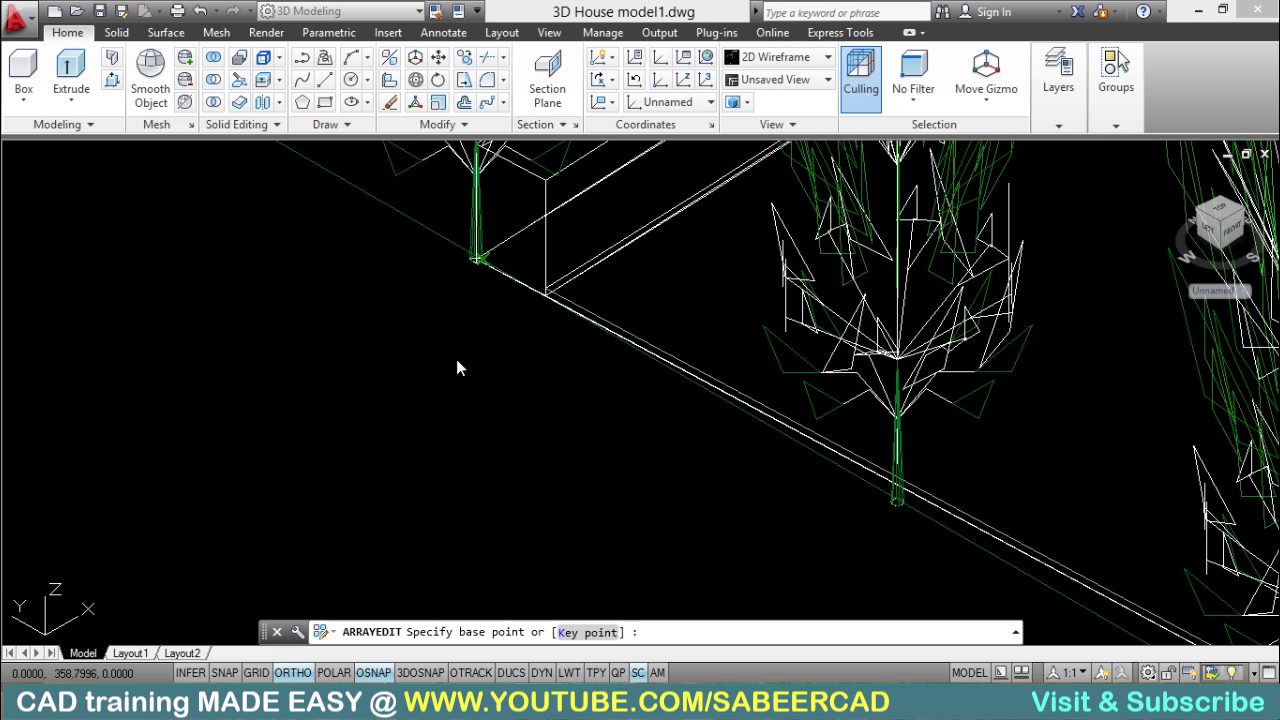
left_click(451, 399)
scroll(451, 400, "down", 10)
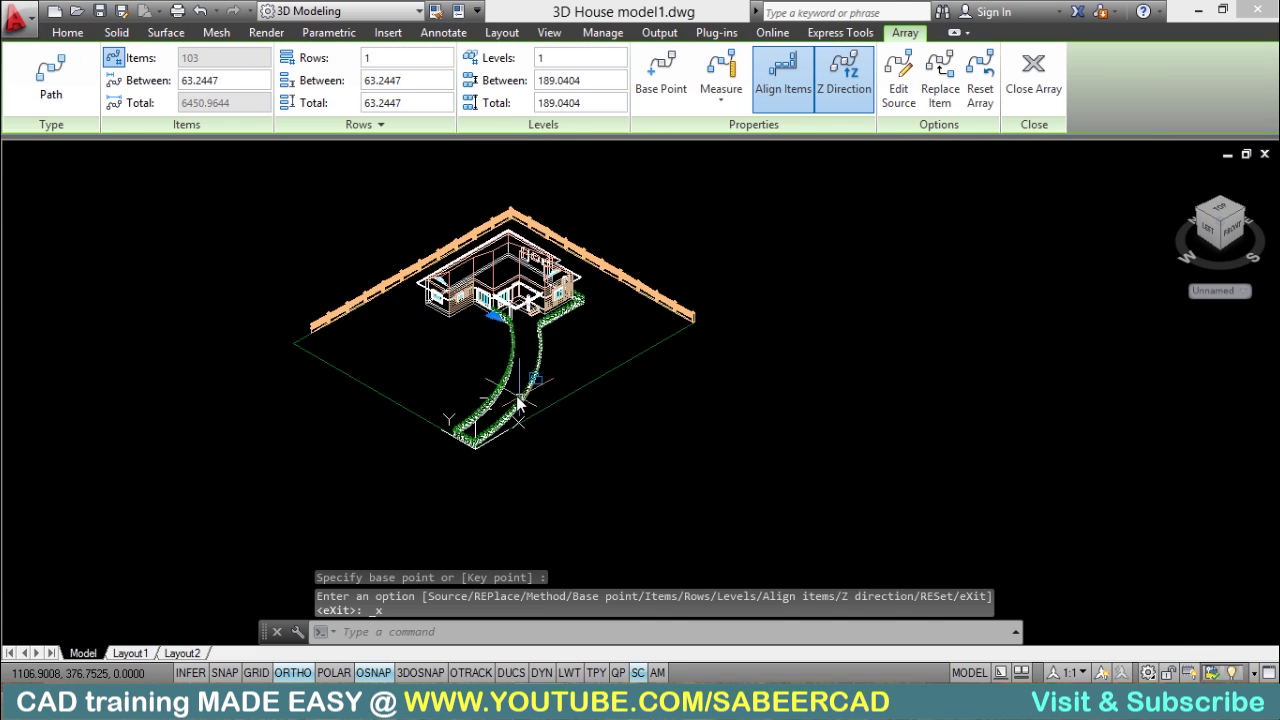
scroll(517, 400, "up", 5)
scroll(509, 351, "up", 3)
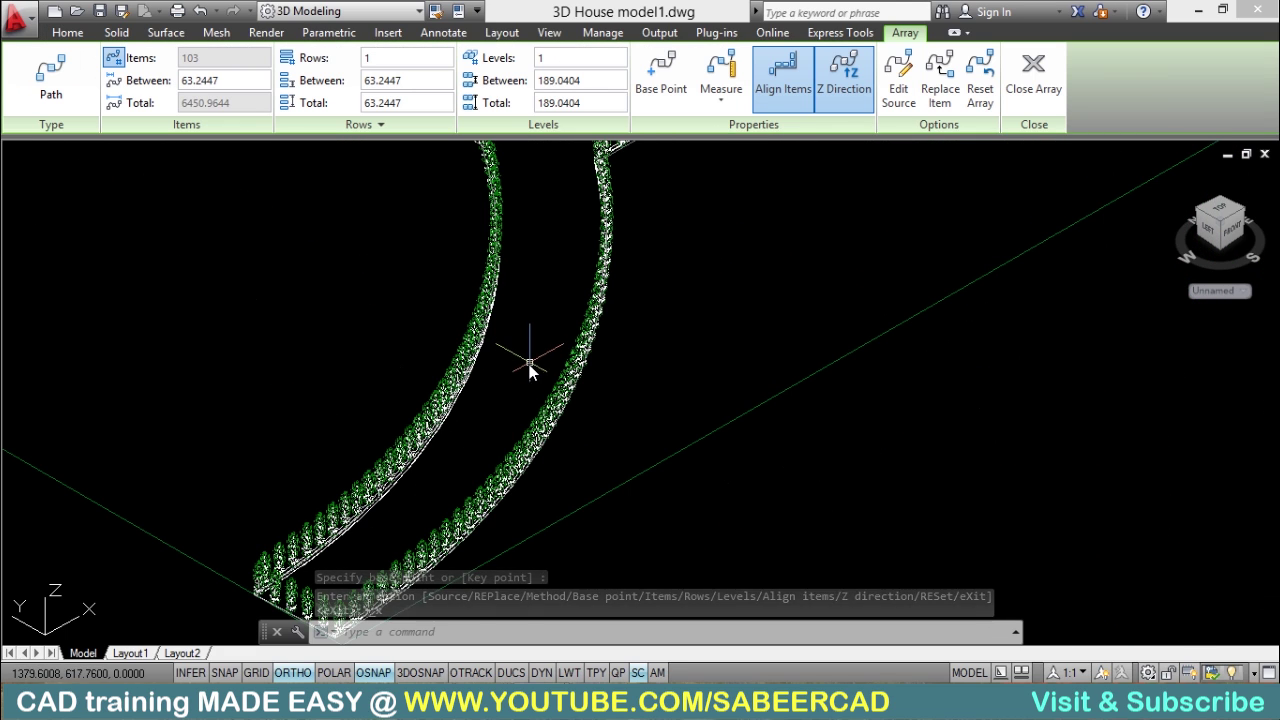
key("Escape")
scroll(429, 415, "up", 3)
scroll(440, 442, "down", 3)
scroll(440, 442, "up", 2)
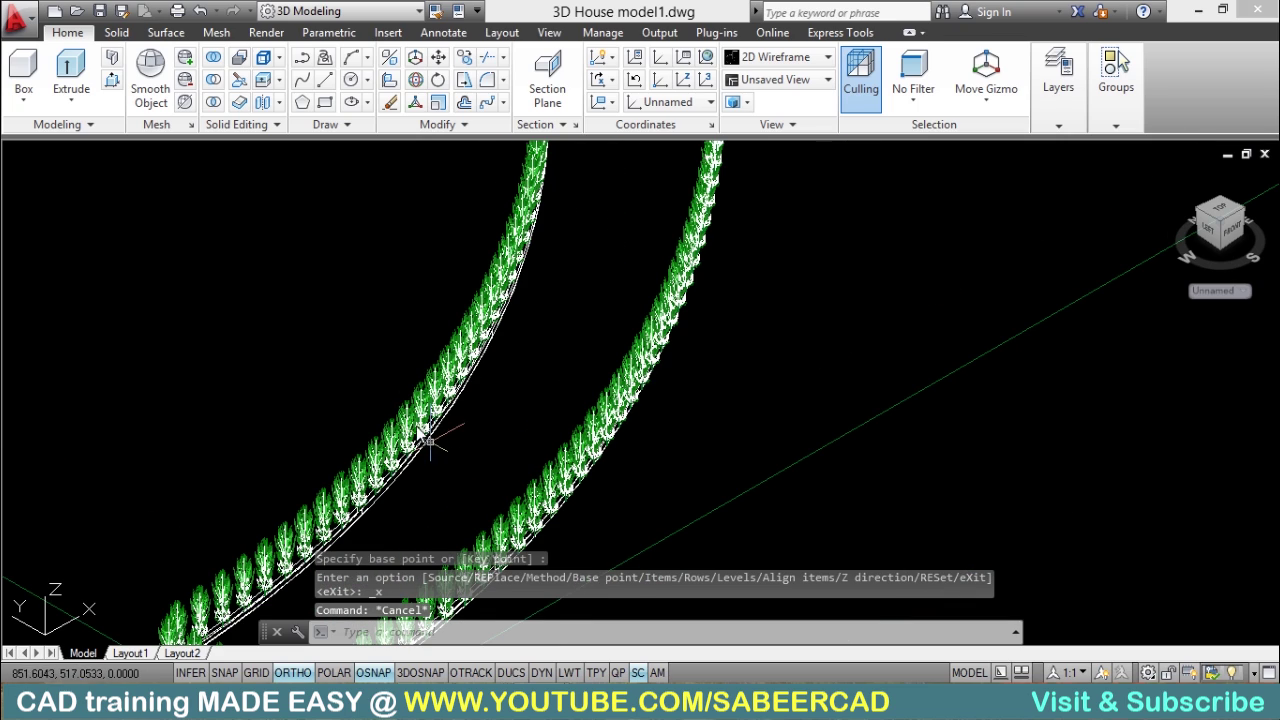
Step: Change the array's Between spacing from 125.3871 to 90, leaving 73 plants along the path
left_click(410, 440)
left_click(405, 436)
scroll(390, 400, "down", 5)
scroll(350, 310, "up", 8)
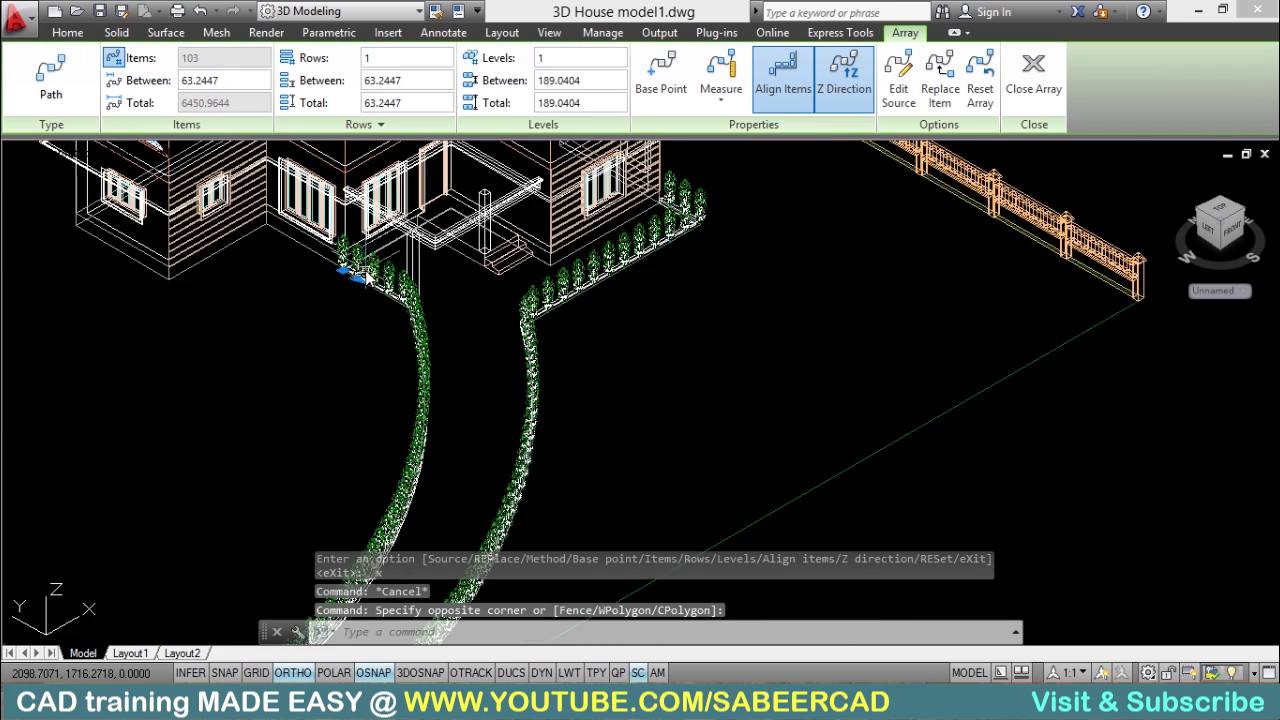
scroll(300, 340, "down", 3)
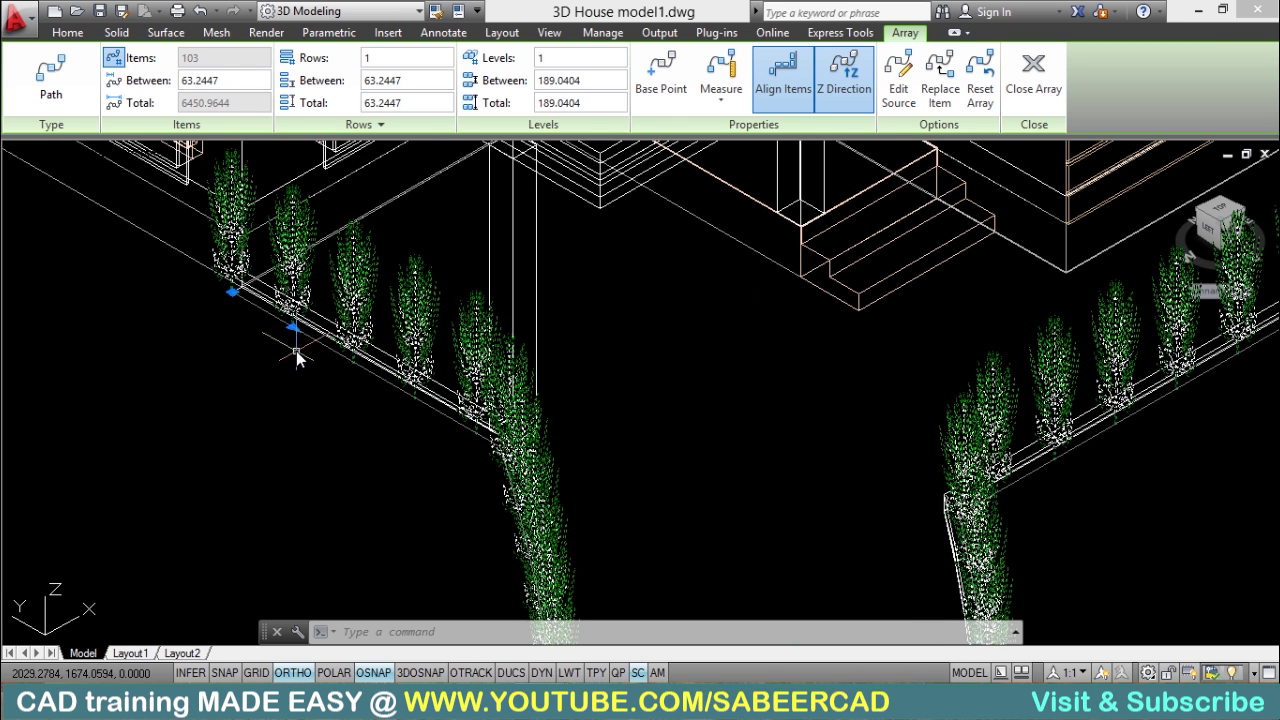
scroll(296, 352, "up", 2)
left_click(289, 316)
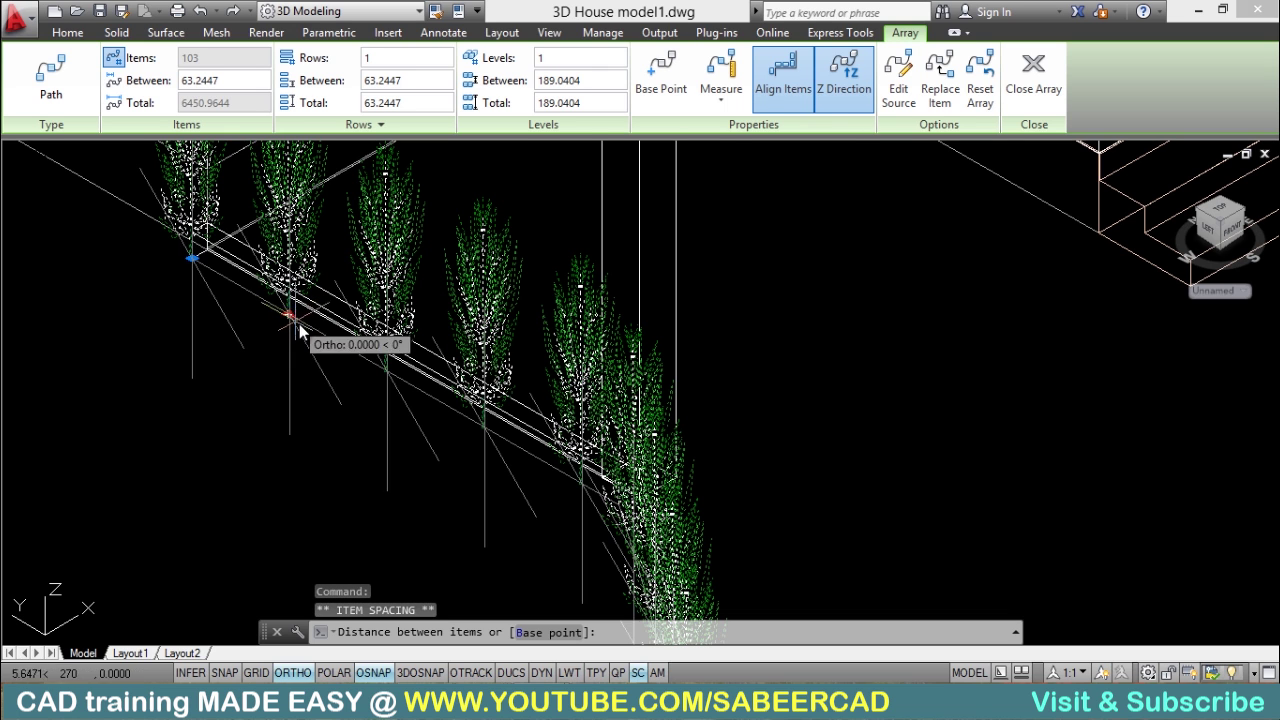
left_click(378, 390)
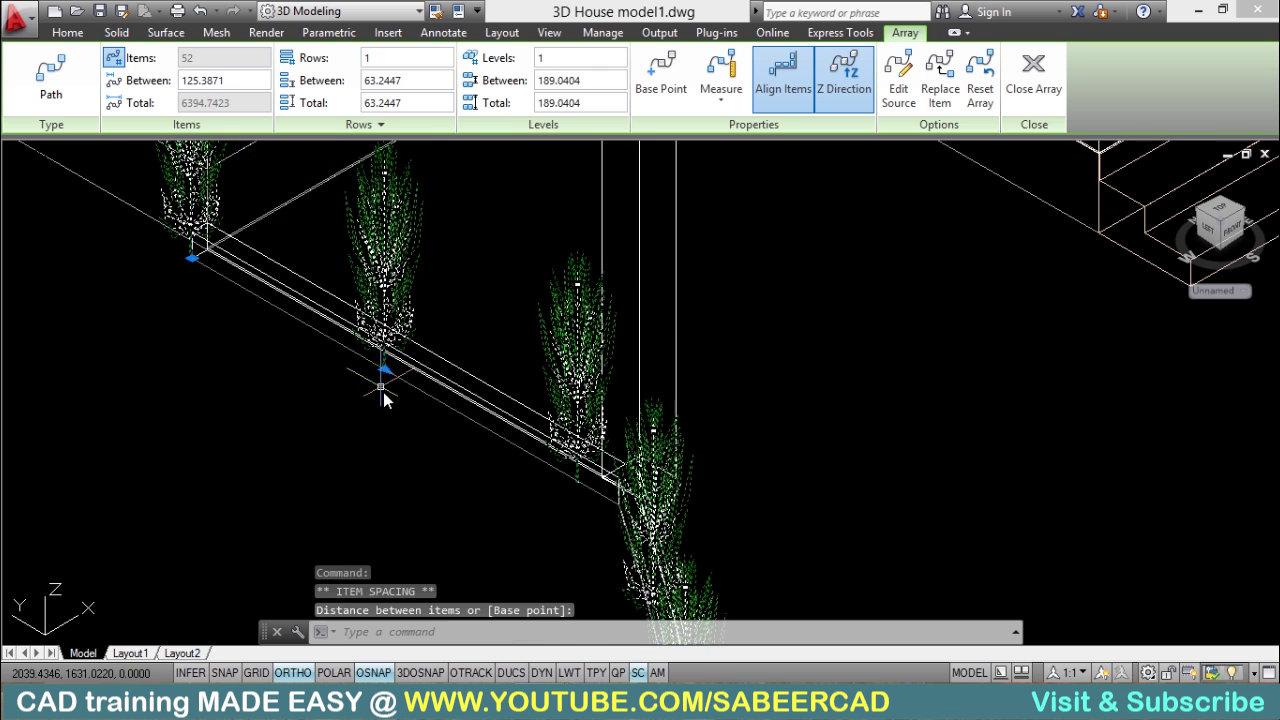
scroll(382, 388, "down", 5)
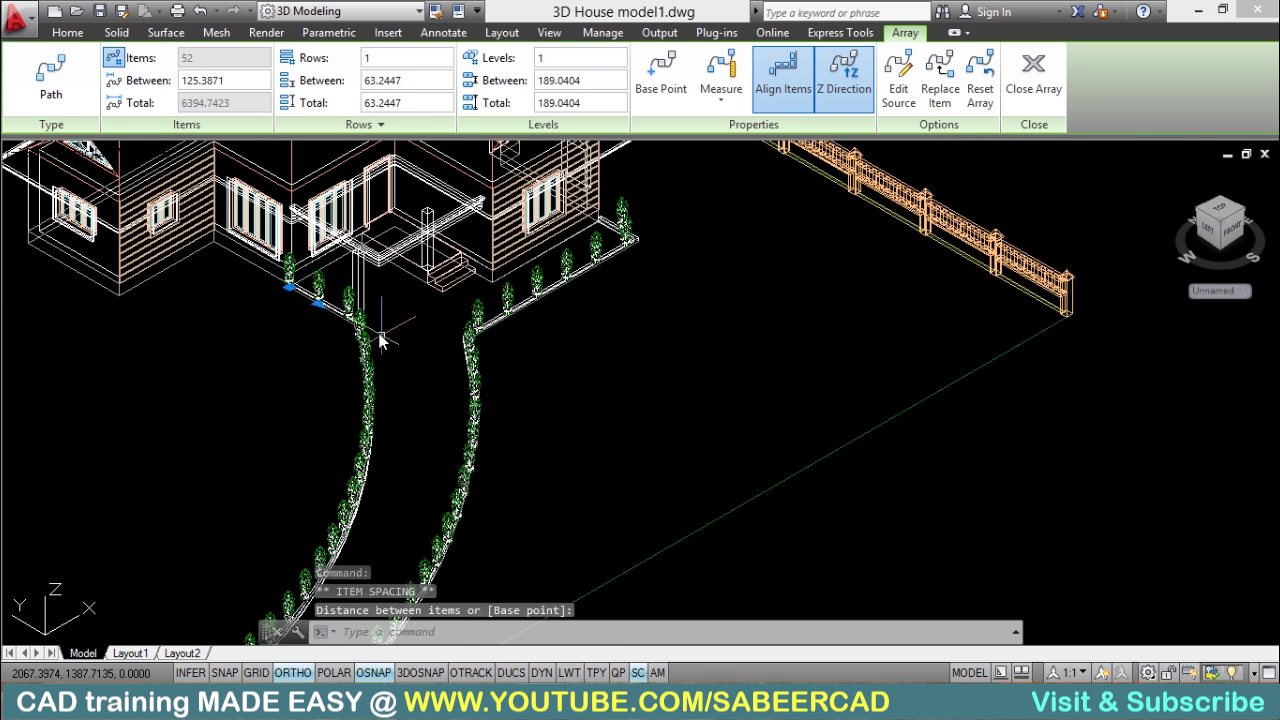
scroll(380, 340, "up", 3)
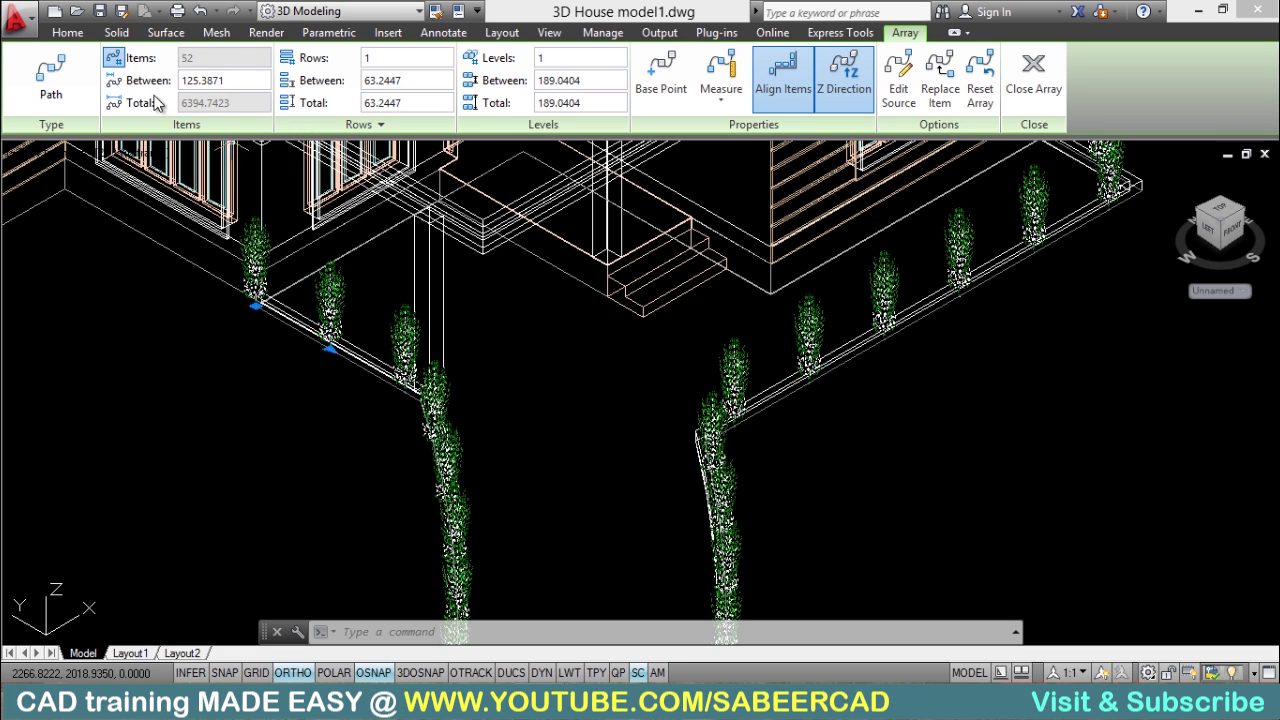
left_click(222, 80)
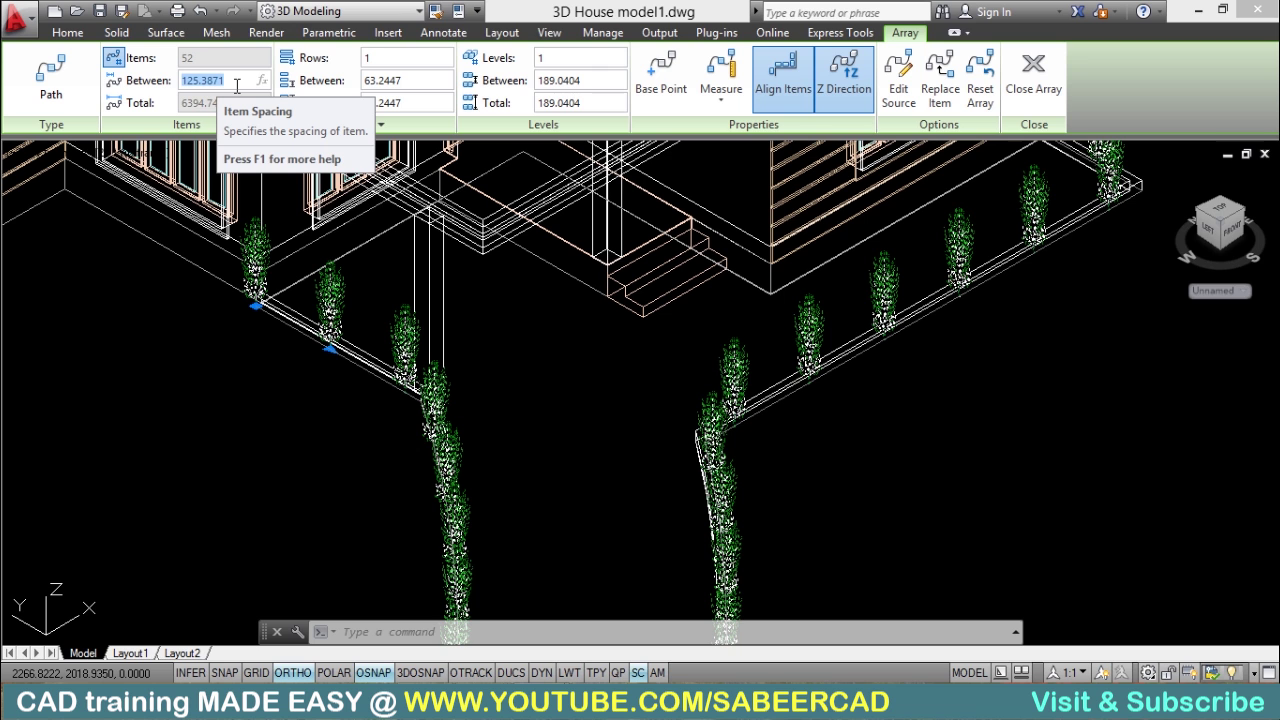
key("Return")
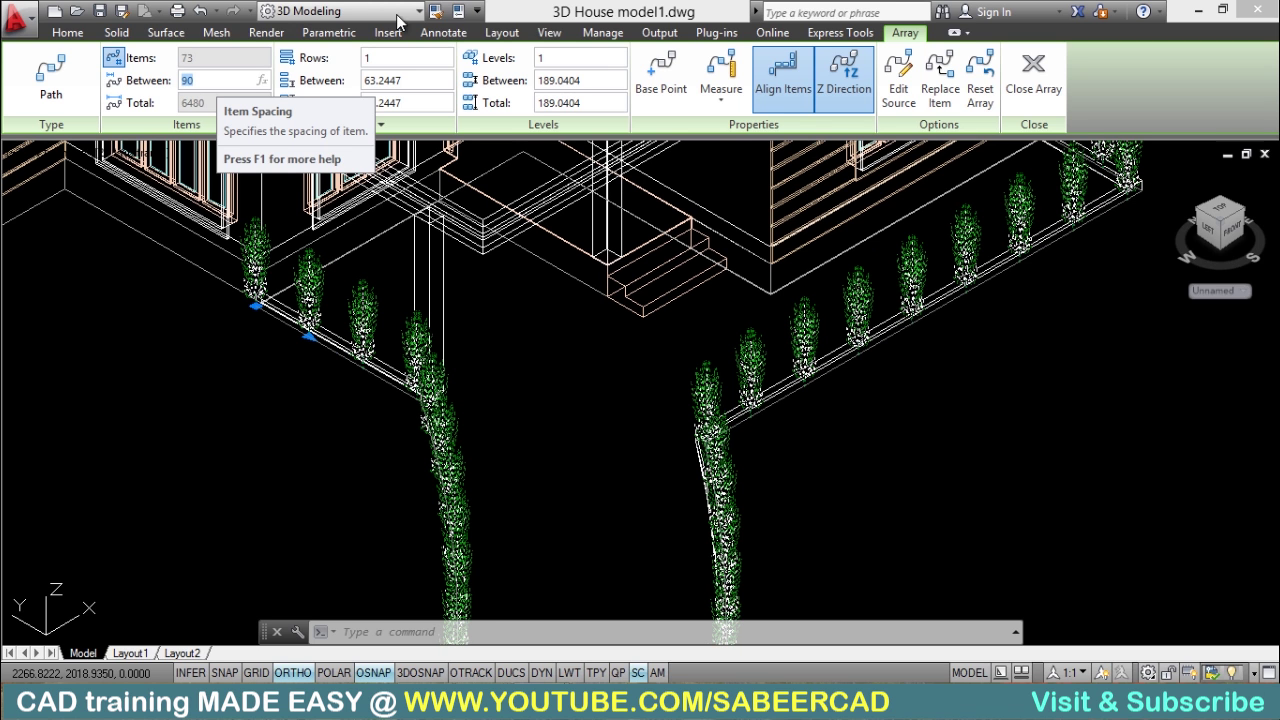
Step: Zoom in on the tree rows and window-select the 73-plant path array
key("Escape")
key("Escape")
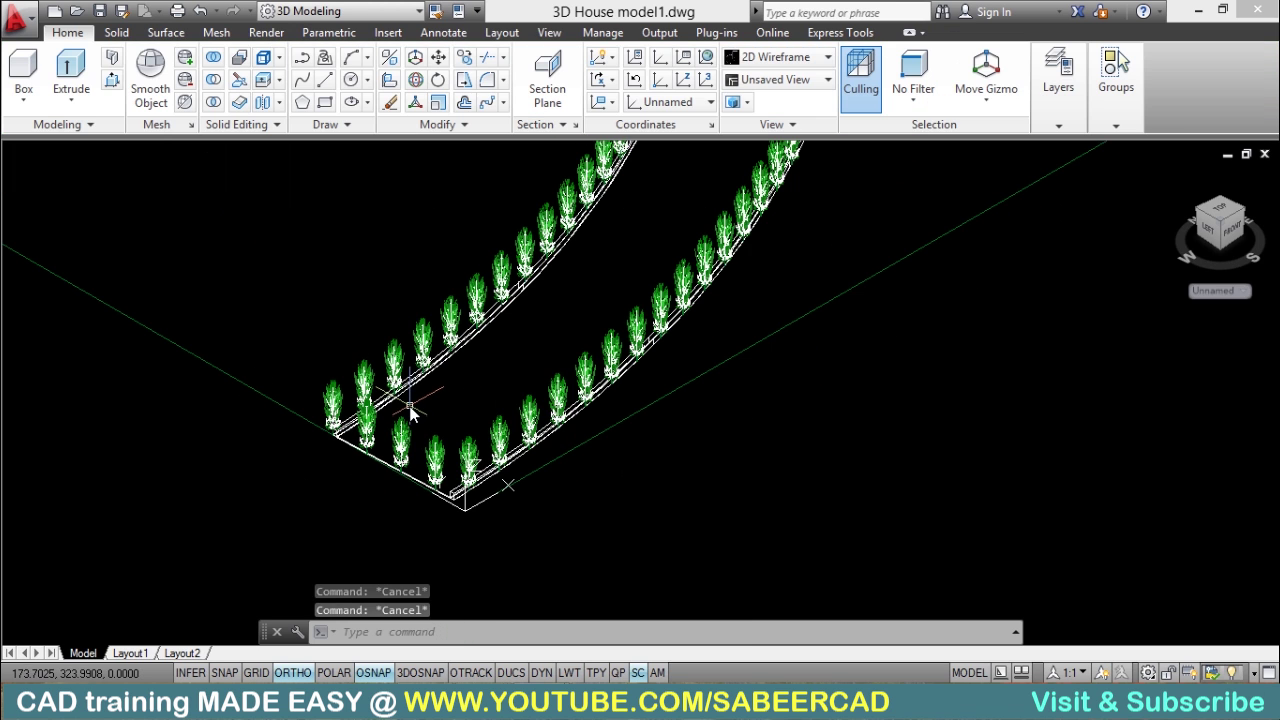
scroll(400, 420, "up", 5)
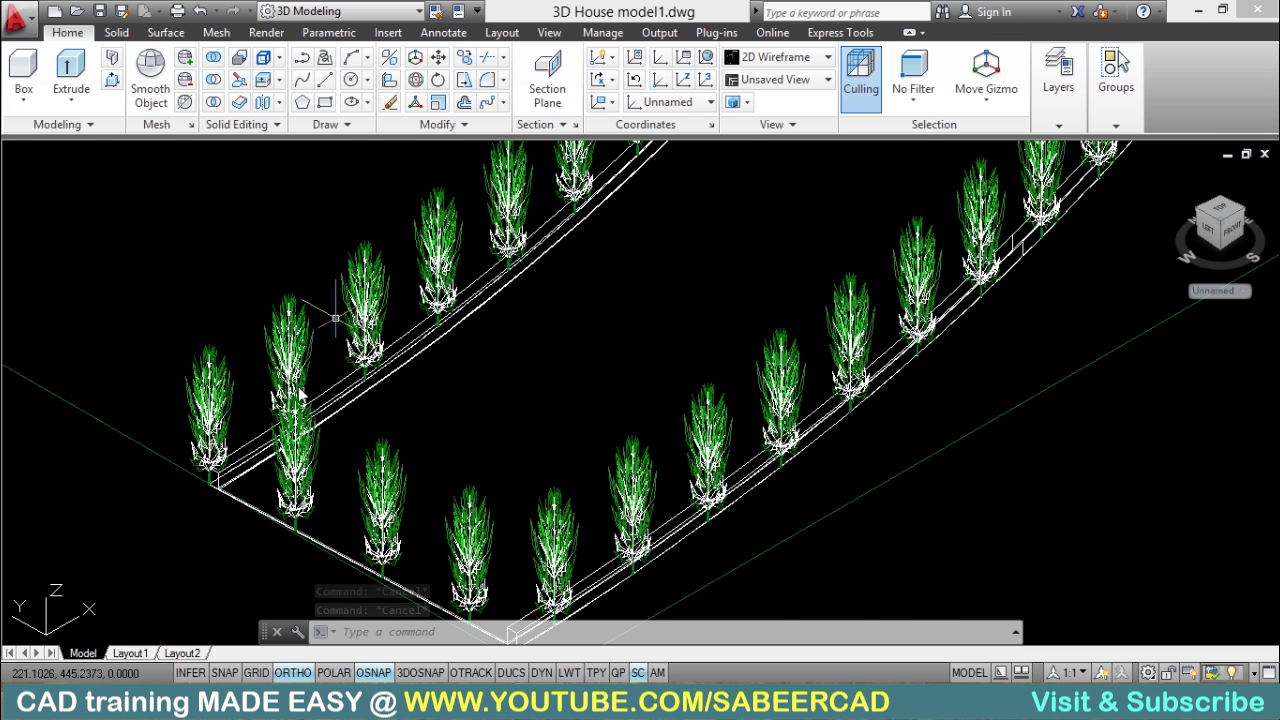
scroll(212, 432, "up", 2)
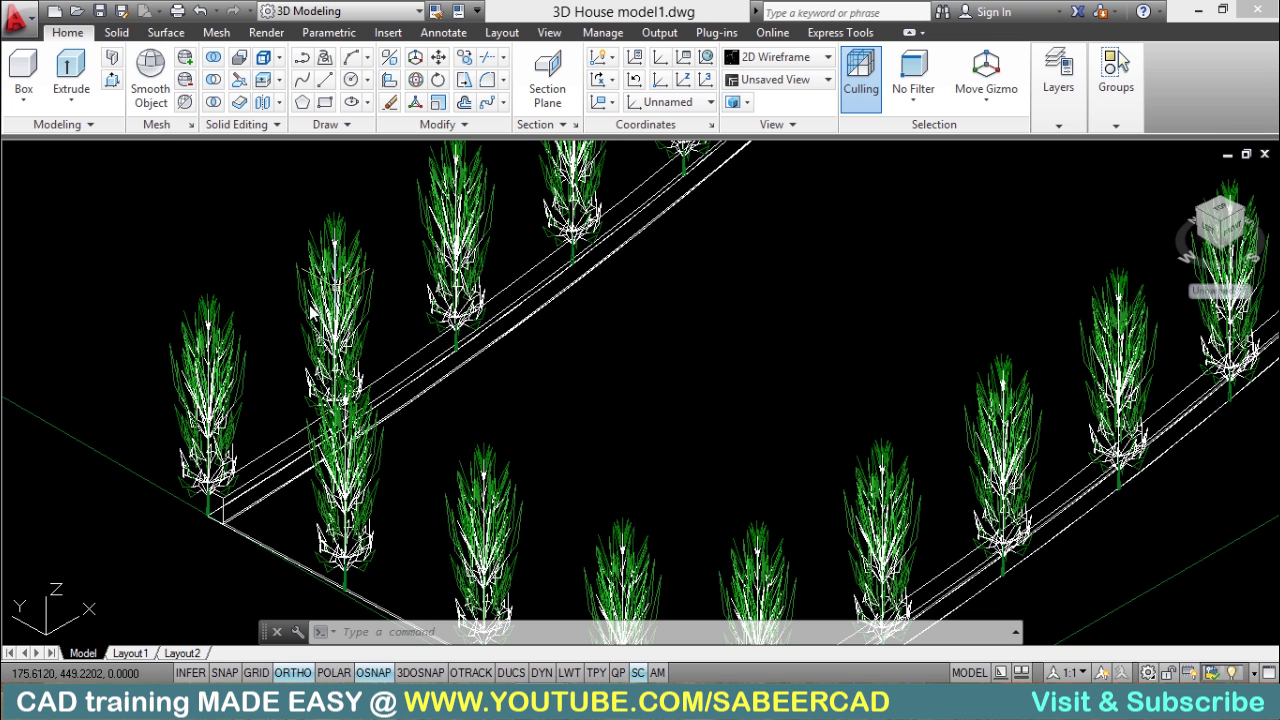
left_click(210, 340)
left_click(188, 324)
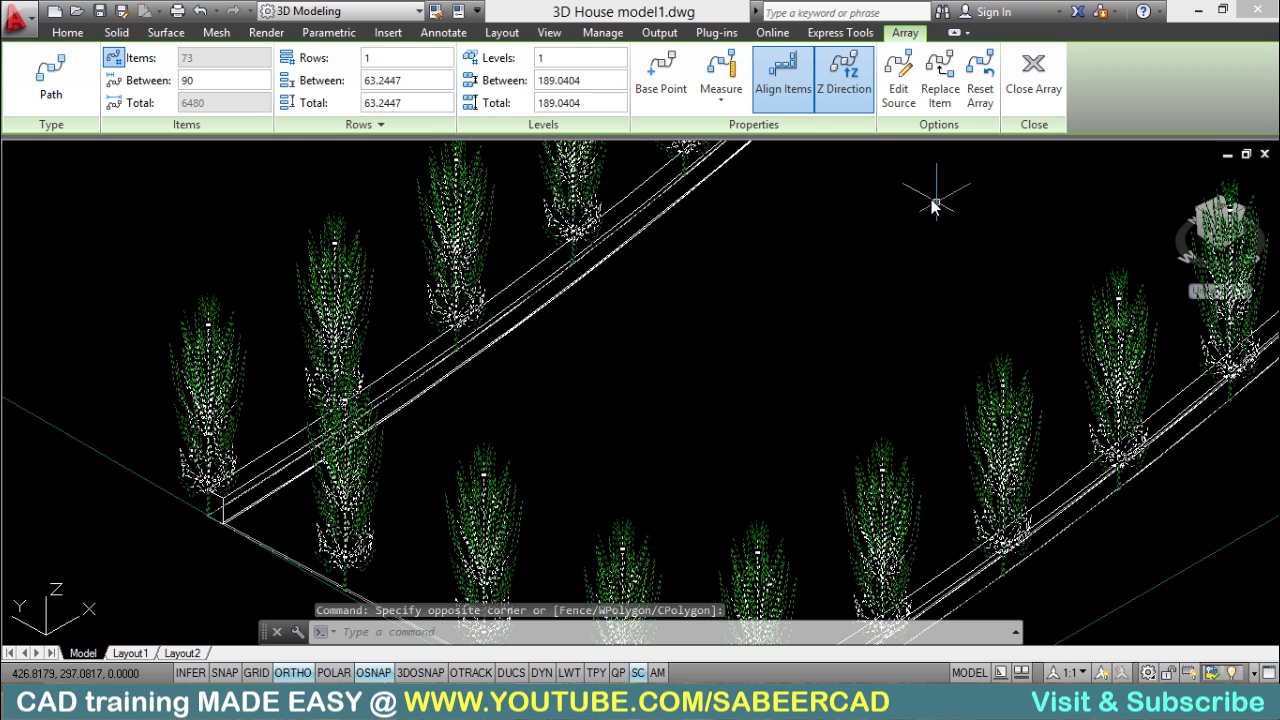
Step: Enter Edit Source mode on one plant of the path array
left_click(901, 85)
left_click(219, 345)
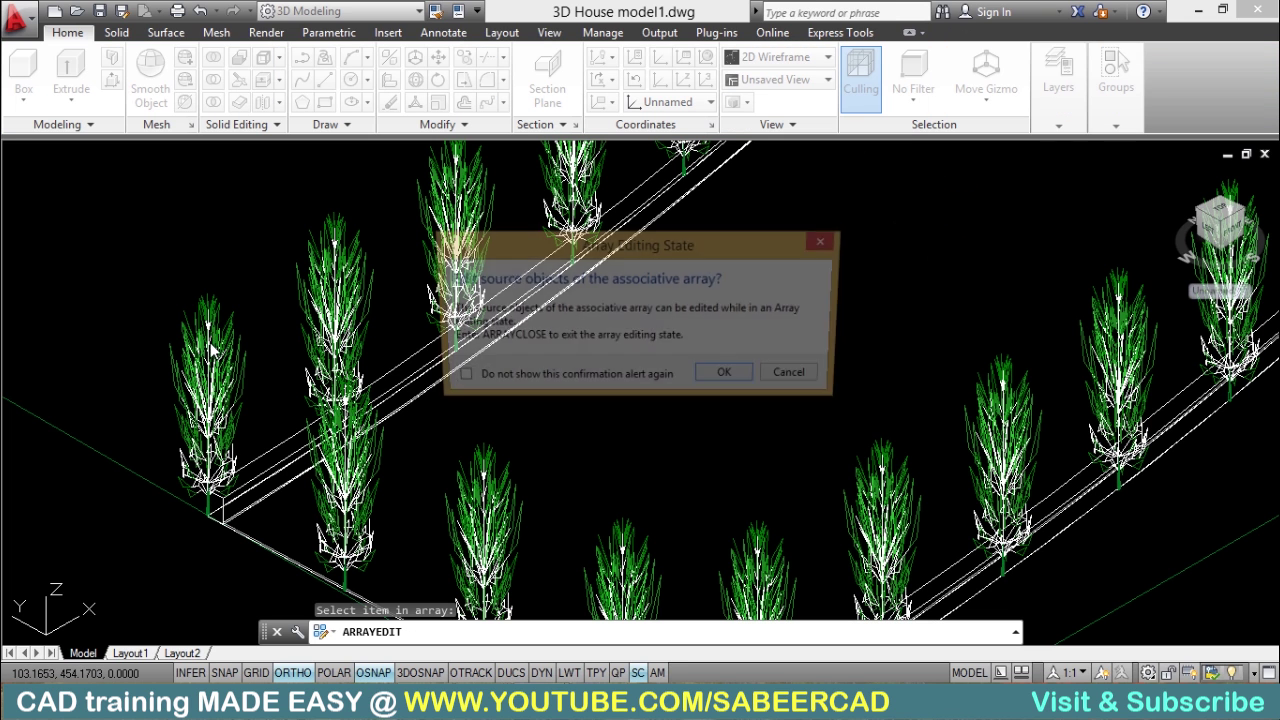
left_click(730, 378)
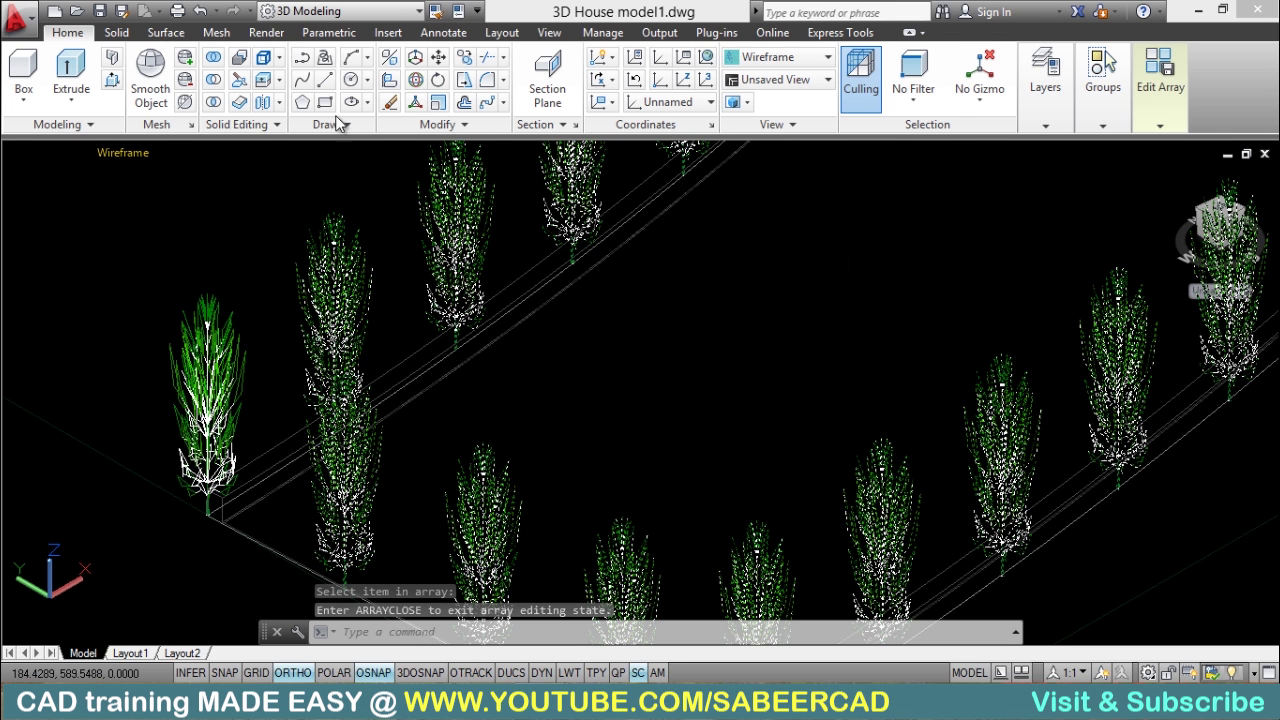
Step: Scale the source plant by 0.7 about the base of the plant
left_click(438, 102)
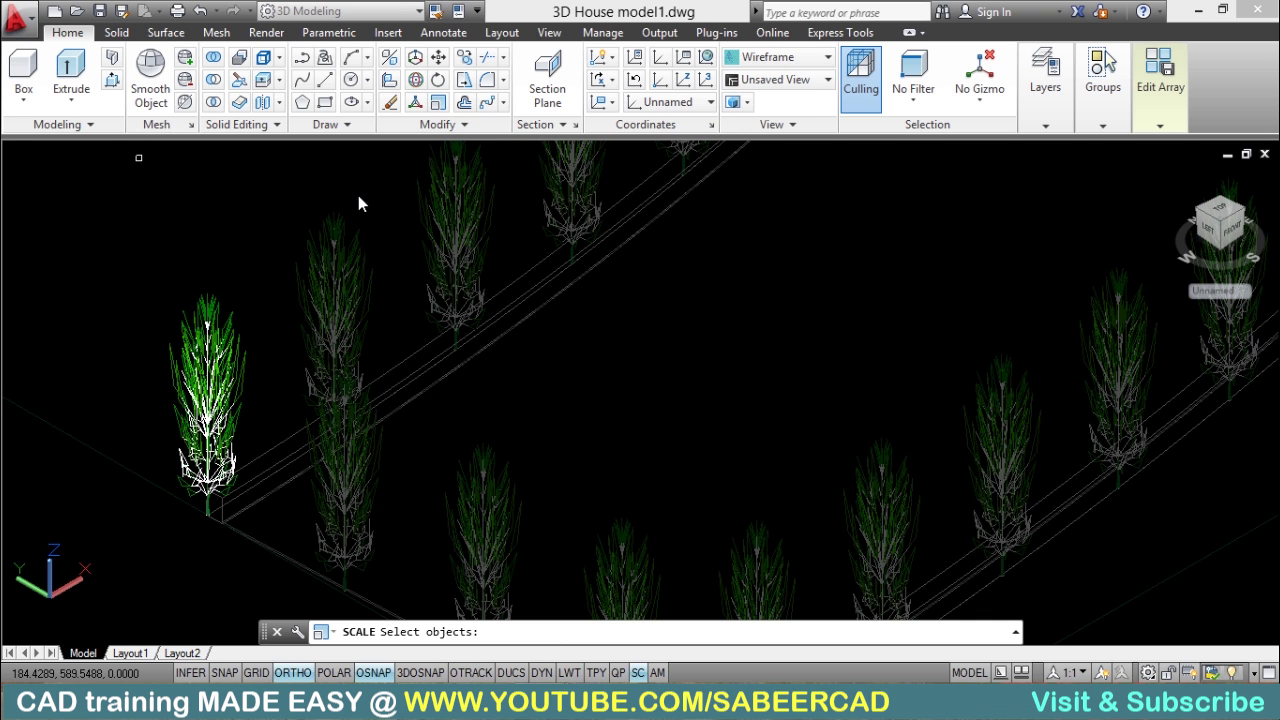
left_click(168, 398)
key("Return")
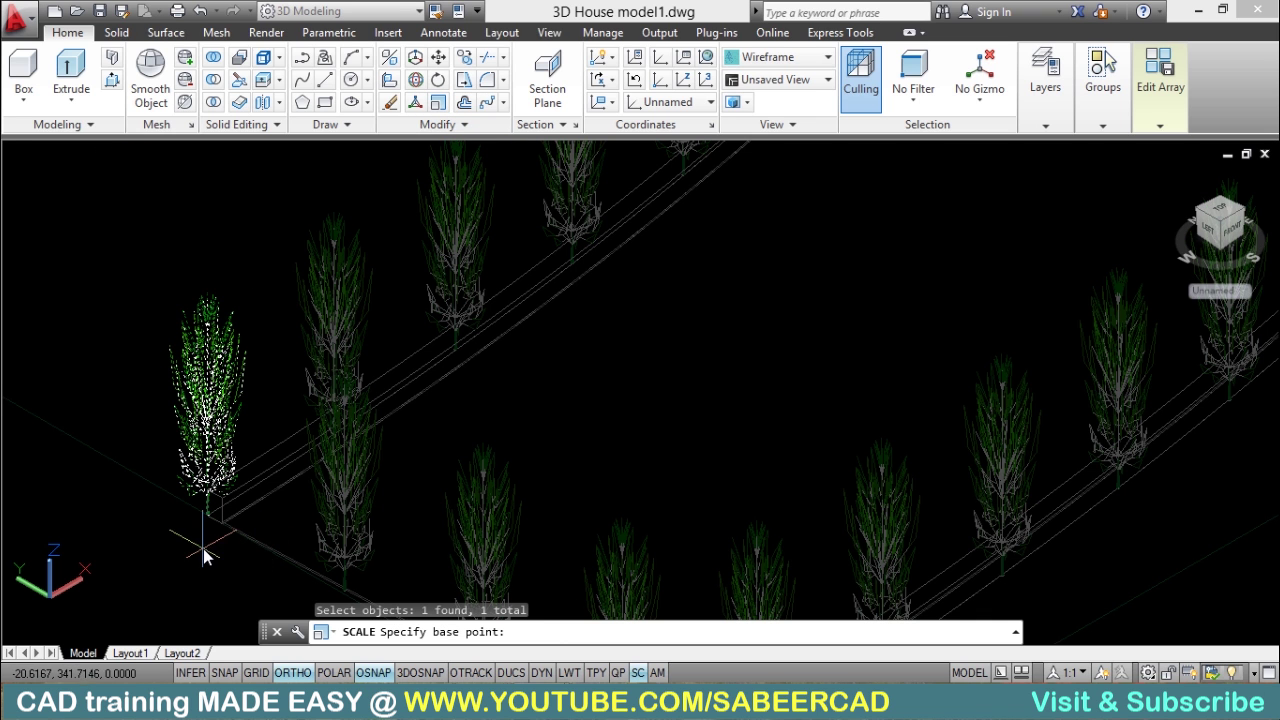
scroll(200, 545, "up", 5)
left_click(246, 325)
scroll(226, 467, "down", 5)
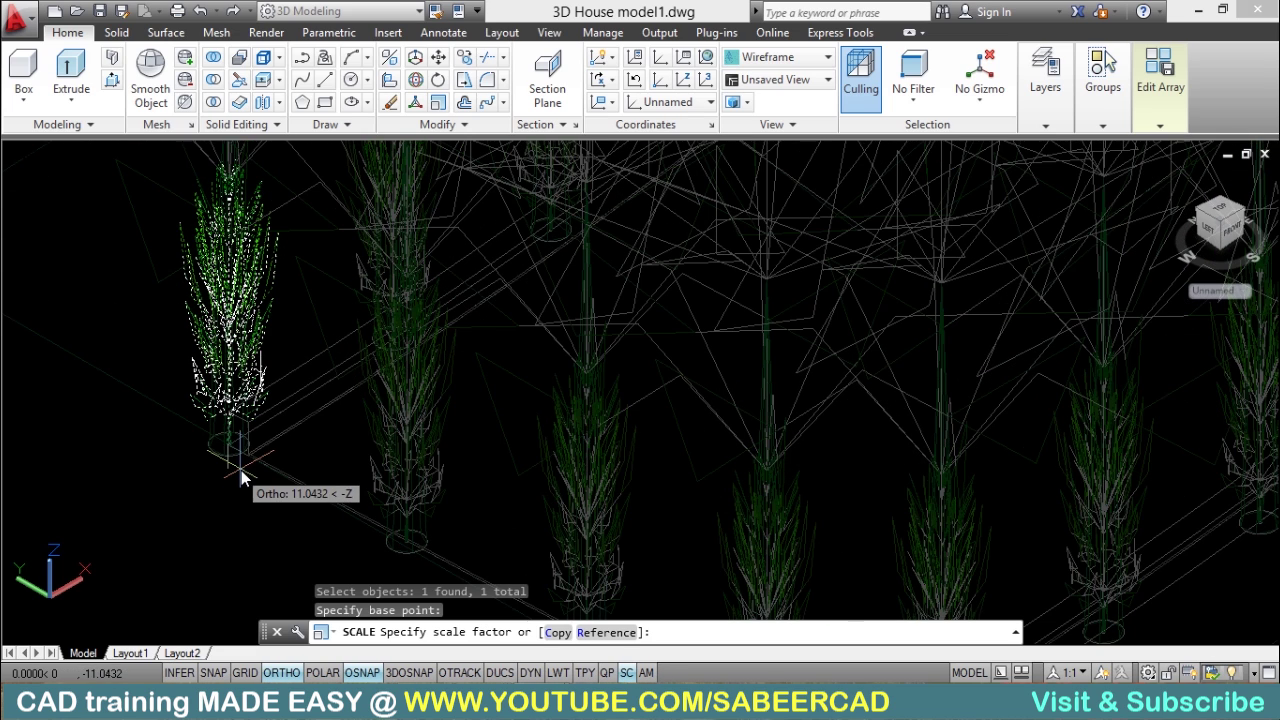
type("0")
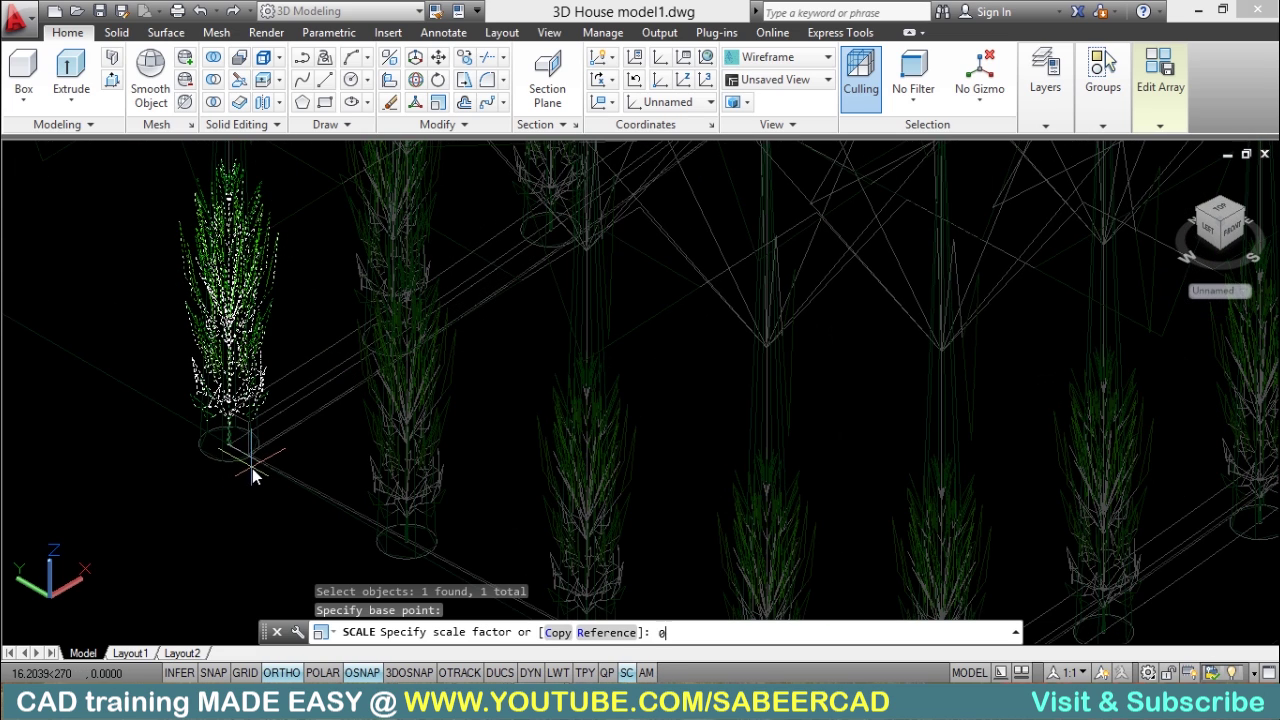
type(".7")
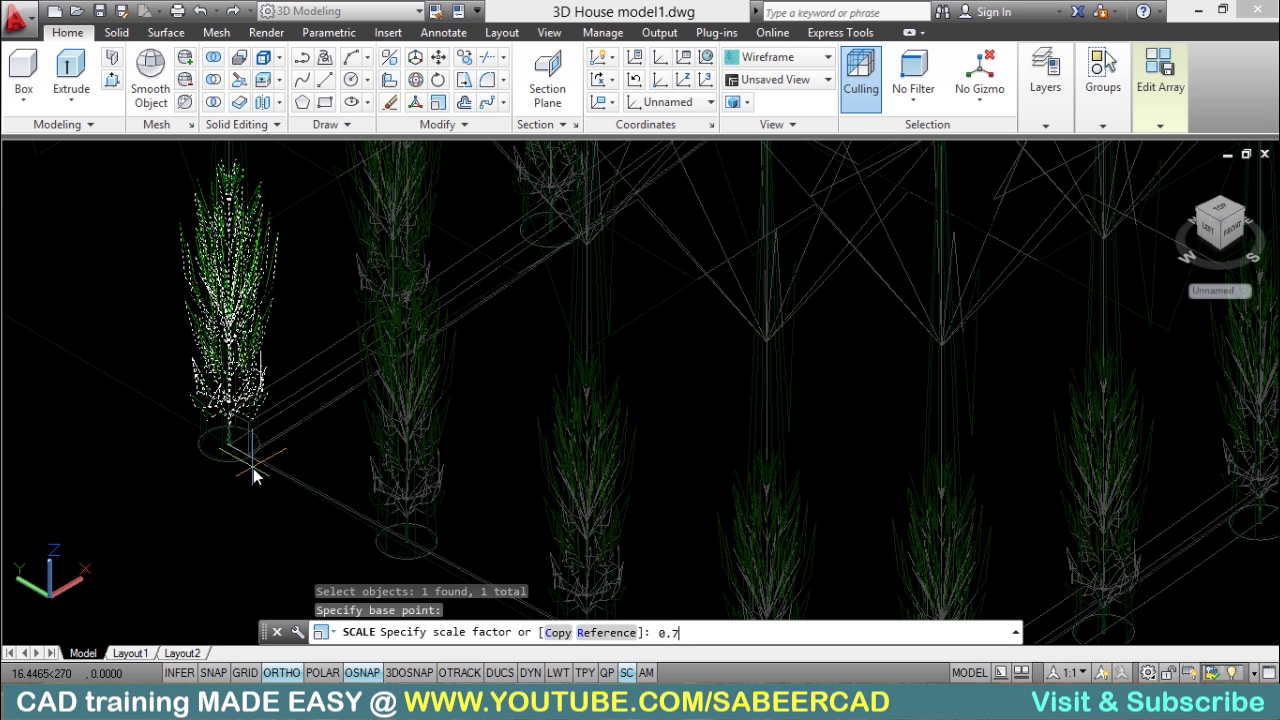
key("Return")
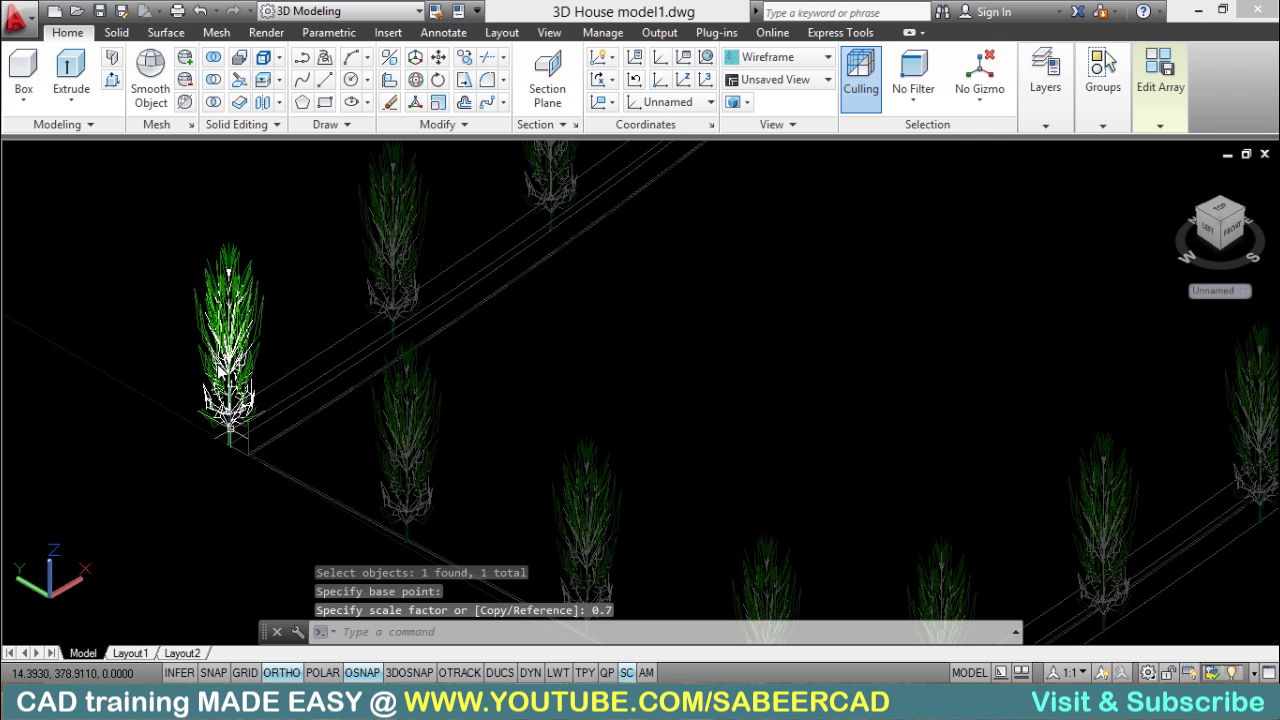
scroll(216, 357, "down", 2)
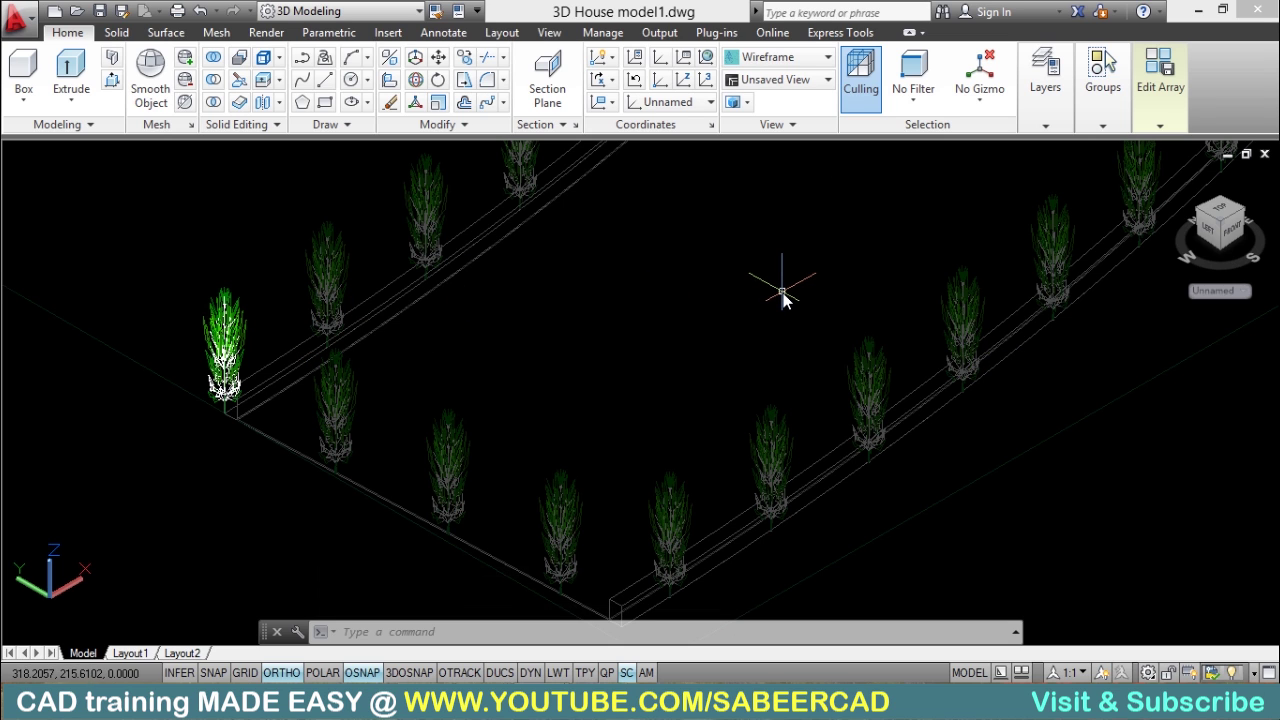
Step: Save the source edit so all arrayed plants shrink, then pan along the plant rows
left_click(1156, 119)
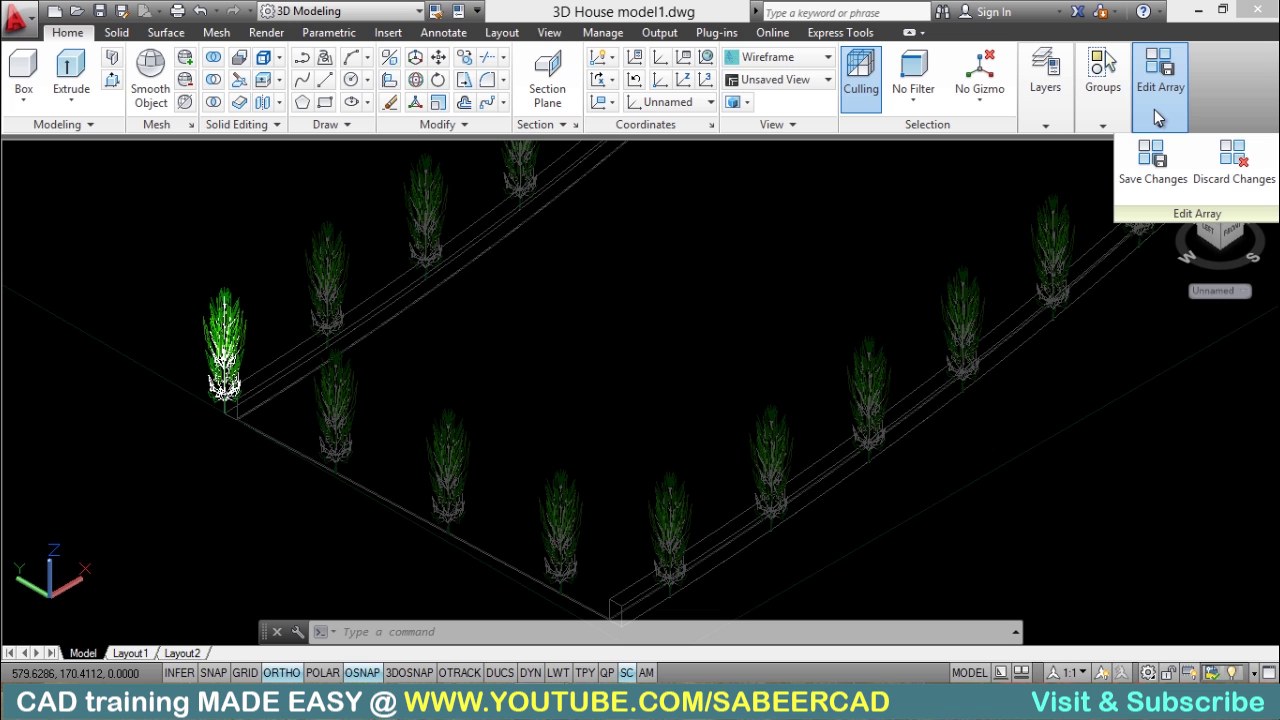
left_click(1154, 168)
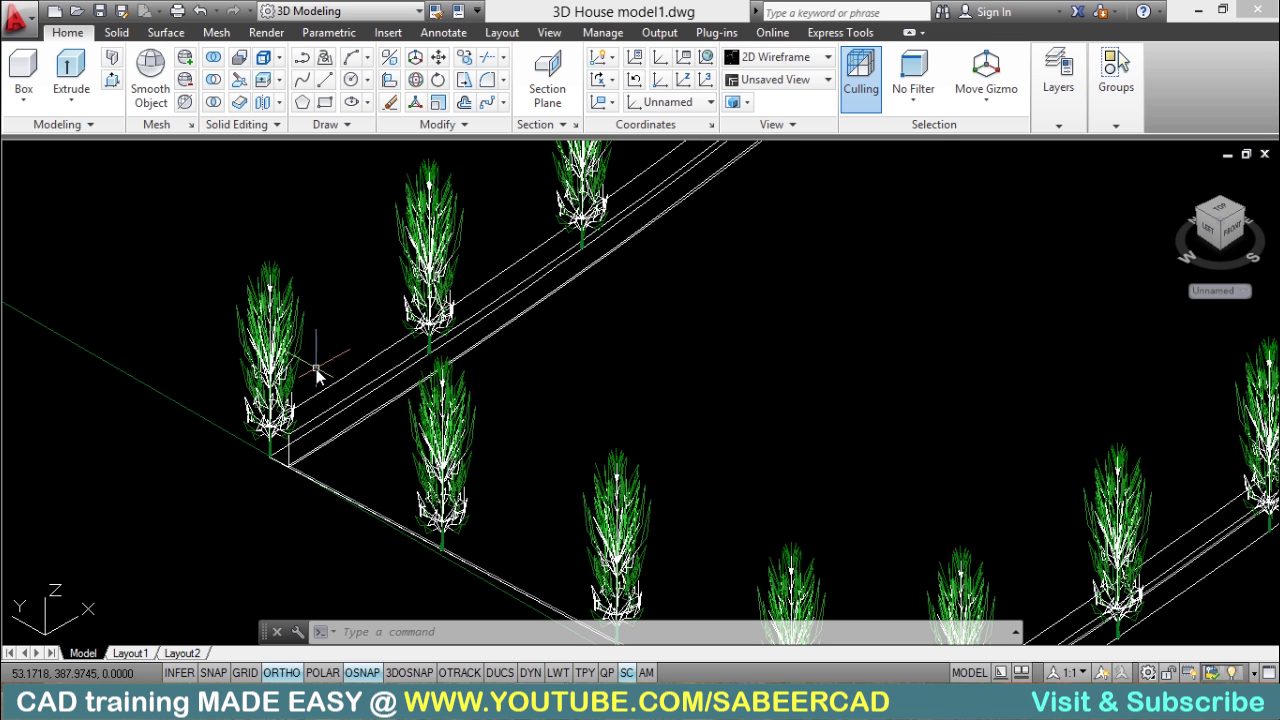
scroll(300, 345, "down", 3)
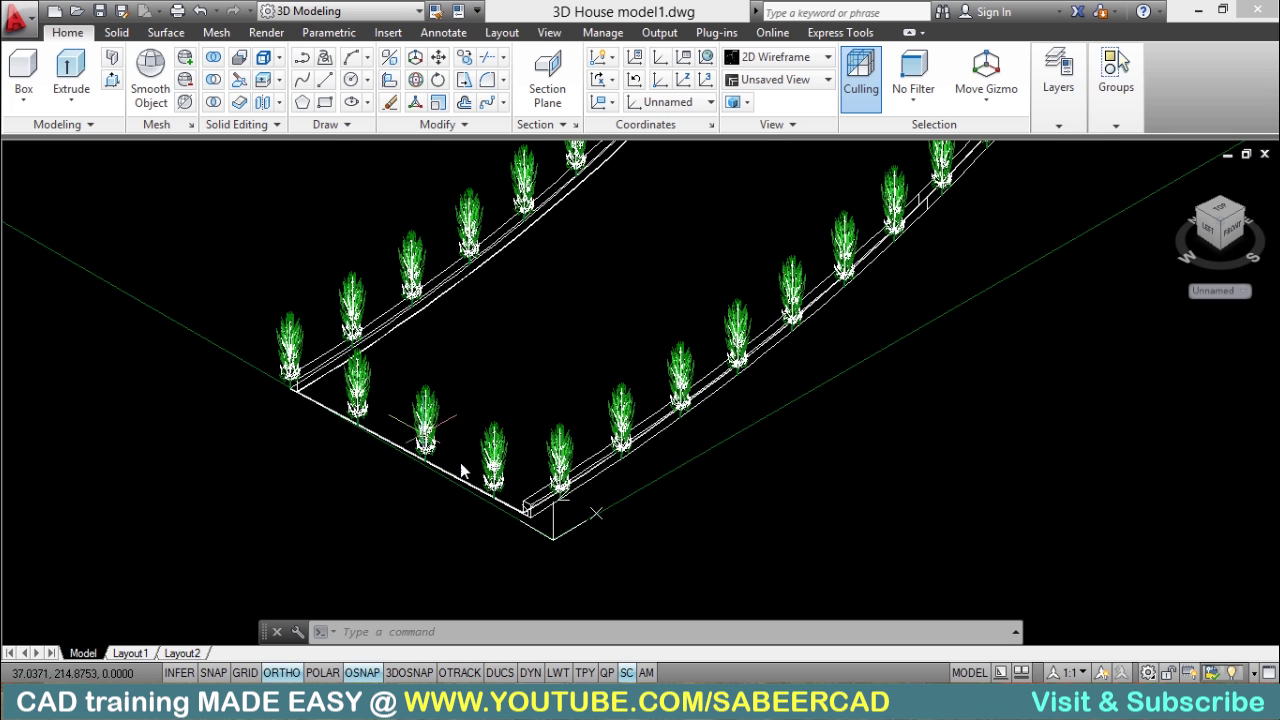
scroll(432, 445, "up", 2)
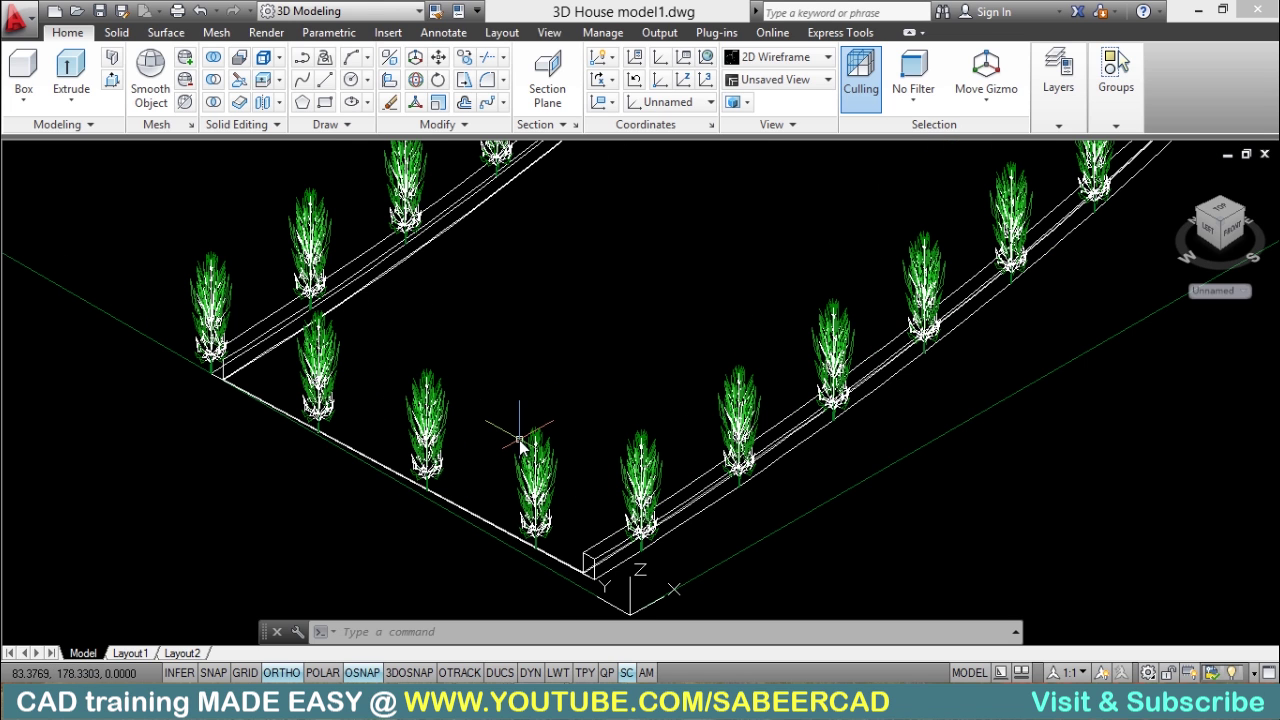
middle_click_drag(575, 460, 464, 456)
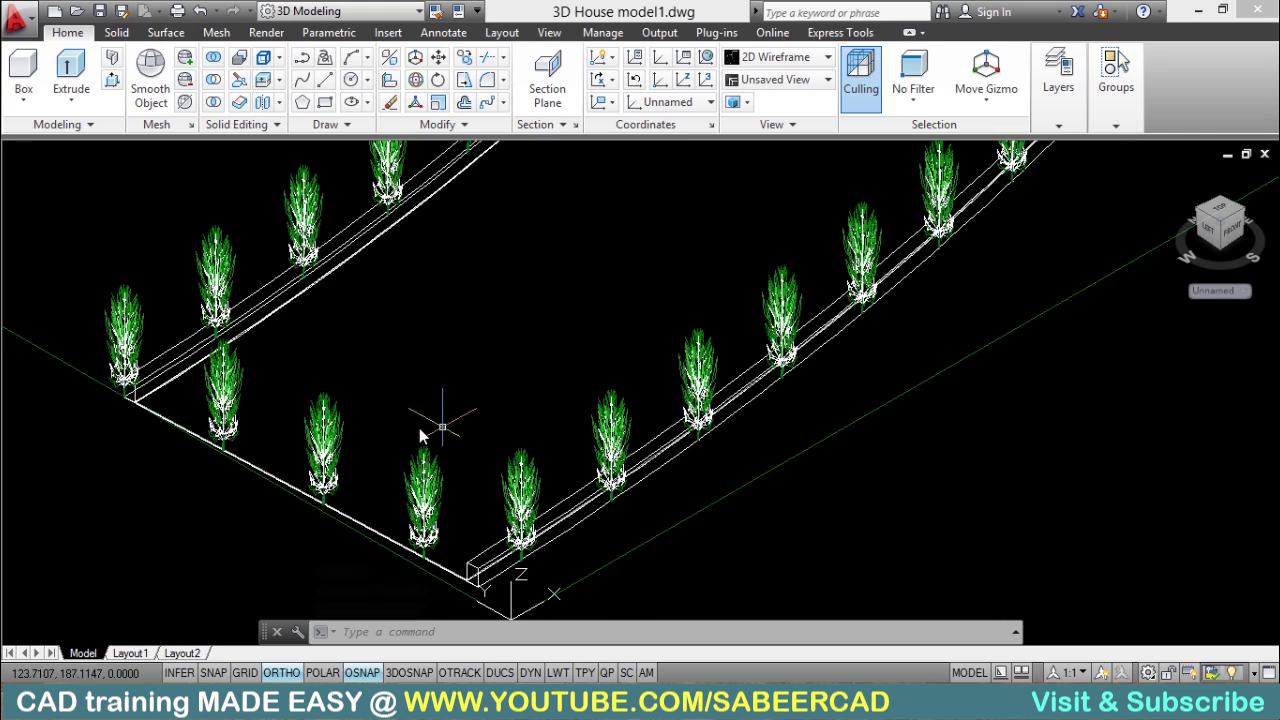
Step: Select the plant array to check its 90 spacing, deselect it, and pan toward the walkway corner
left_click(340, 437)
scroll(368, 498, "down", 3)
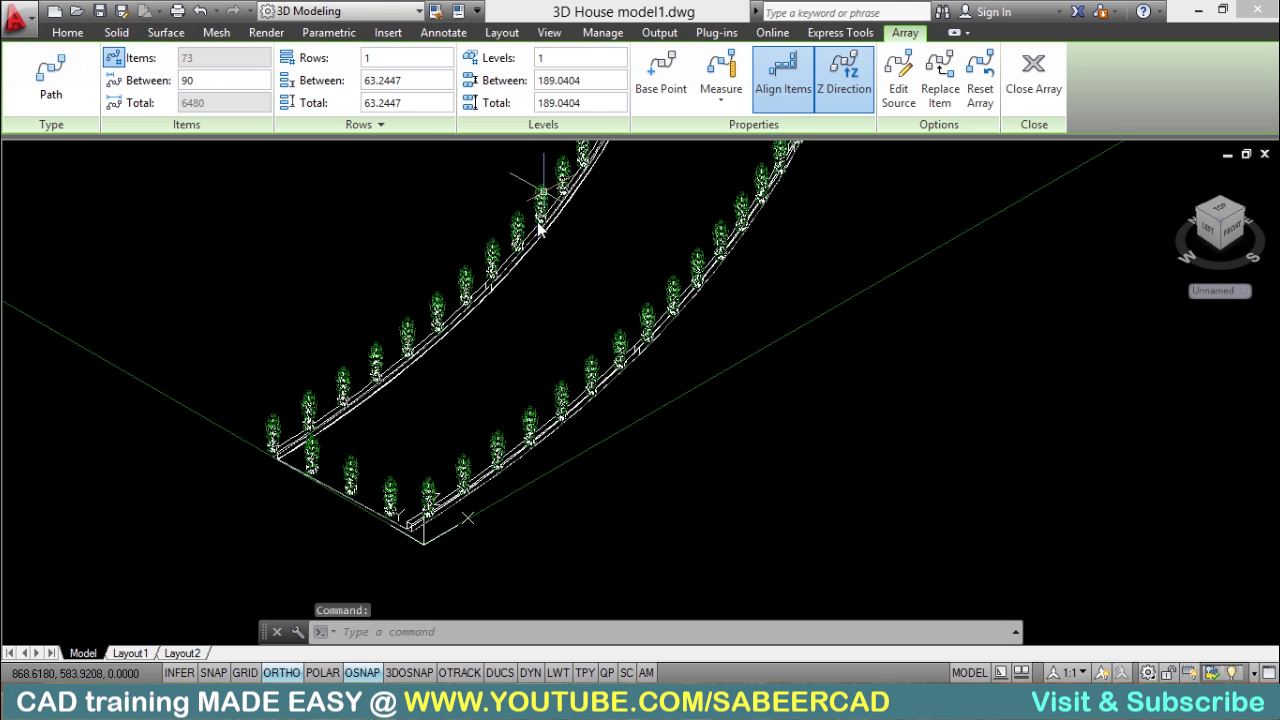
scroll(316, 485, "up", 3)
key("Escape")
middle_click_drag(288, 570, 316, 530)
scroll(316, 530, "up", 2)
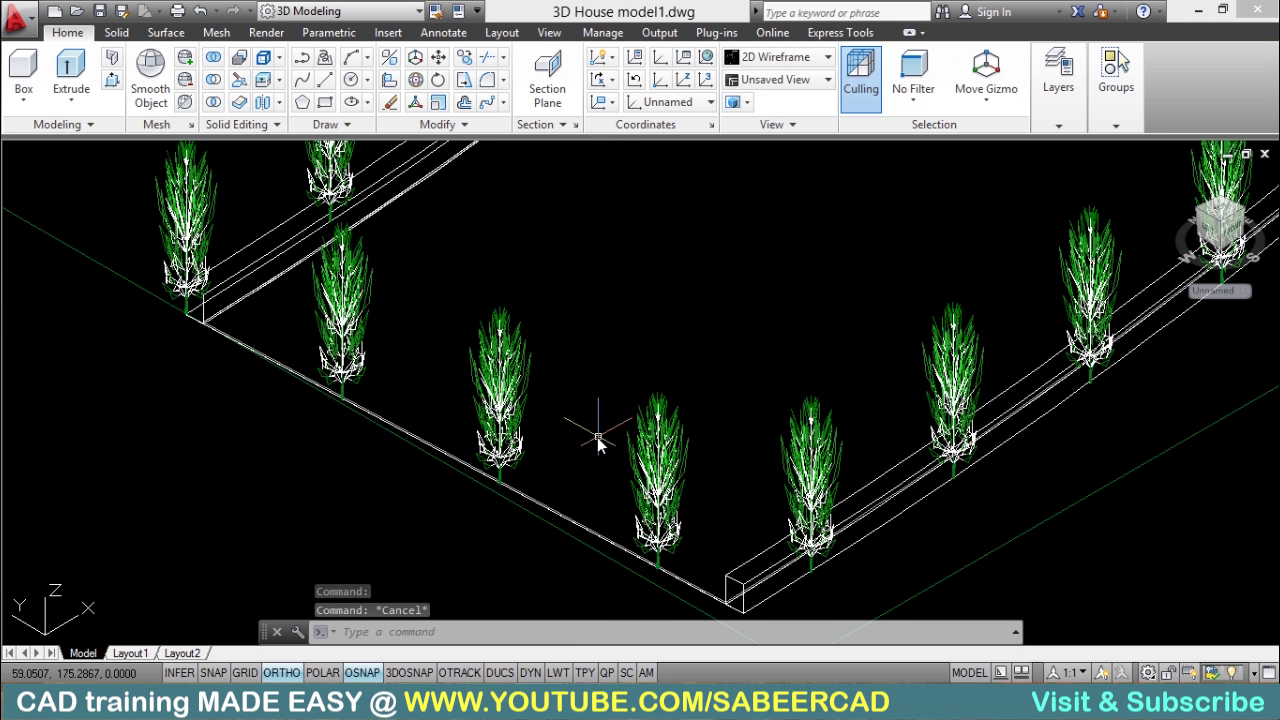
Step: Erase the three extra plants at the walkway corner's straight stretch
left_click(344, 298)
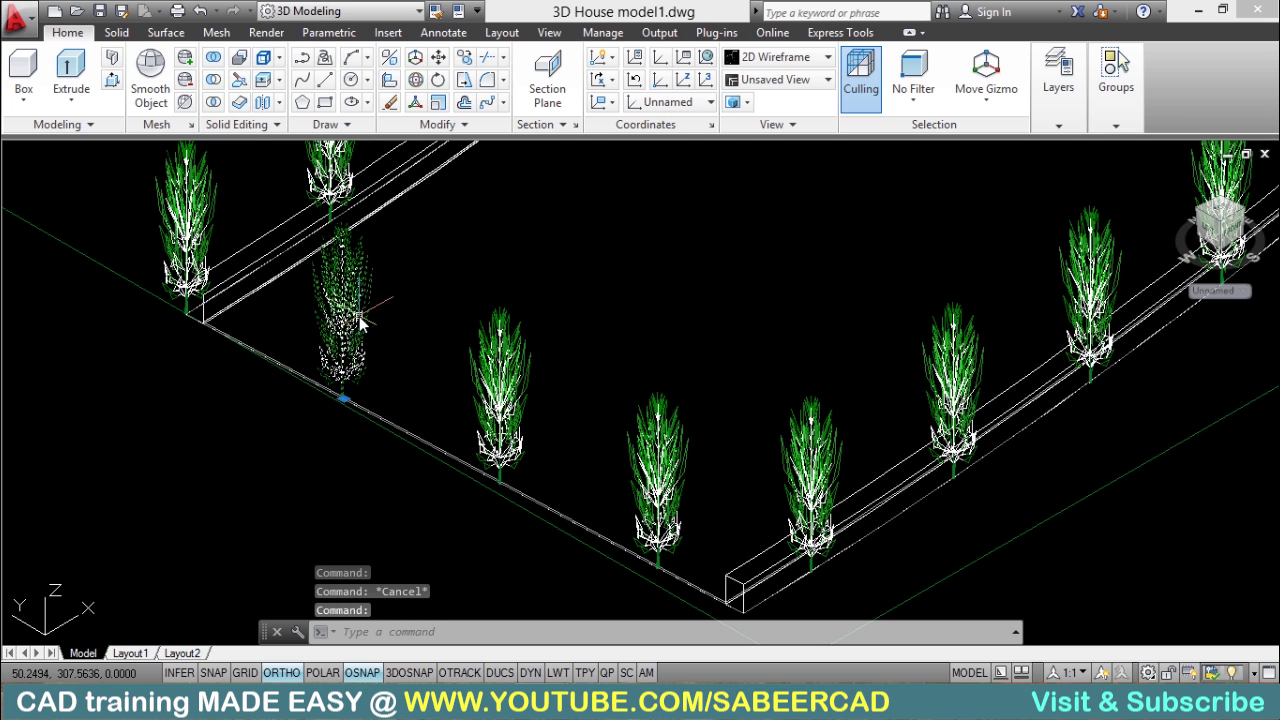
left_click(510, 370)
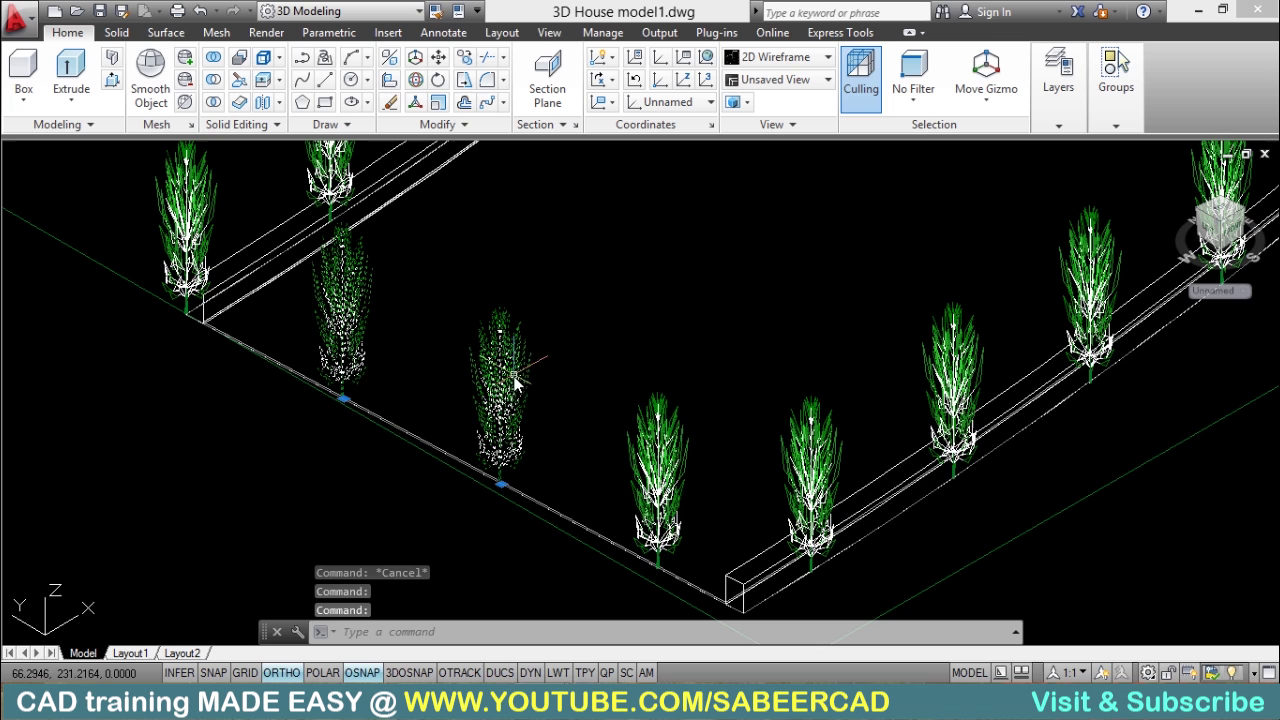
left_click(689, 495)
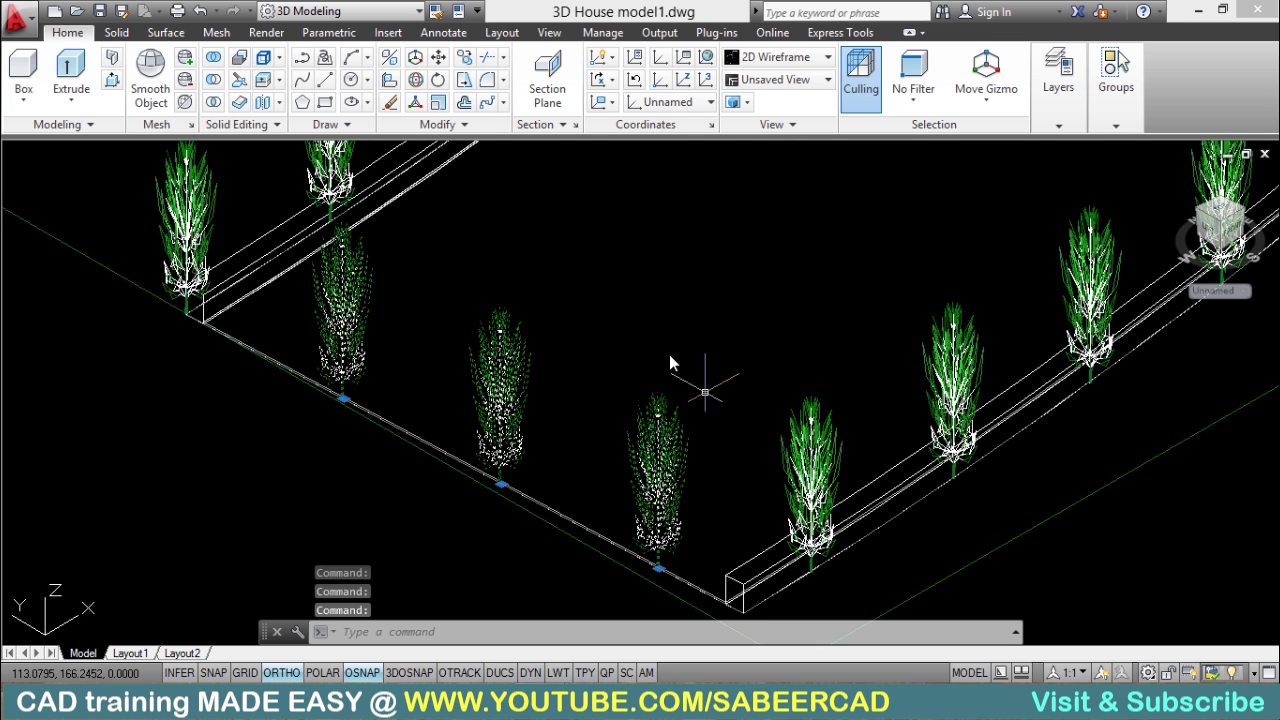
left_click(390, 103)
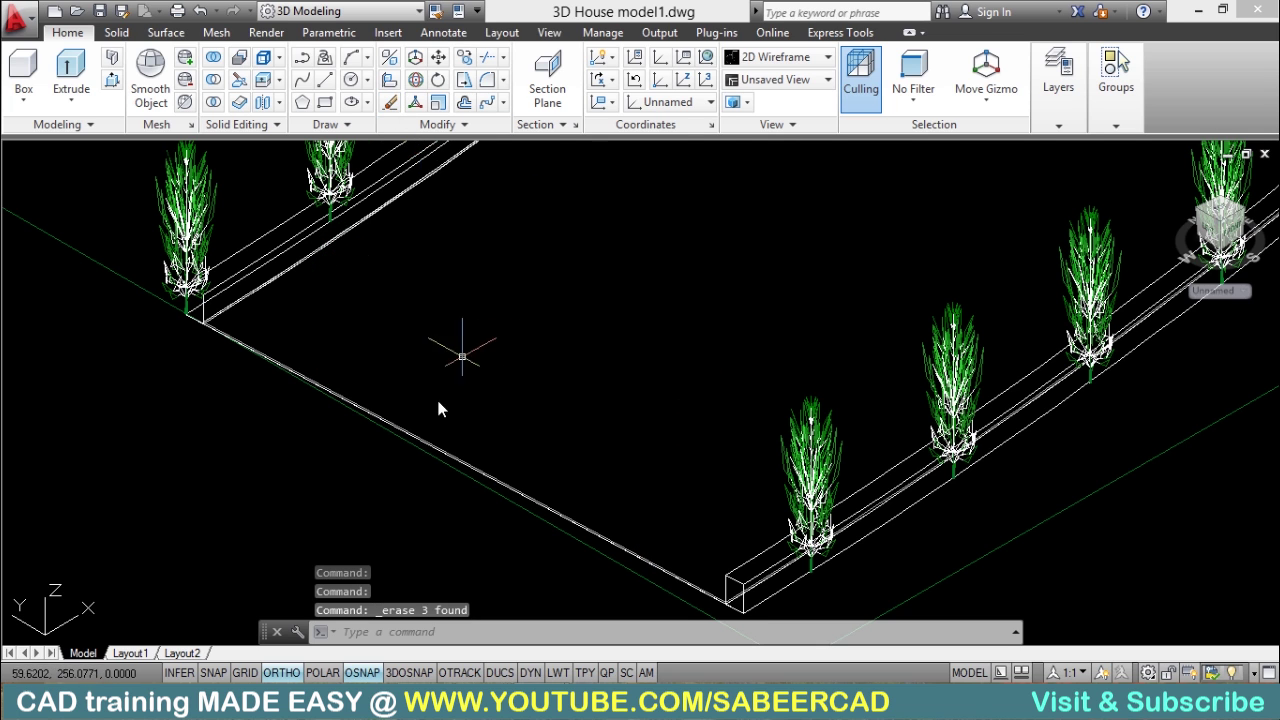
Step: Reset the driveway plant path array, which keeps 73 plant1 blocks spaced 90 apart
scroll(437, 405, "down", 3)
scroll(431, 495, "down", 1)
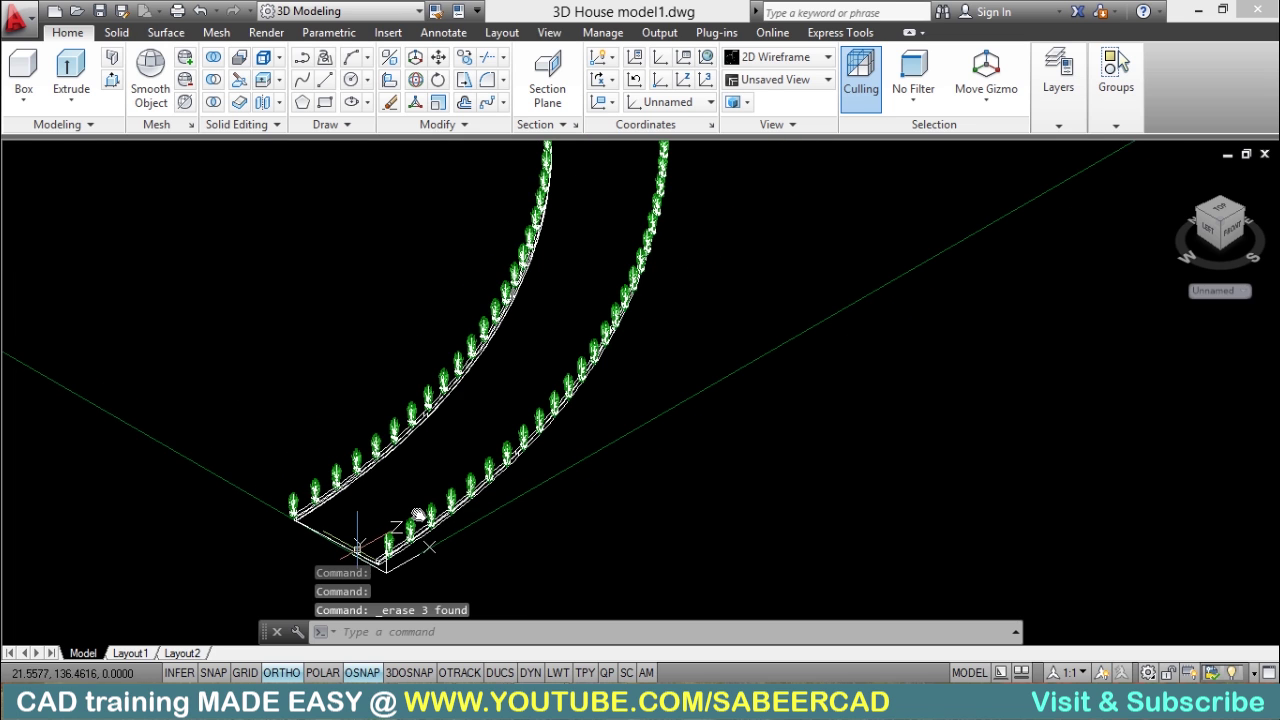
scroll(420, 510, "up", 1)
scroll(368, 540, "down", 1)
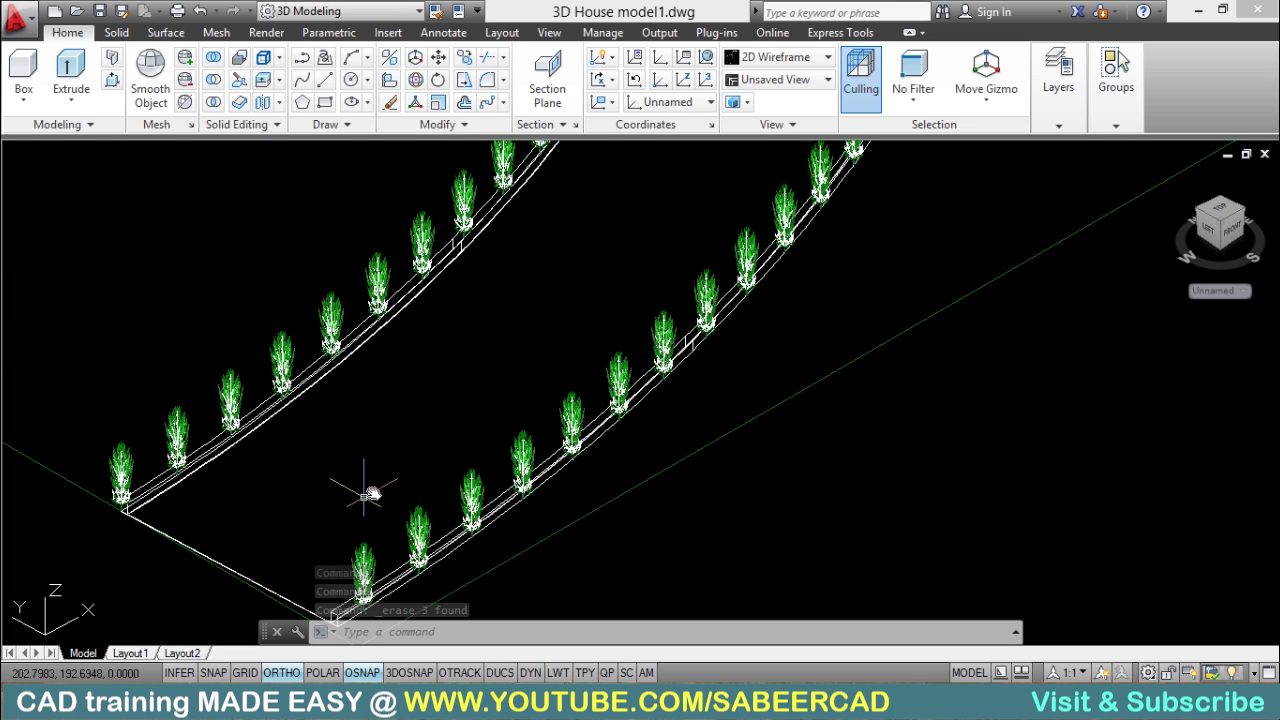
scroll(344, 535, "down", 1)
scroll(344, 538, "down", 3)
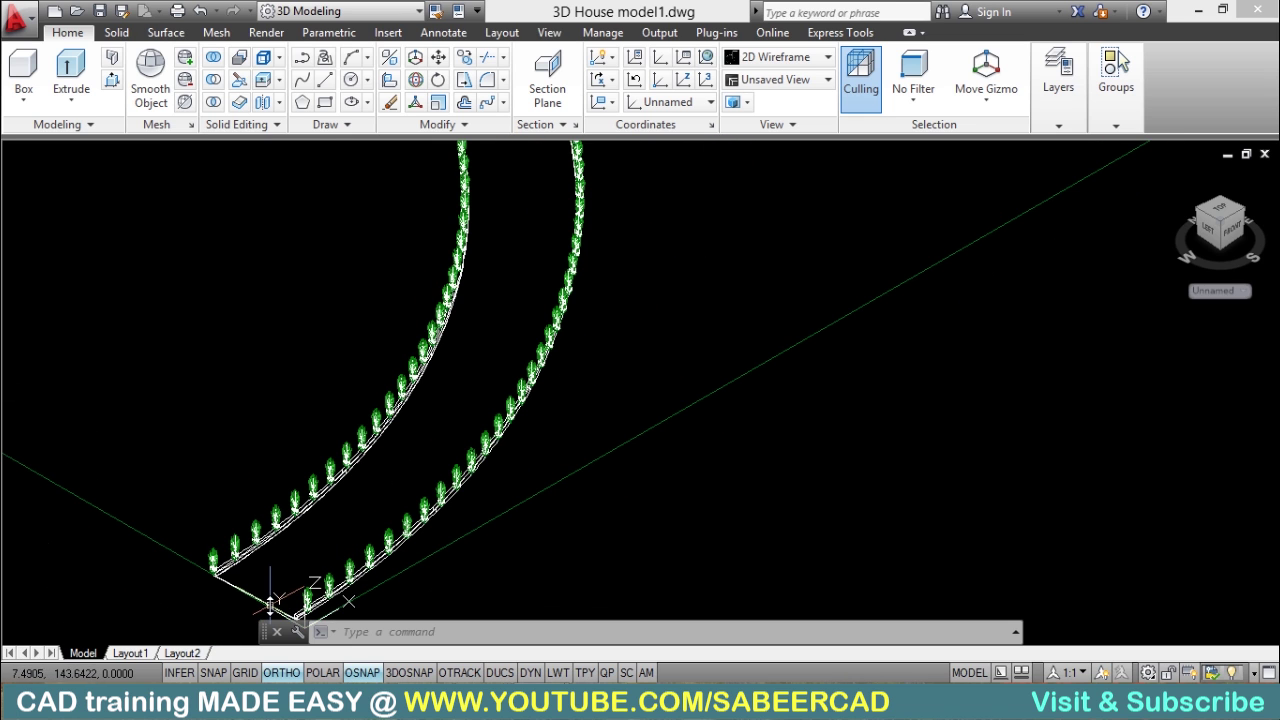
scroll(300, 467, "up", 3)
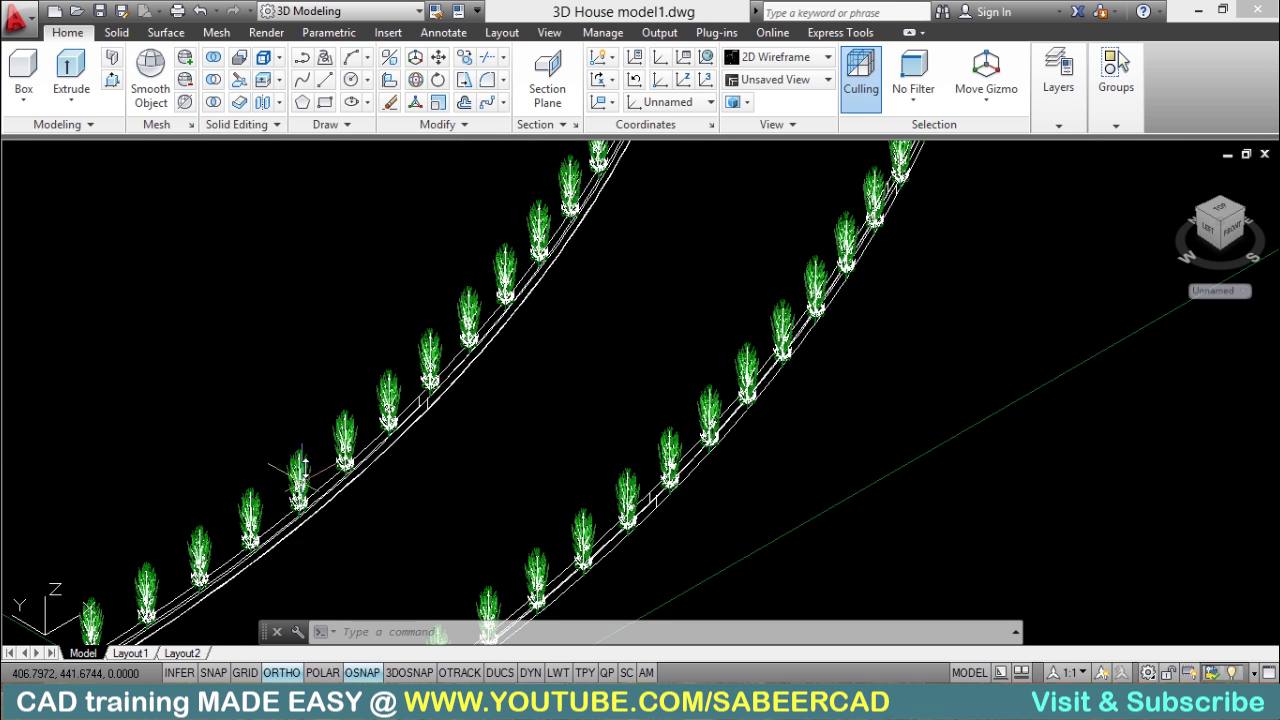
left_click(301, 462)
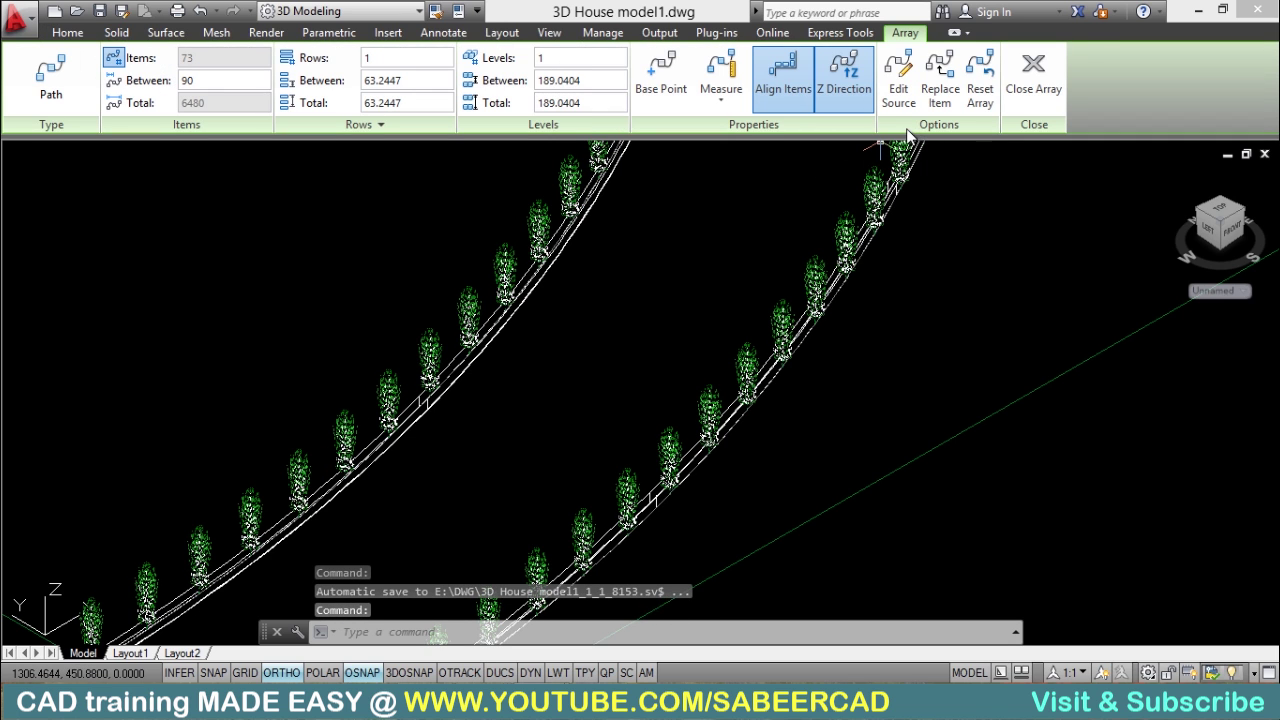
left_click(980, 88)
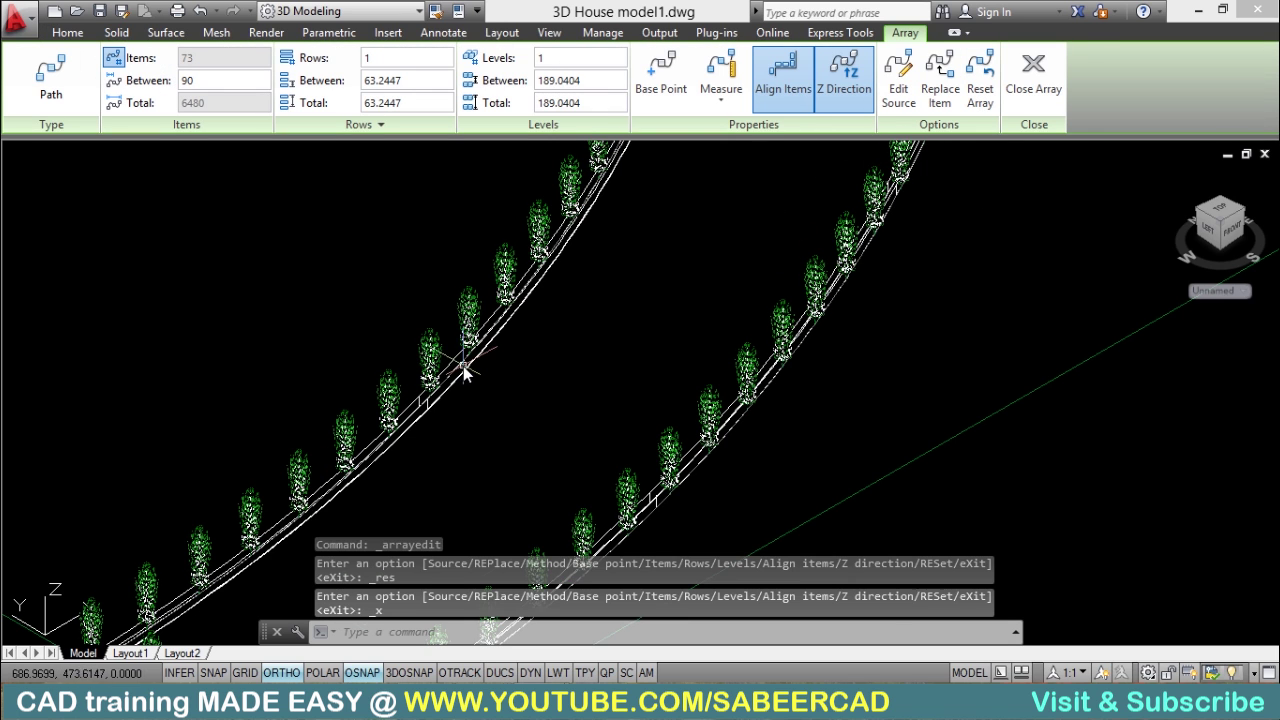